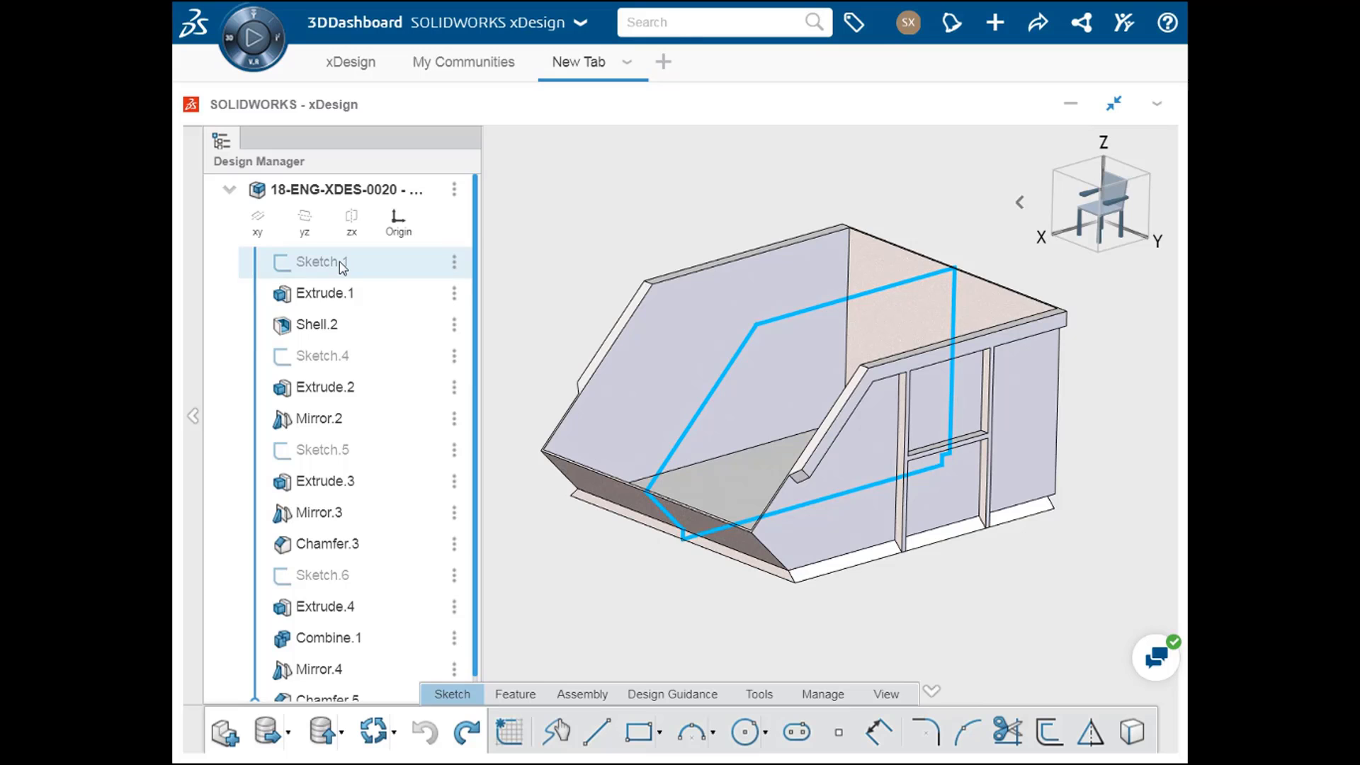
# - Open Sketch.1 for editing and set the profile's overall height to 115 mm
pyautogui.doubleClick(343, 263)
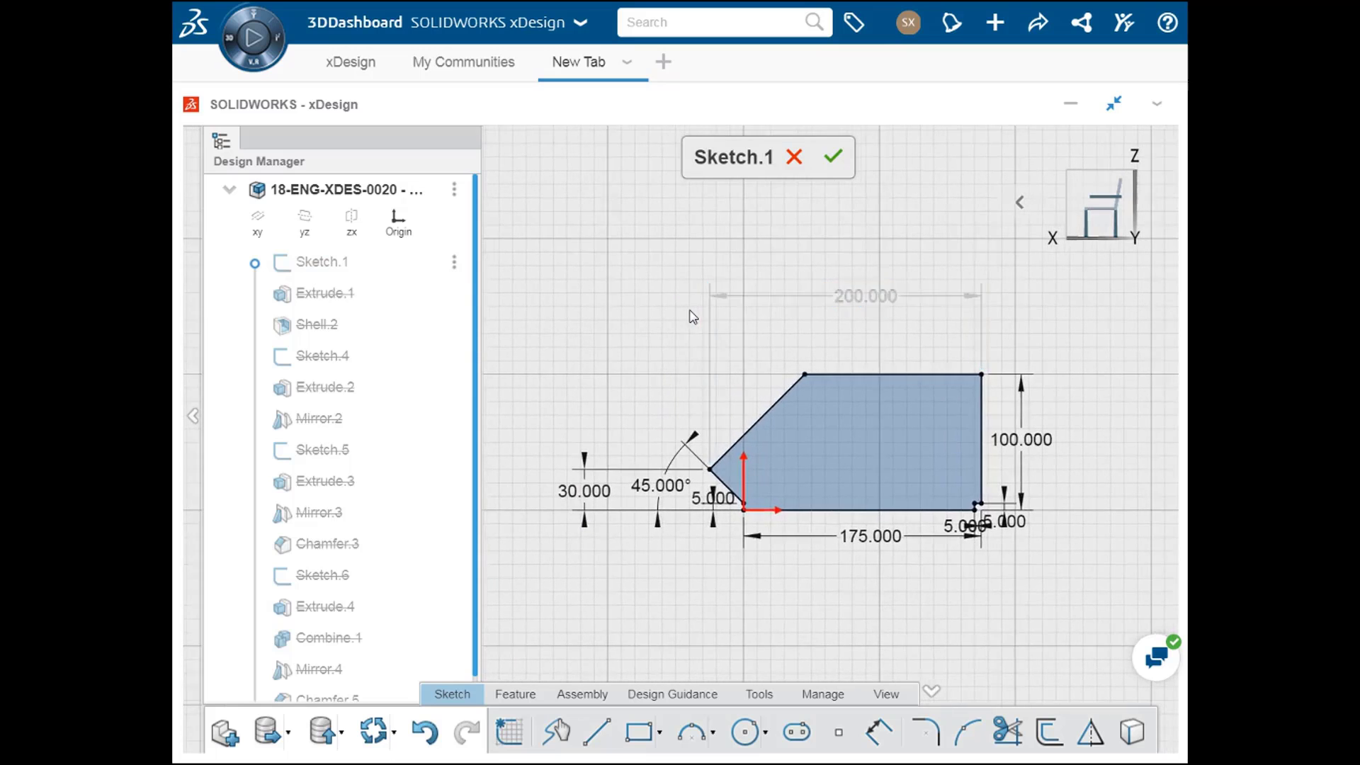
pyautogui.moveTo(689, 313); pyautogui.dragTo(678, 306, button='middle')
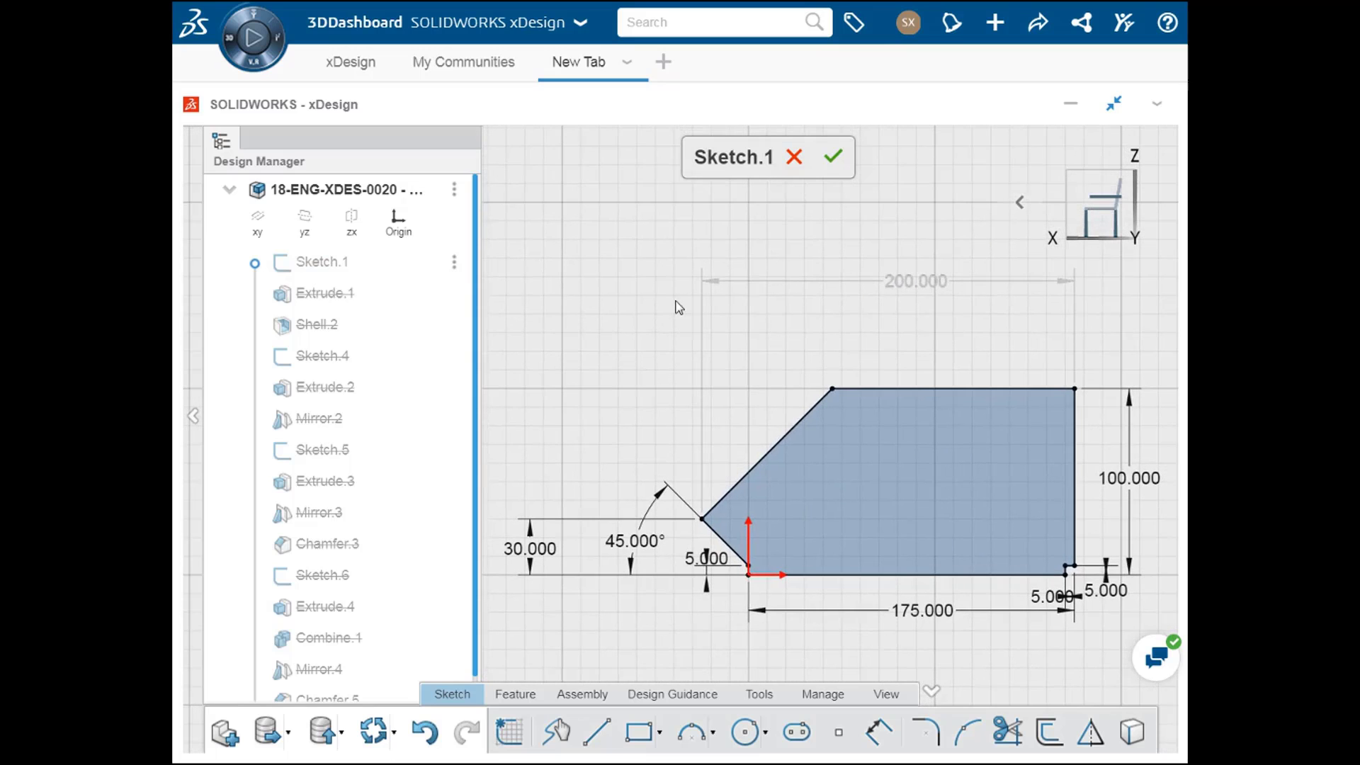
pyautogui.doubleClick(1118, 483)
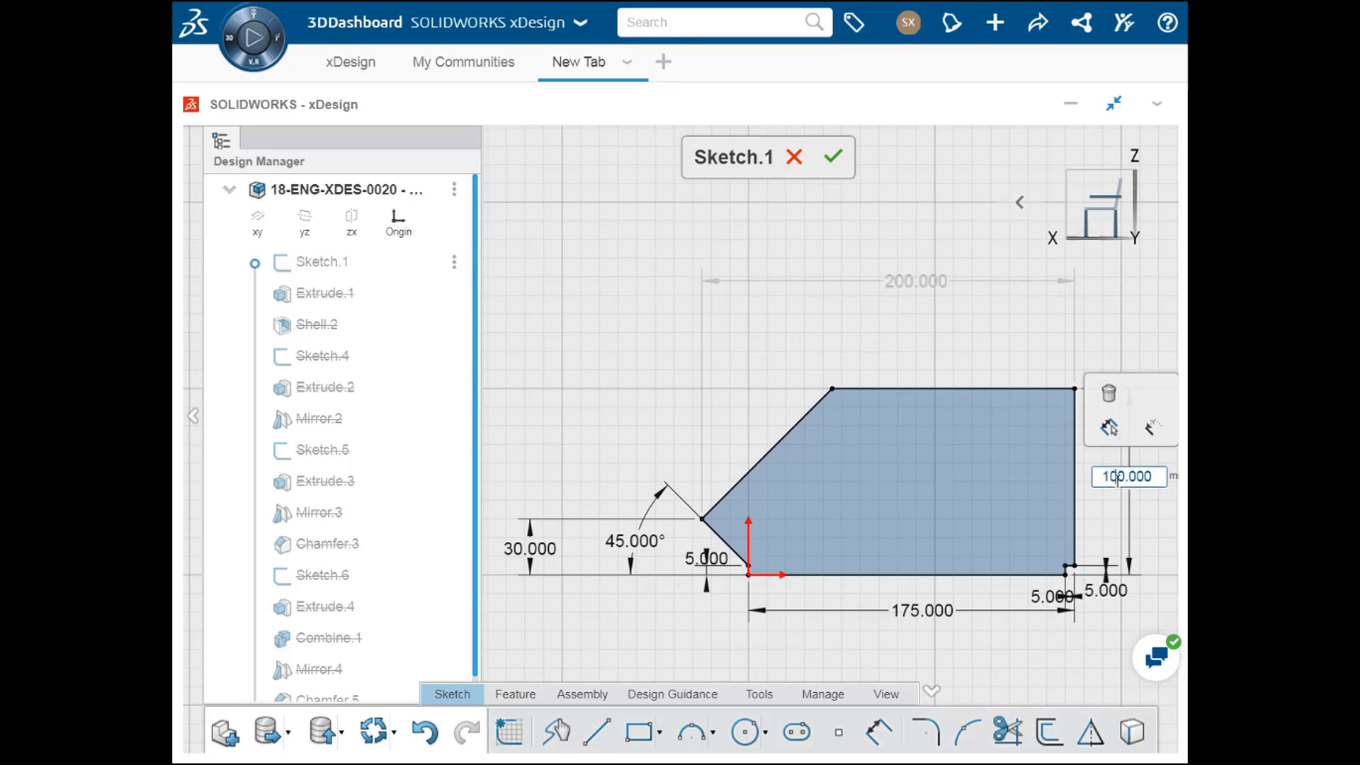
pyautogui.doubleClick(1117, 479)
pyautogui.write('115')
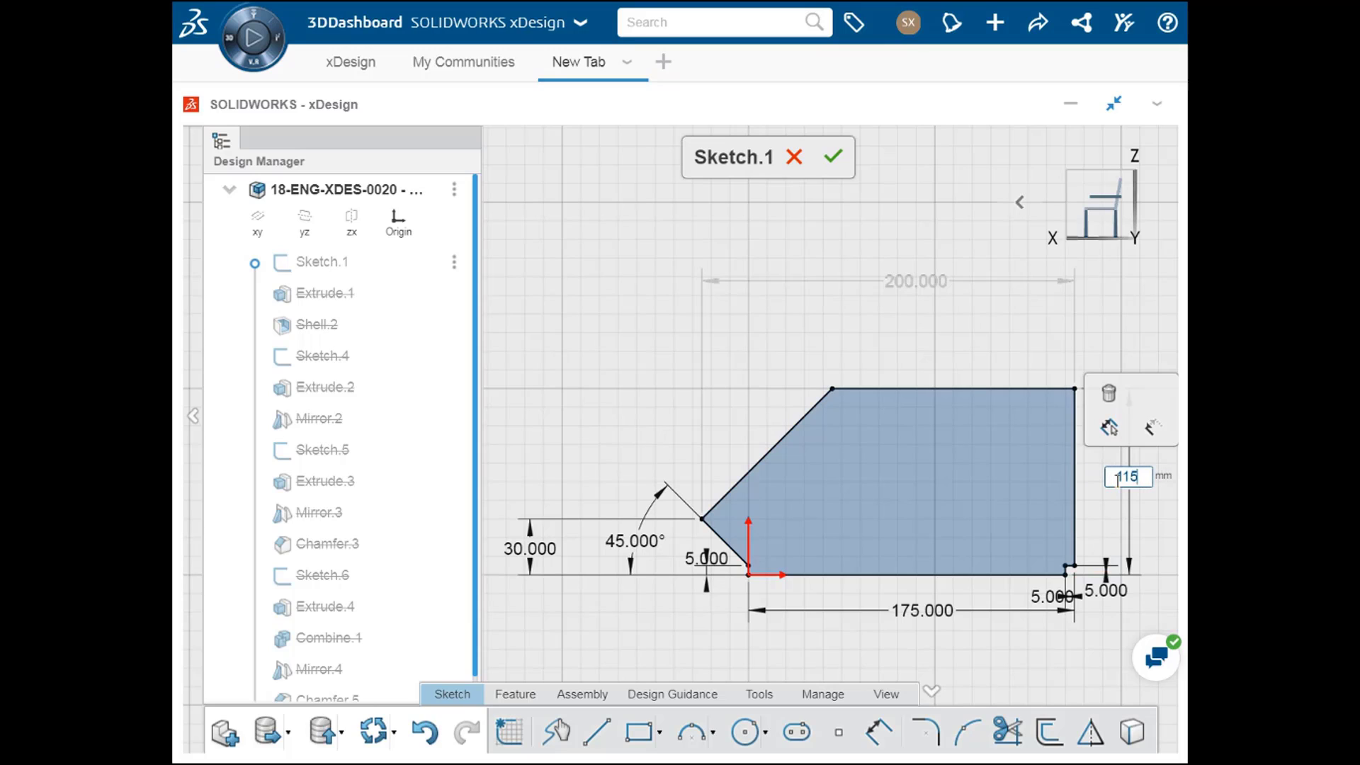
pyautogui.press('Return')
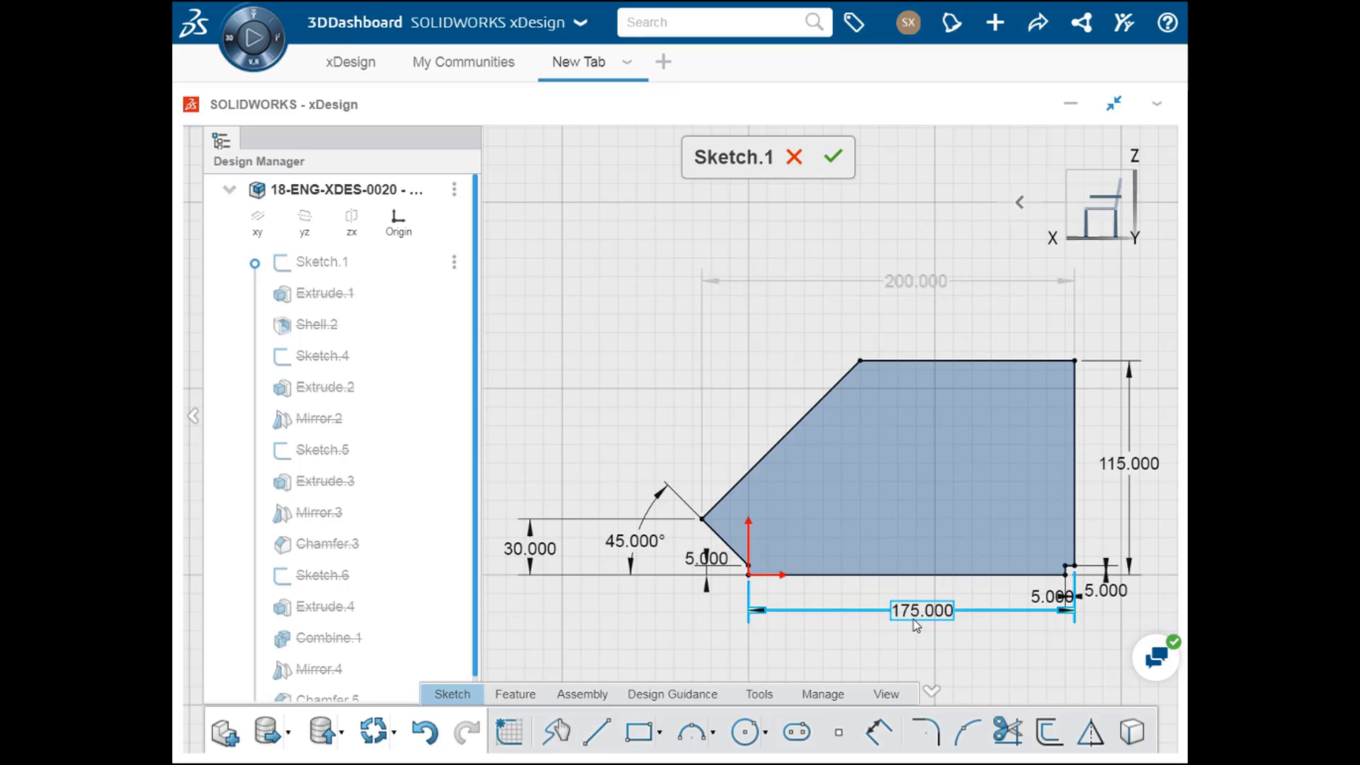
# - Make the nose point's 30 mm height dimension a reference and turn the overall length dimension into a driving one
pyautogui.click(537, 540)
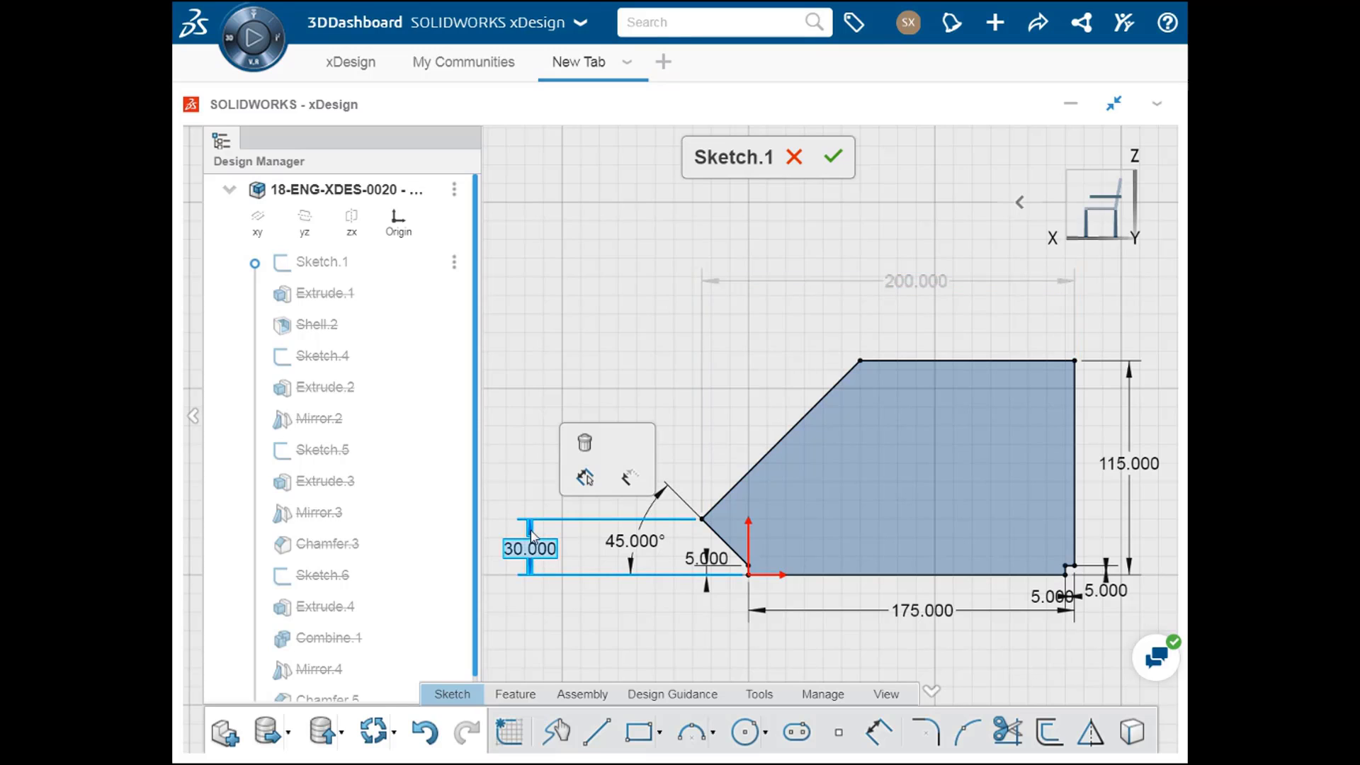
pyautogui.click(628, 481)
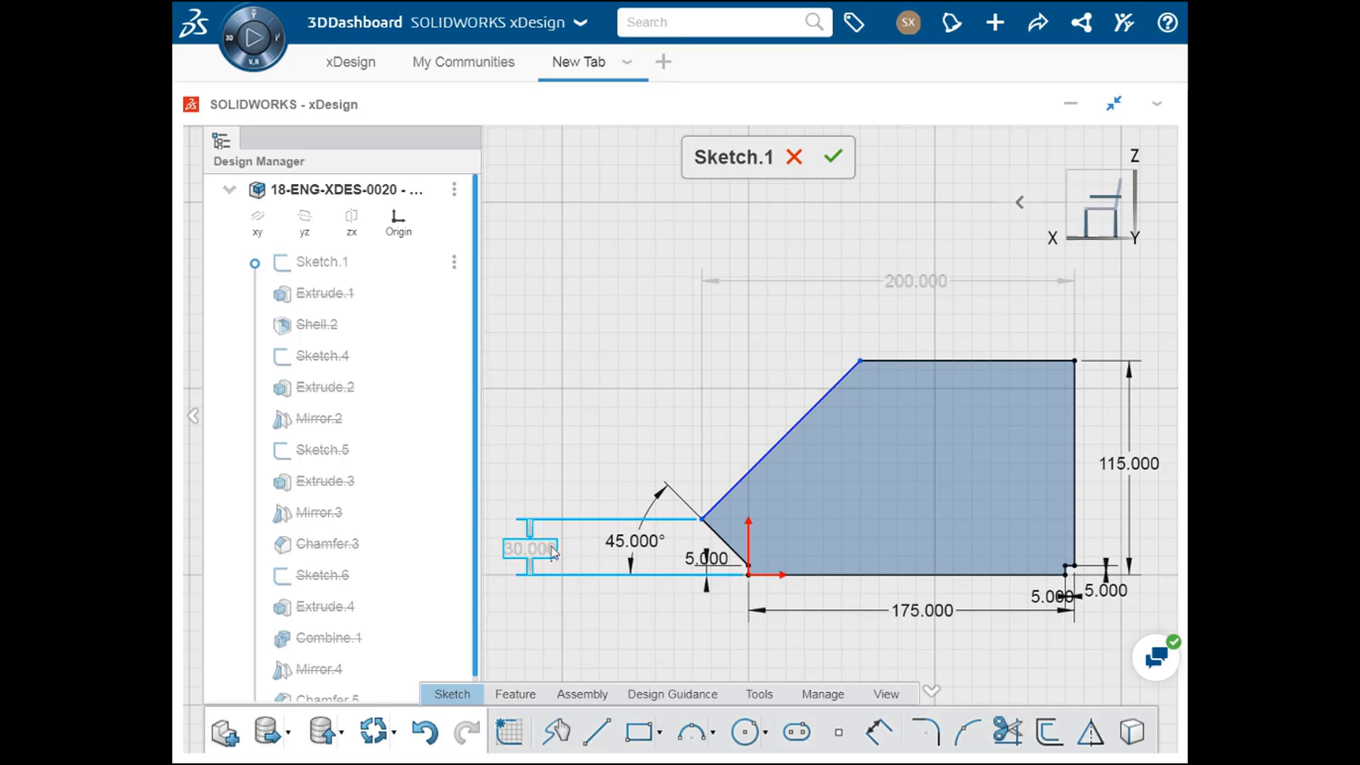
pyautogui.click(879, 283)
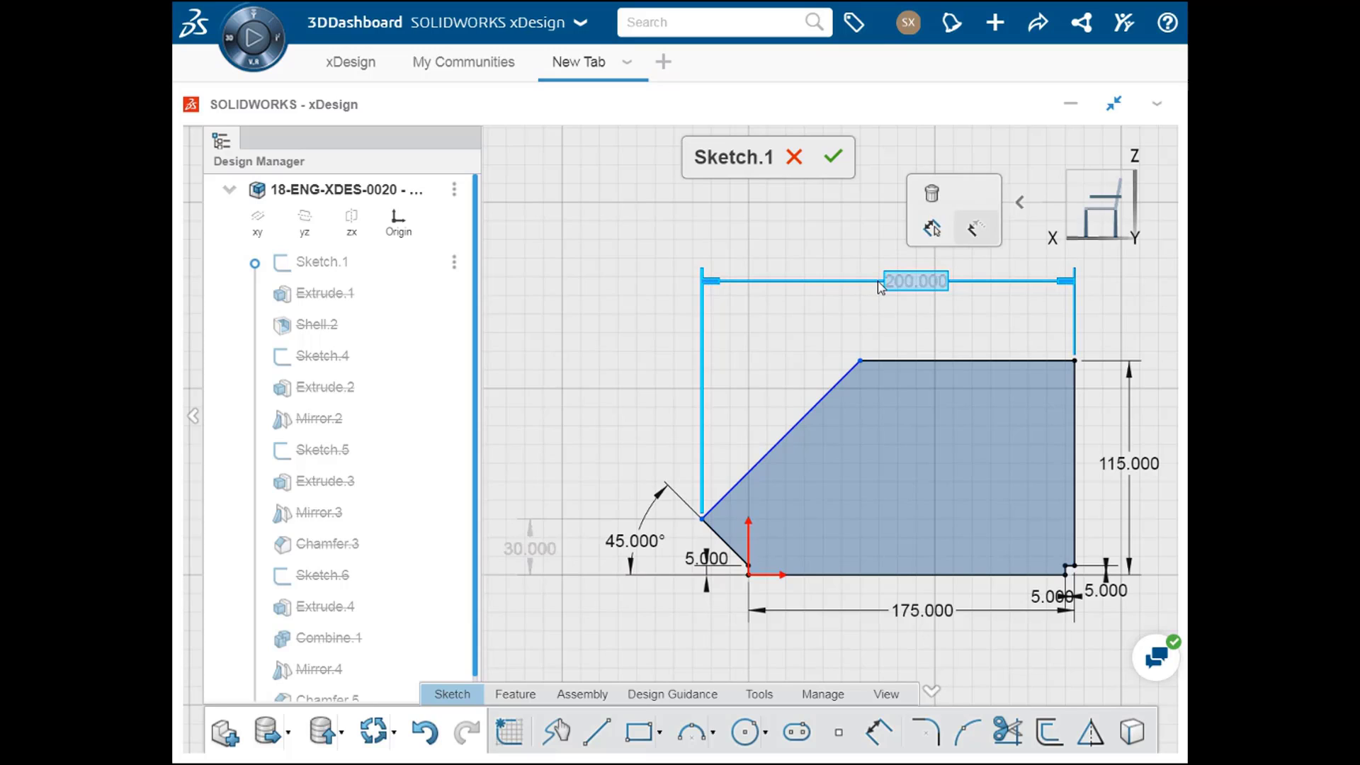
pyautogui.click(972, 240)
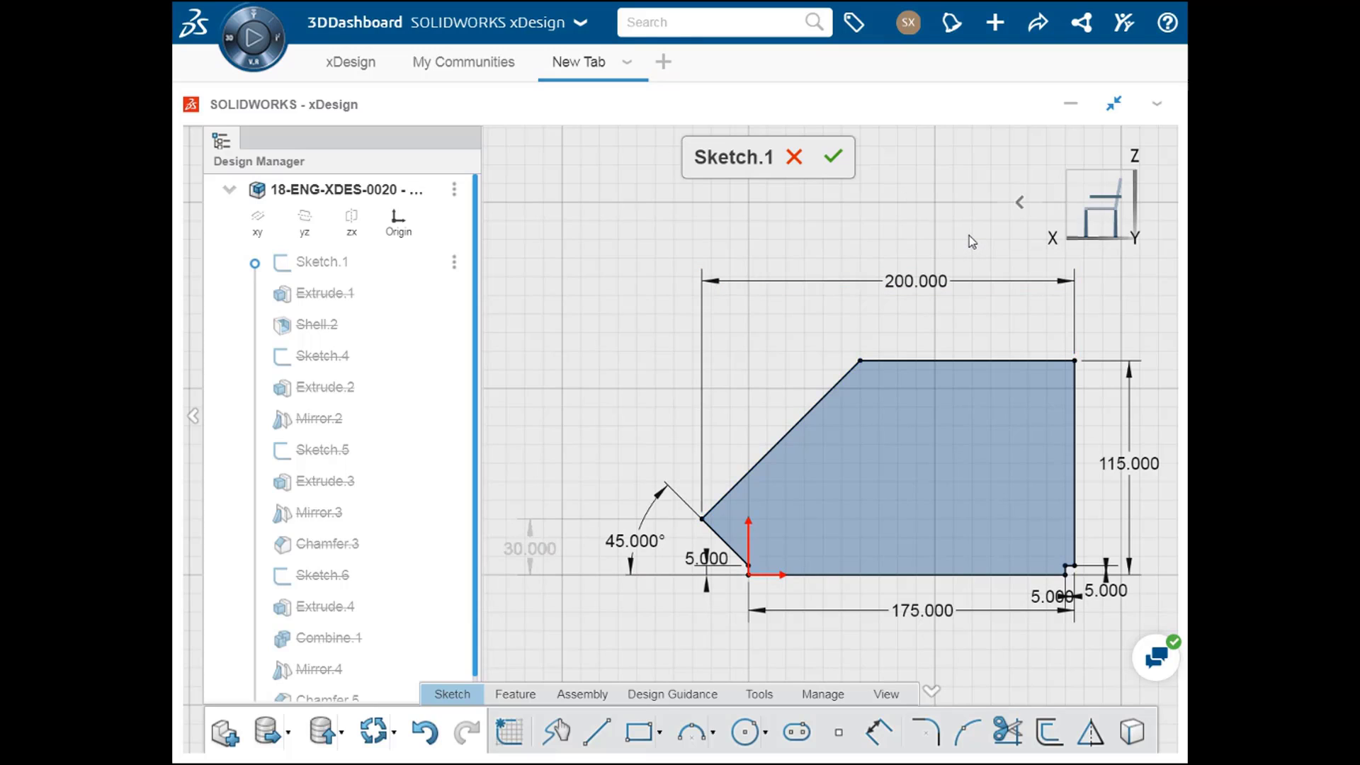
# - Set the profile's overall length to 215 mm and finish editing Sketch.1
pyautogui.doubleClick(911, 294)
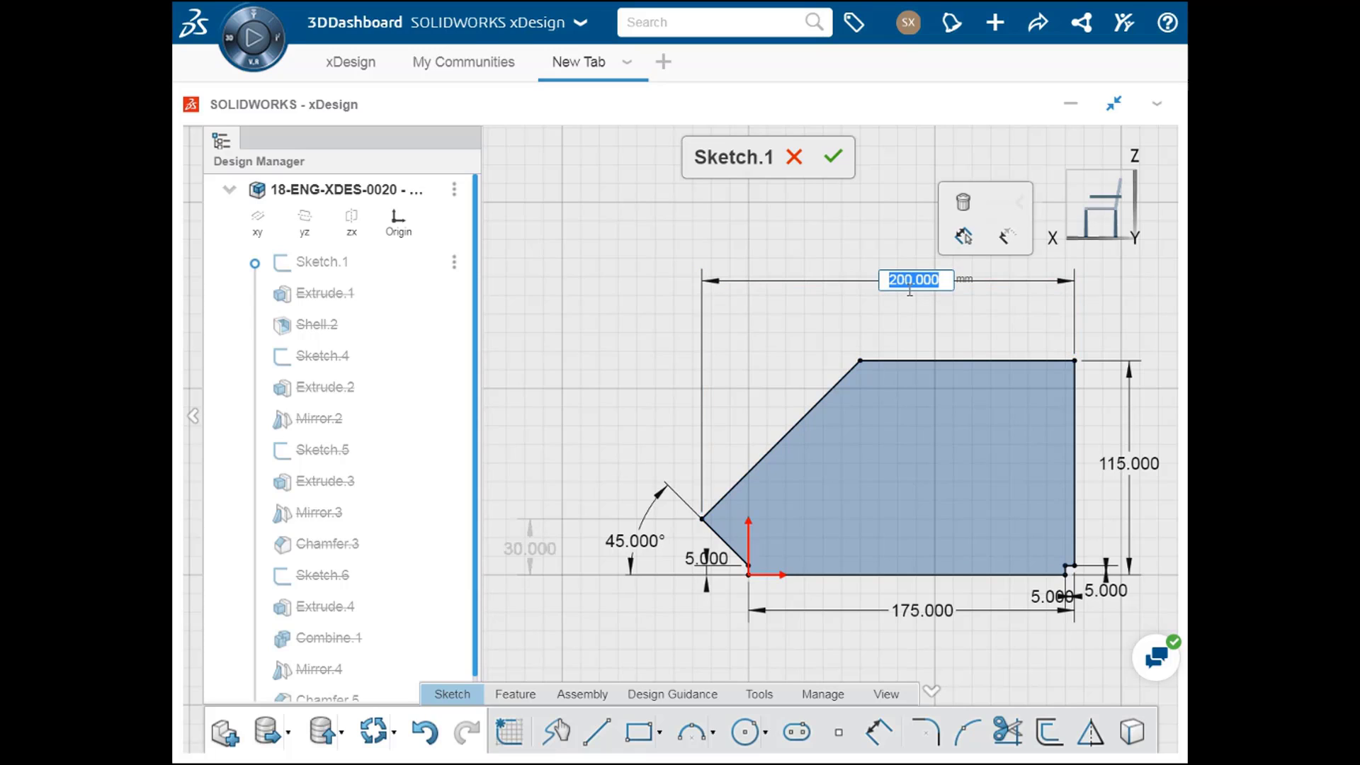
pyautogui.write('215')
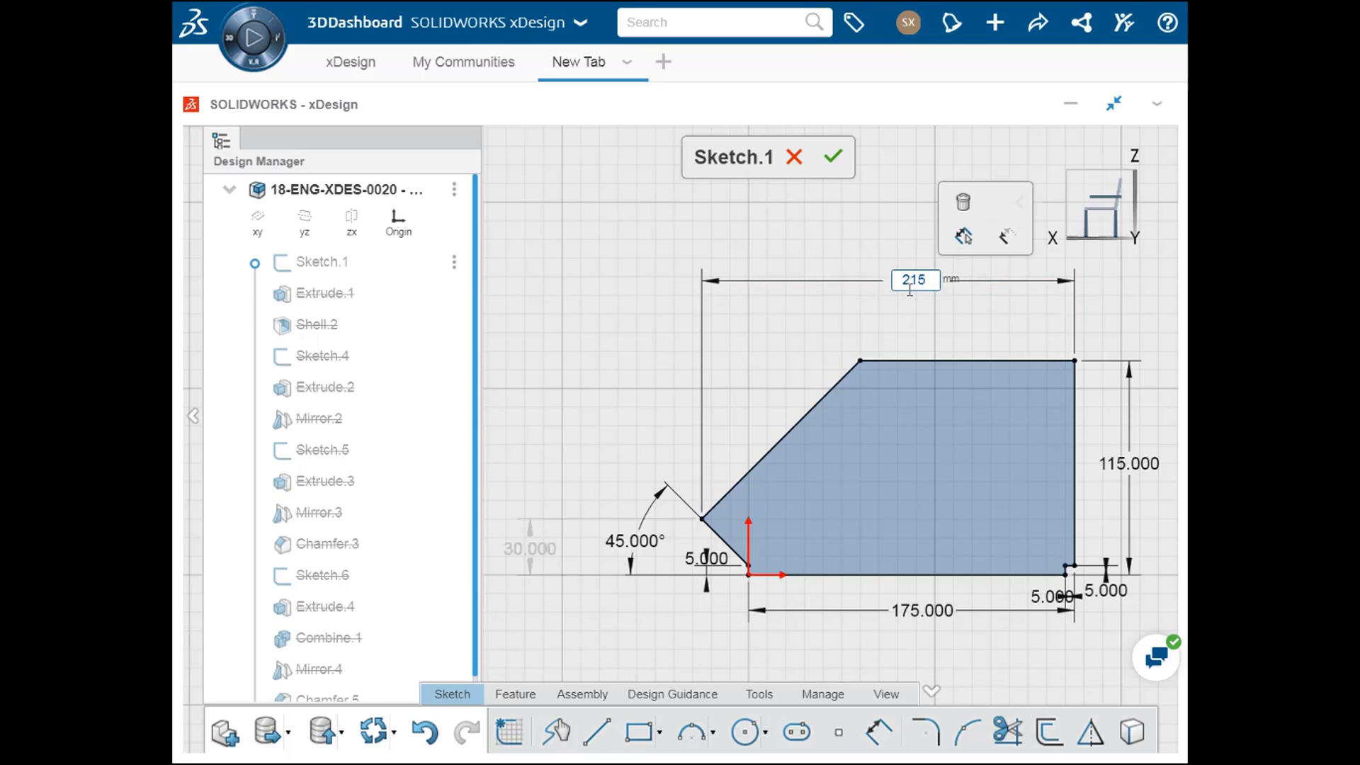
pyautogui.press('Return')
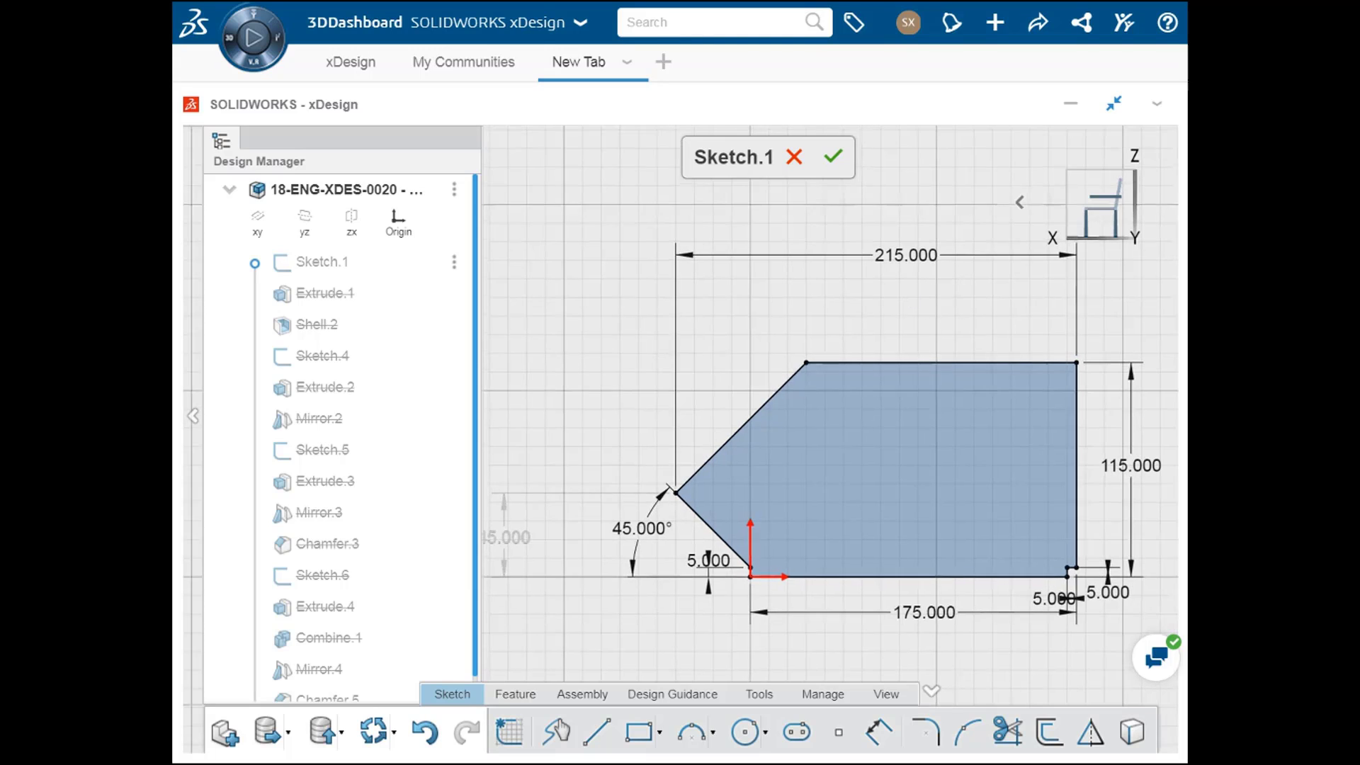
pyautogui.doubleClick(570, 534)
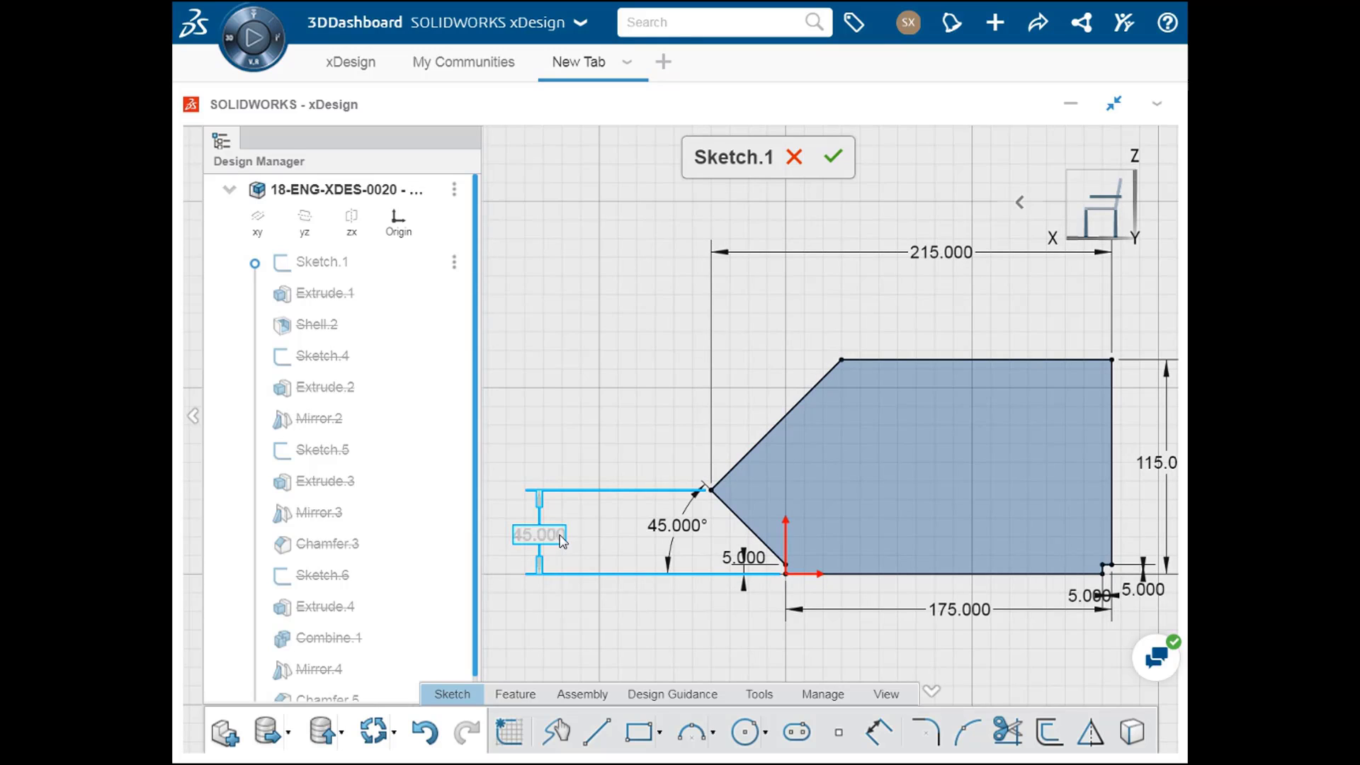
pyautogui.press('Escape')
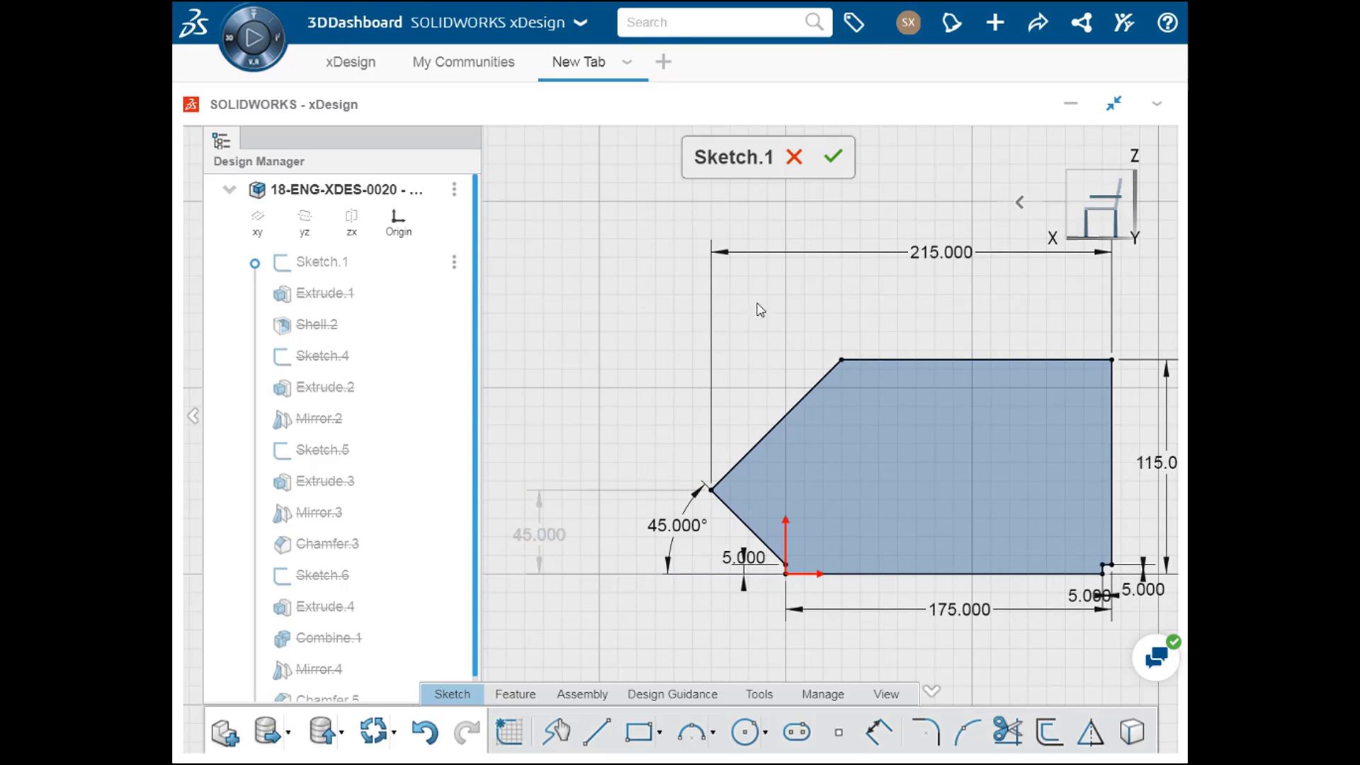
pyautogui.click(833, 157)
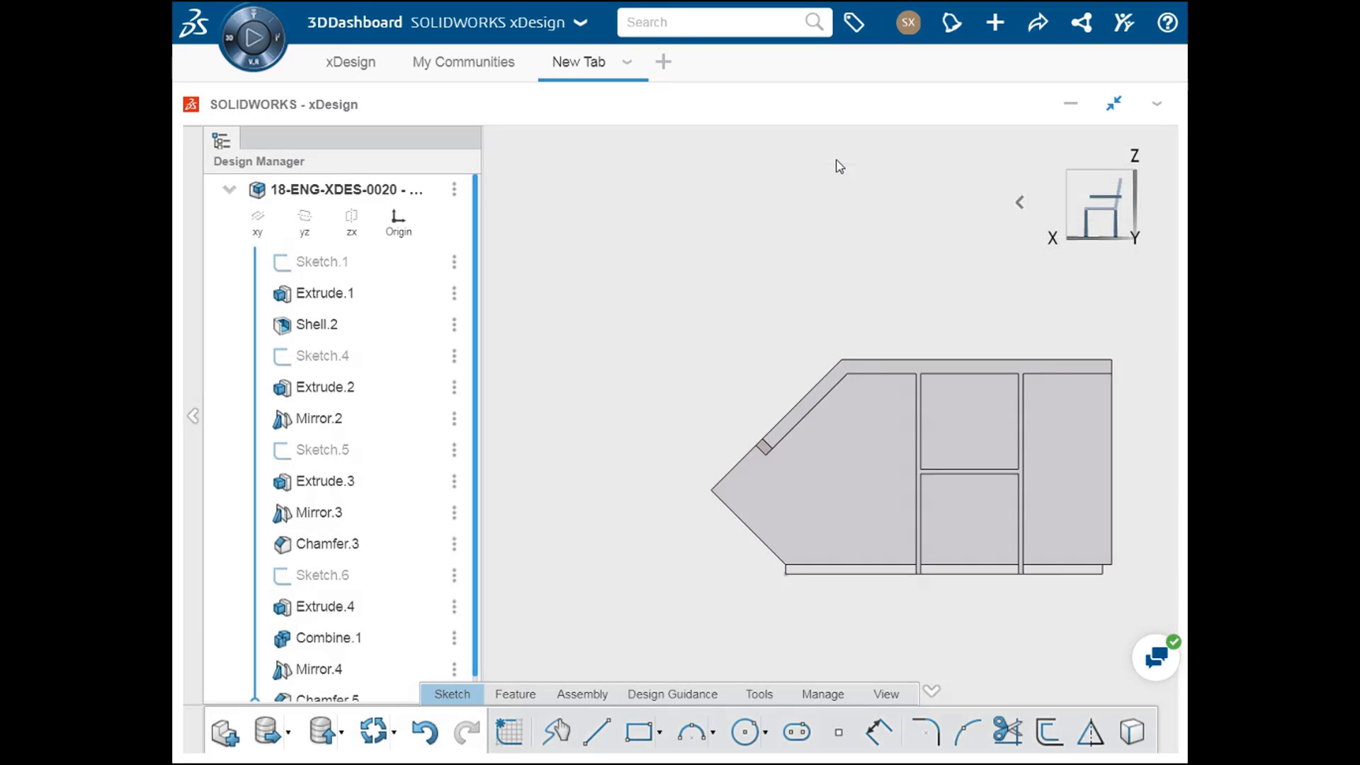
# - Open Sketch.4, the rim profile along the upper edge of the body, for editing
pyautogui.scroll(2, 796, 297)
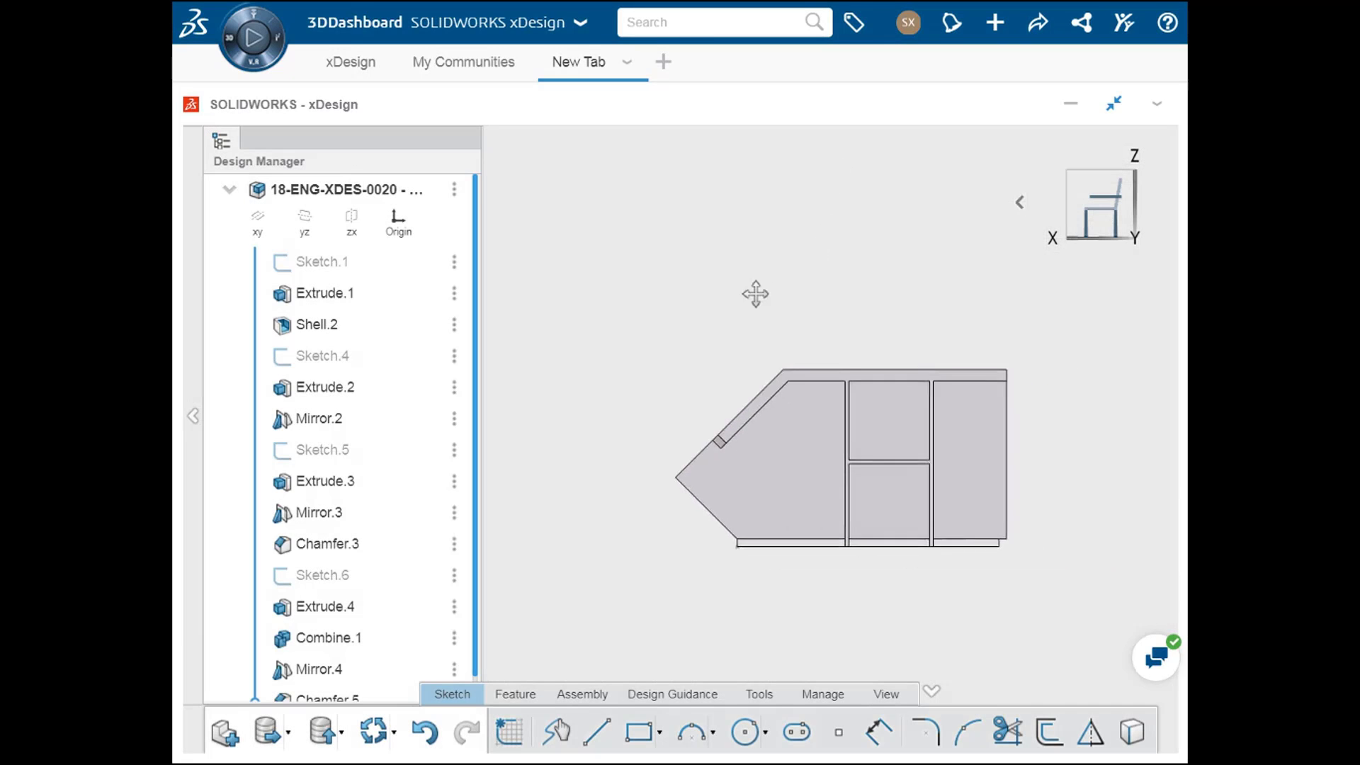
pyautogui.moveTo(756, 292); pyautogui.dragTo(824, 328, button='middle')
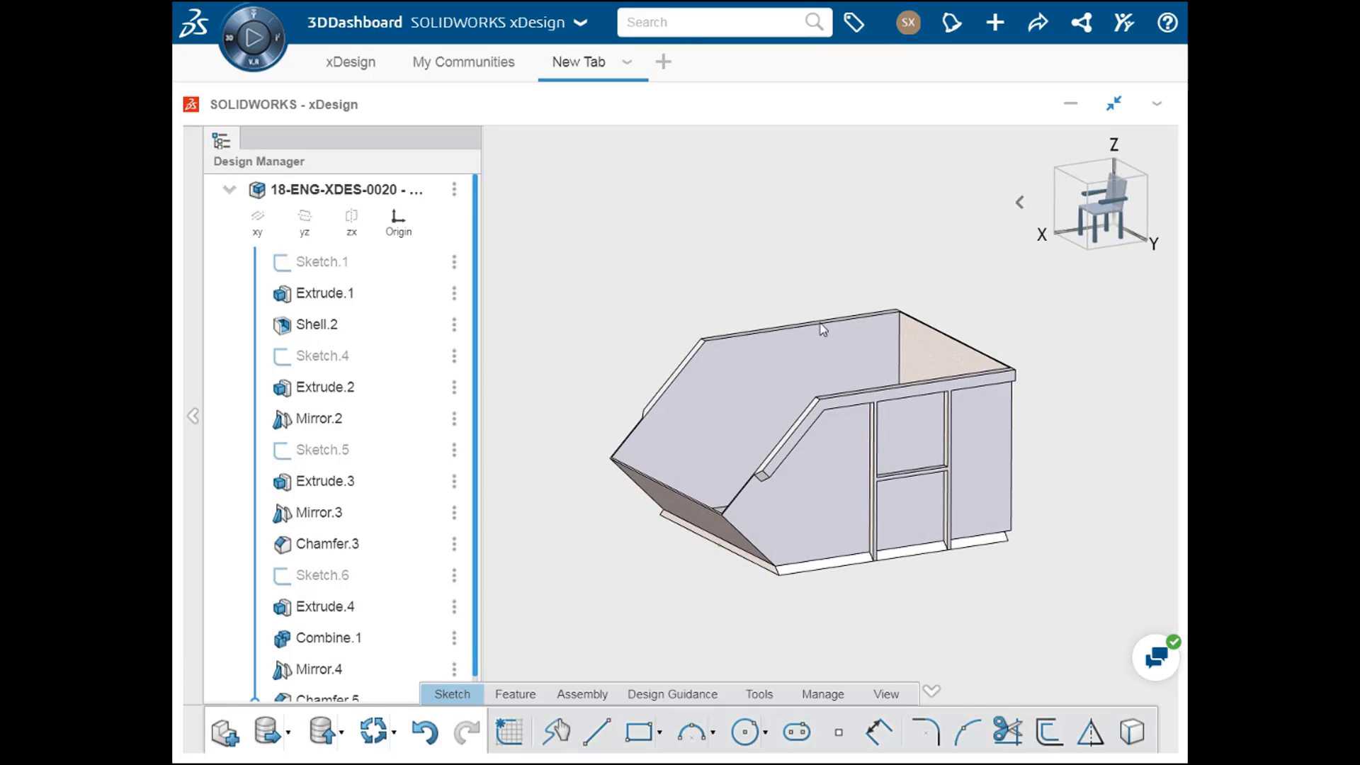
pyautogui.click(820, 289)
pyautogui.click(811, 428)
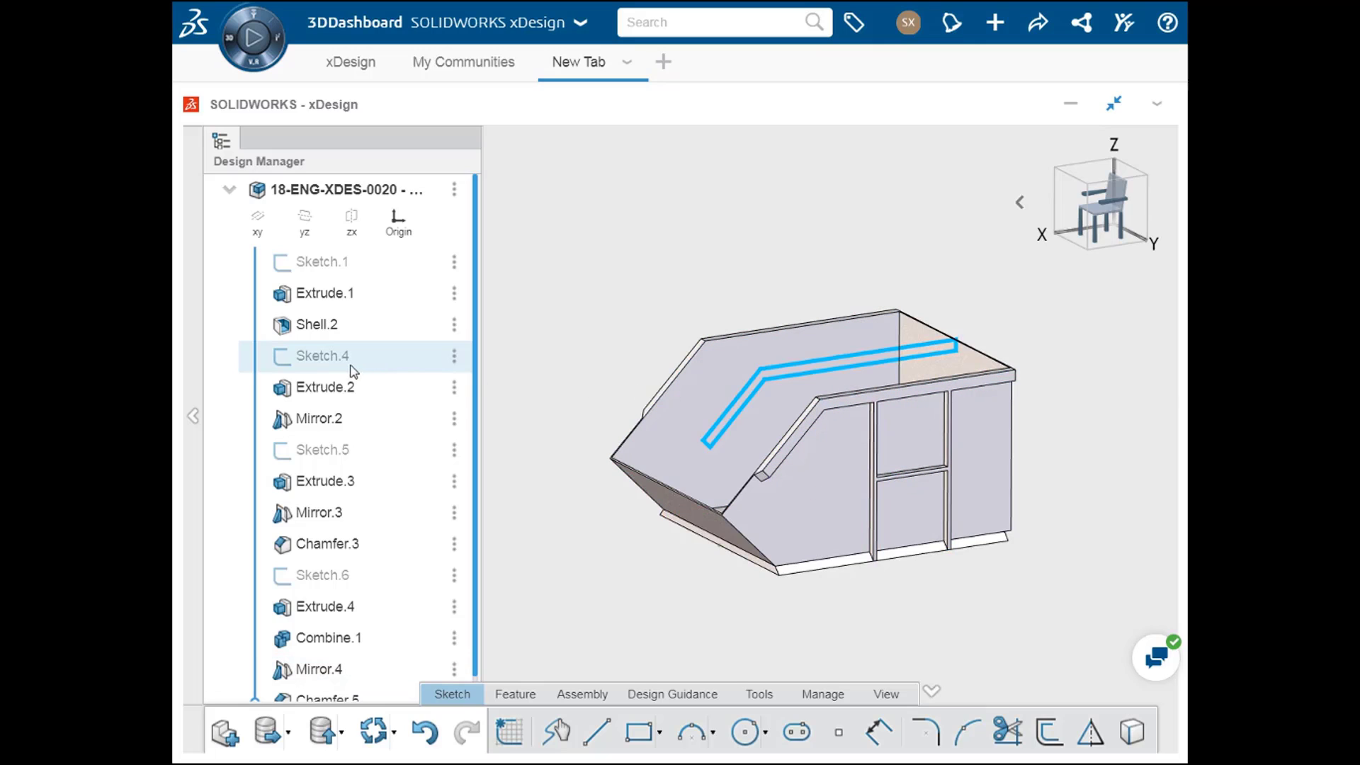
pyautogui.doubleClick(322, 355)
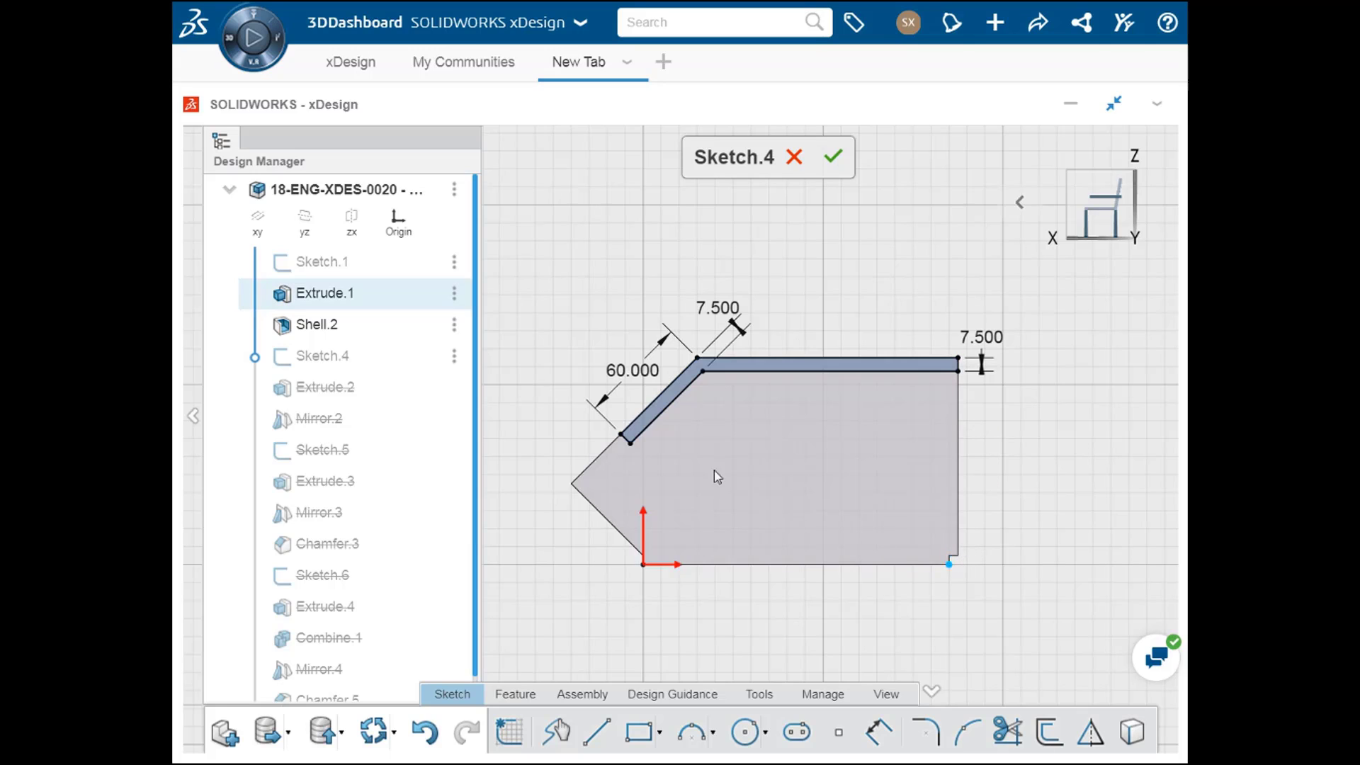
pyautogui.scroll(4, 630, 443)
pyautogui.scroll(3, 626, 444)
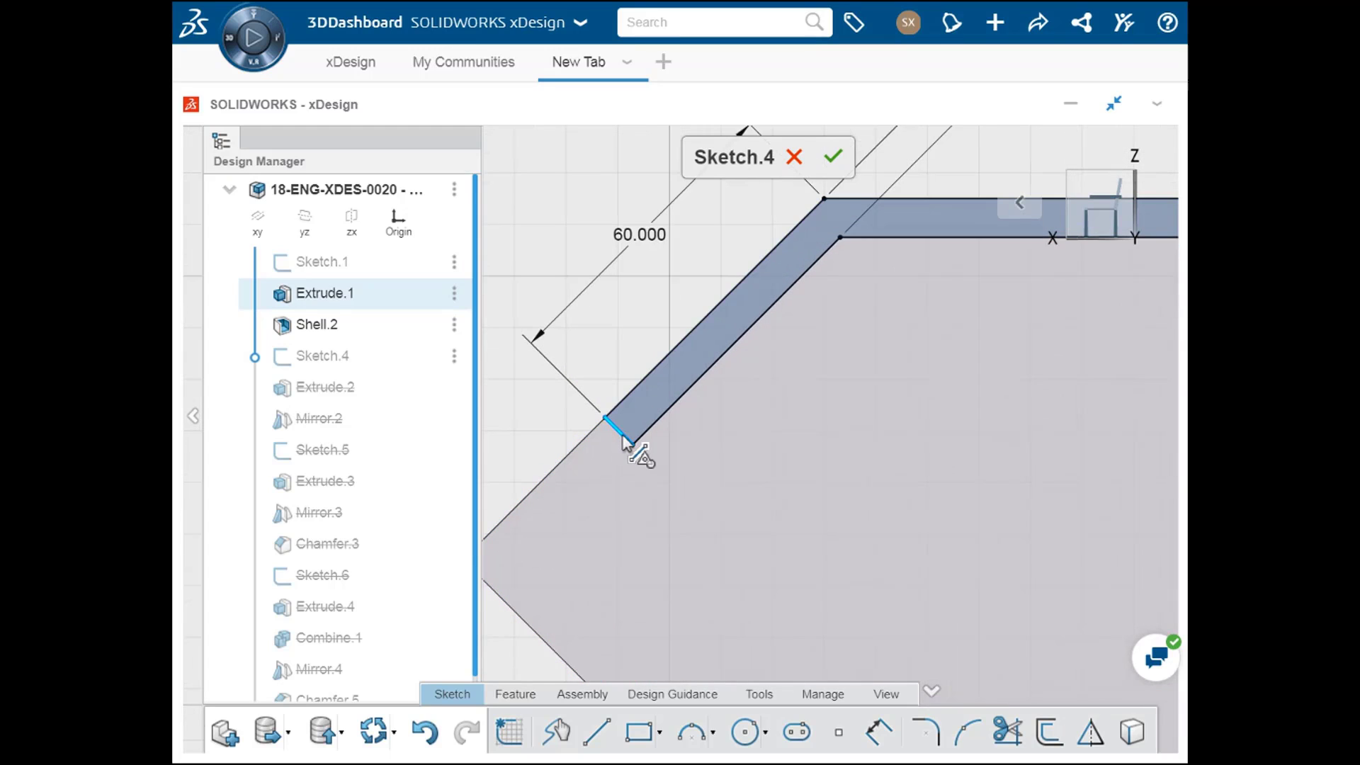
# - Edit the orthogonal constraint on the short end line of the sloped rim, replacing its second reference with the body's rear vertical edge
pyautogui.click(623, 439)
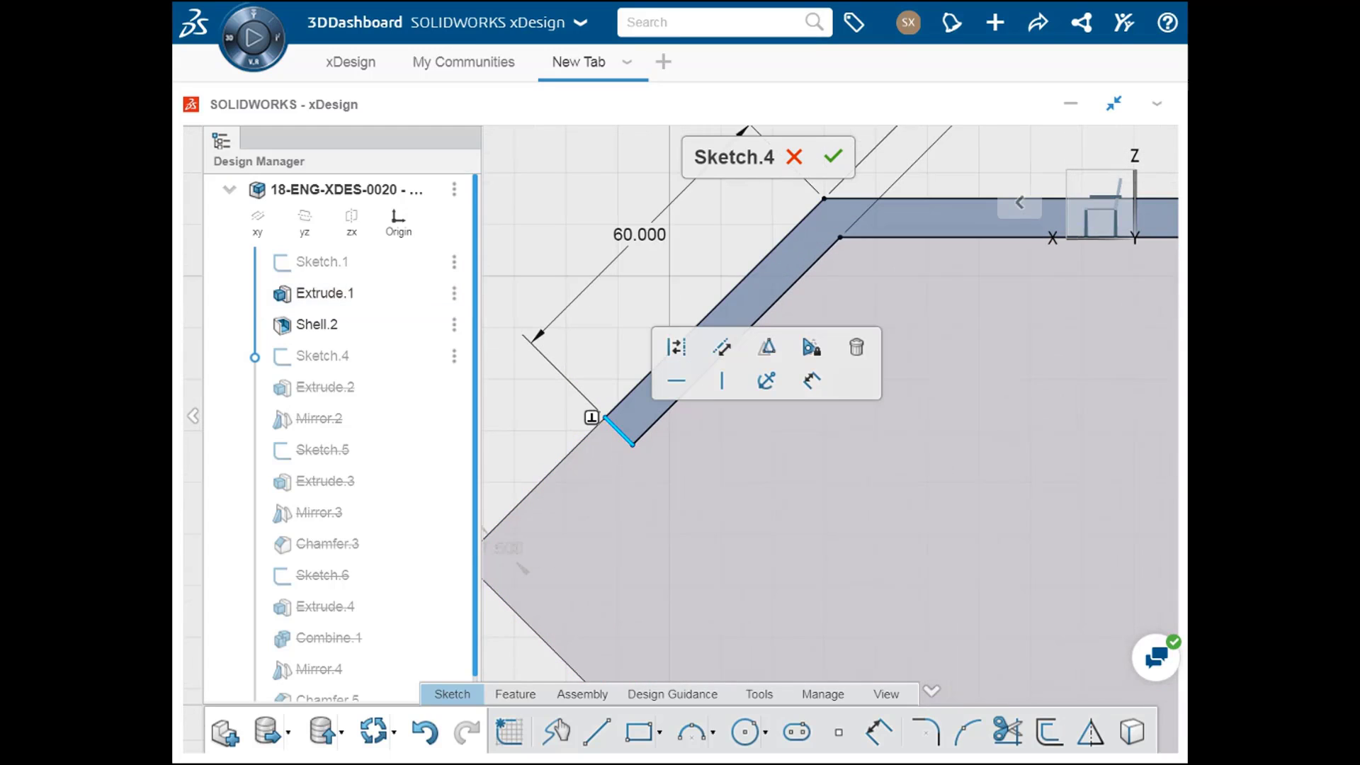
pyautogui.click(592, 418)
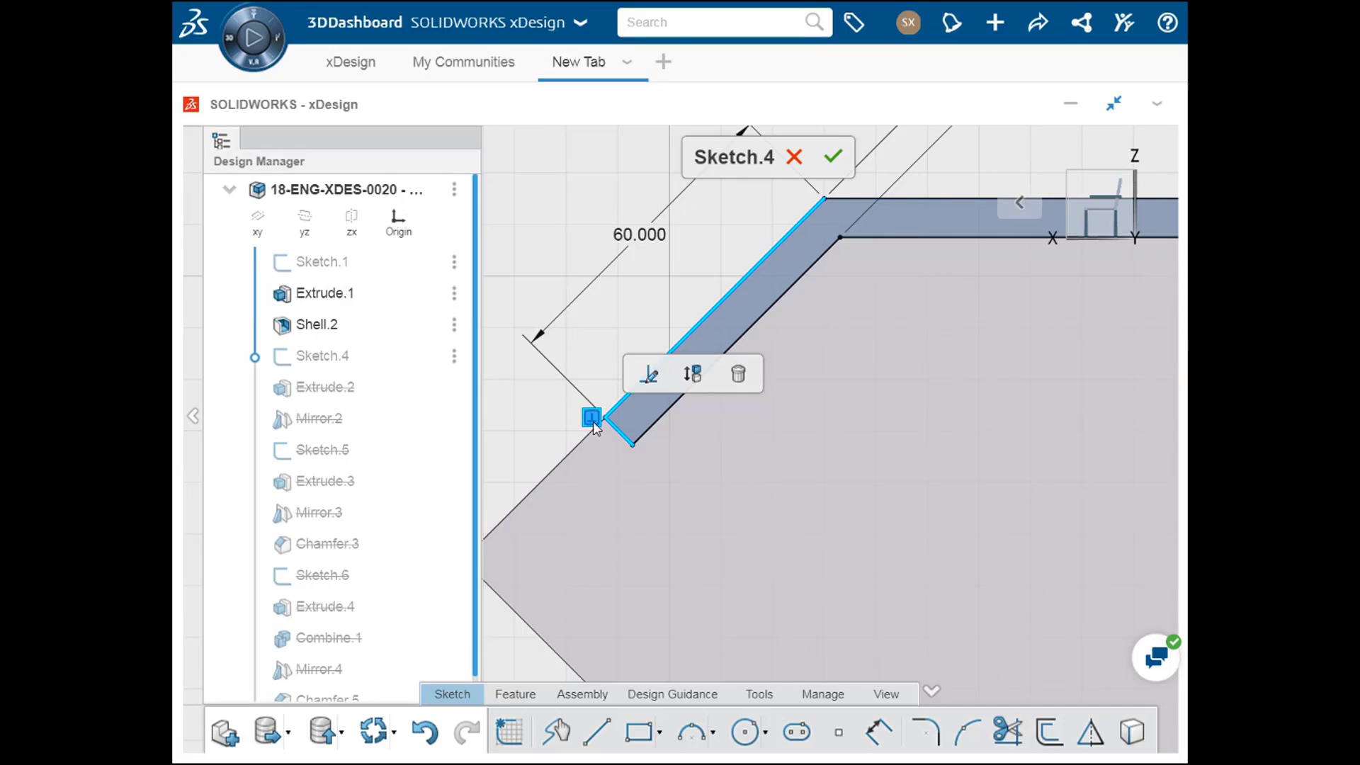
pyautogui.click(649, 383)
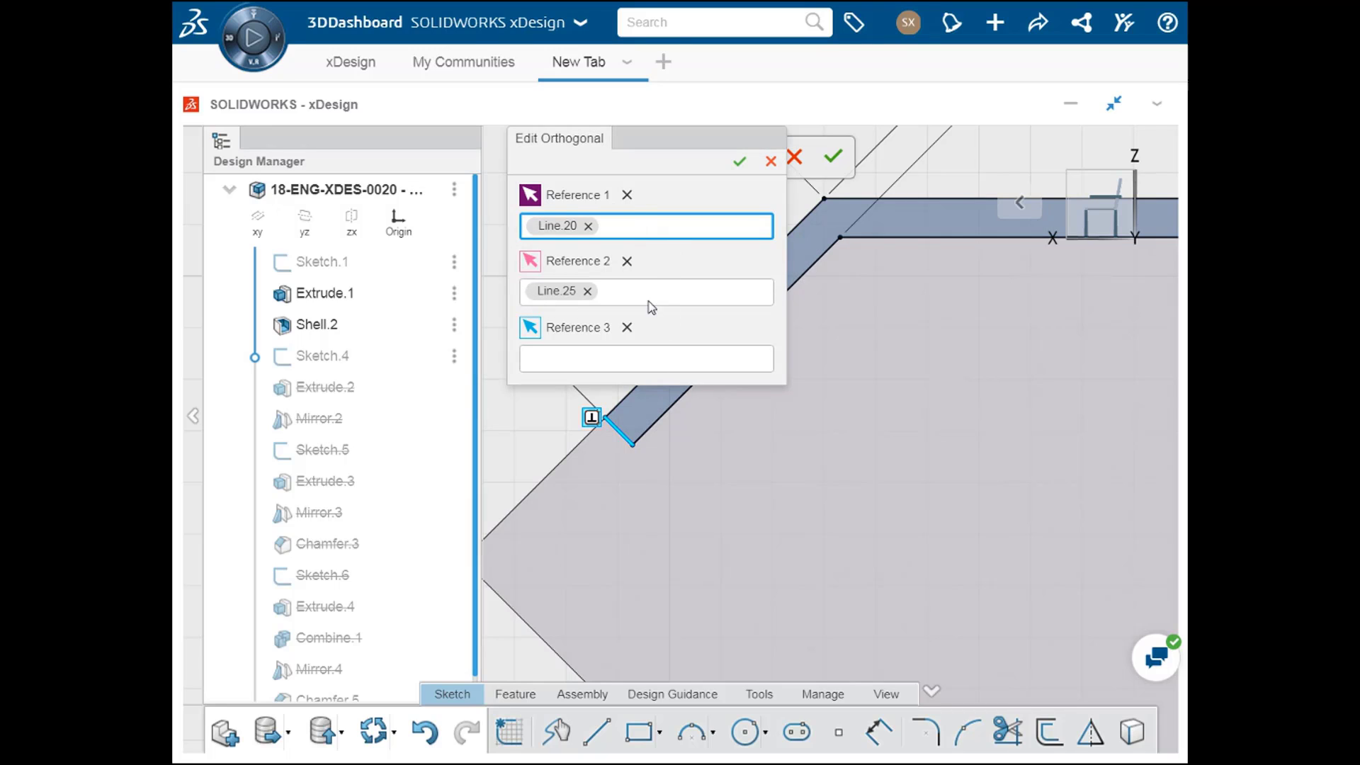
pyautogui.click(588, 292)
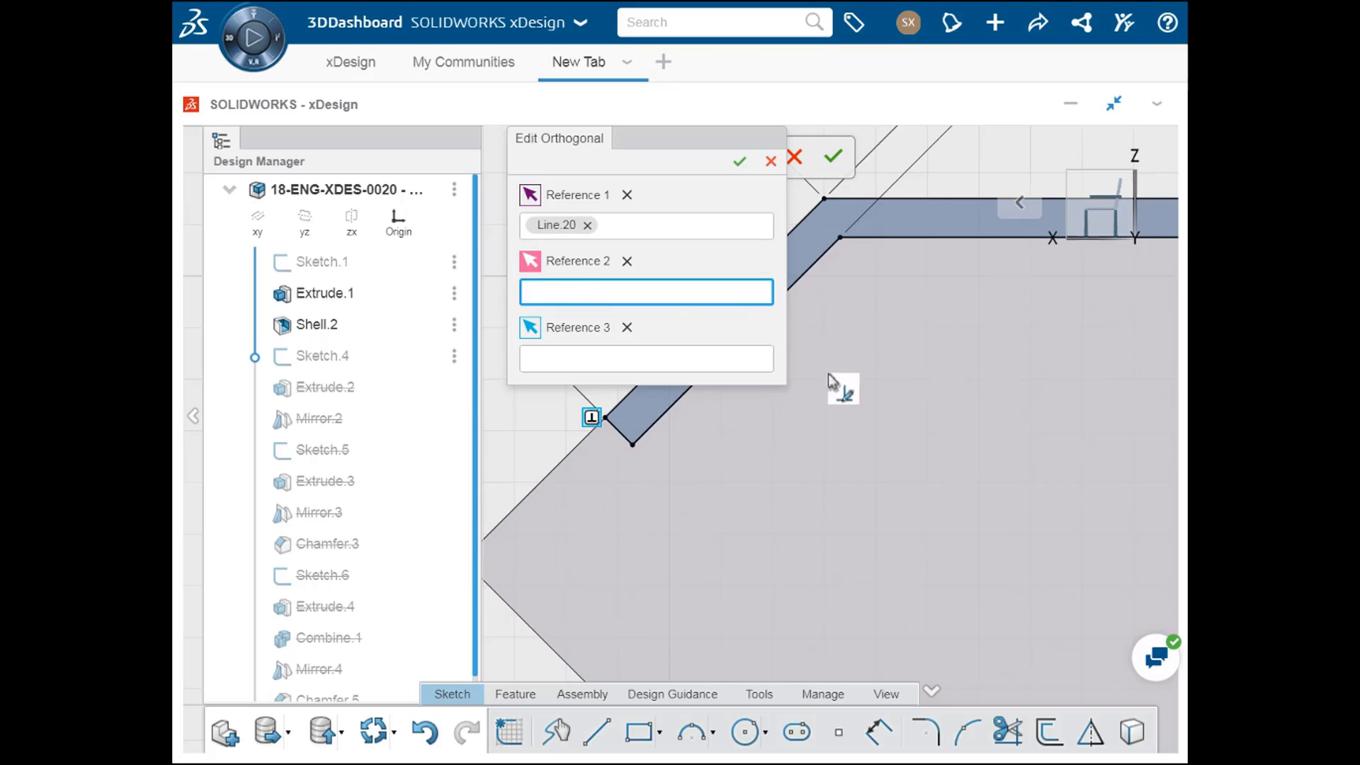
pyautogui.scroll(-5, 859, 391)
pyautogui.moveTo(911, 411); pyautogui.dragTo(836, 411, button='middle')
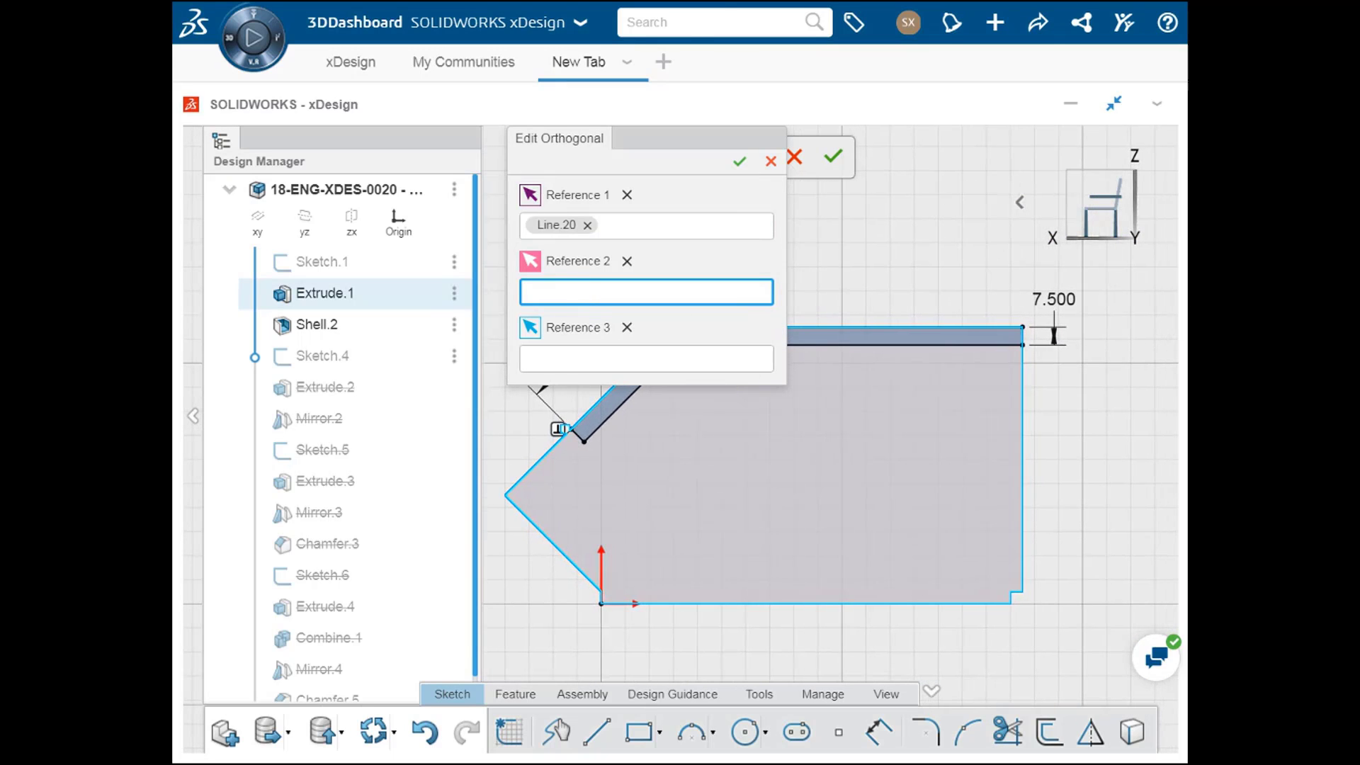
pyautogui.click(1026, 439)
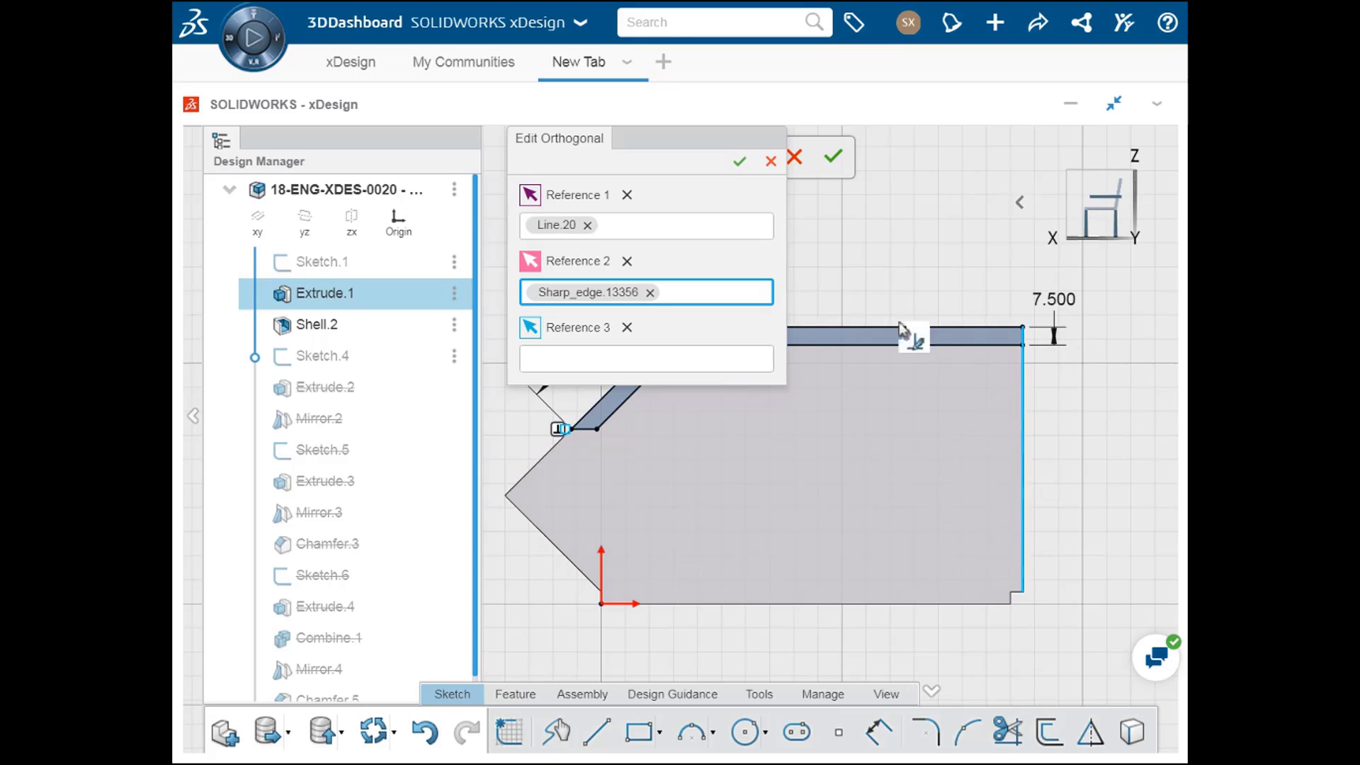
pyautogui.click(739, 162)
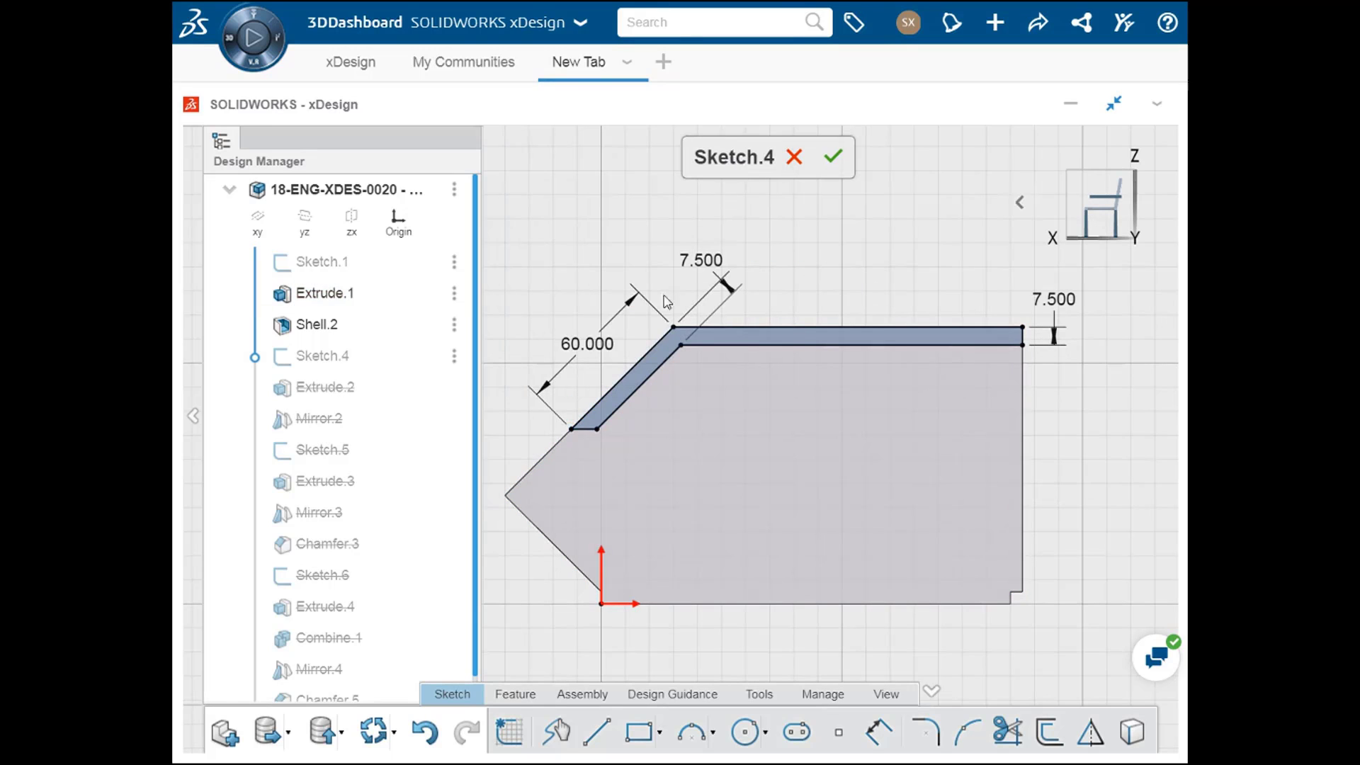
# - Delete the coincident constraint at the lower corner of the rim profile's rear end and move that end line inward from the body's rear edge
pyautogui.scroll(2, 593, 439)
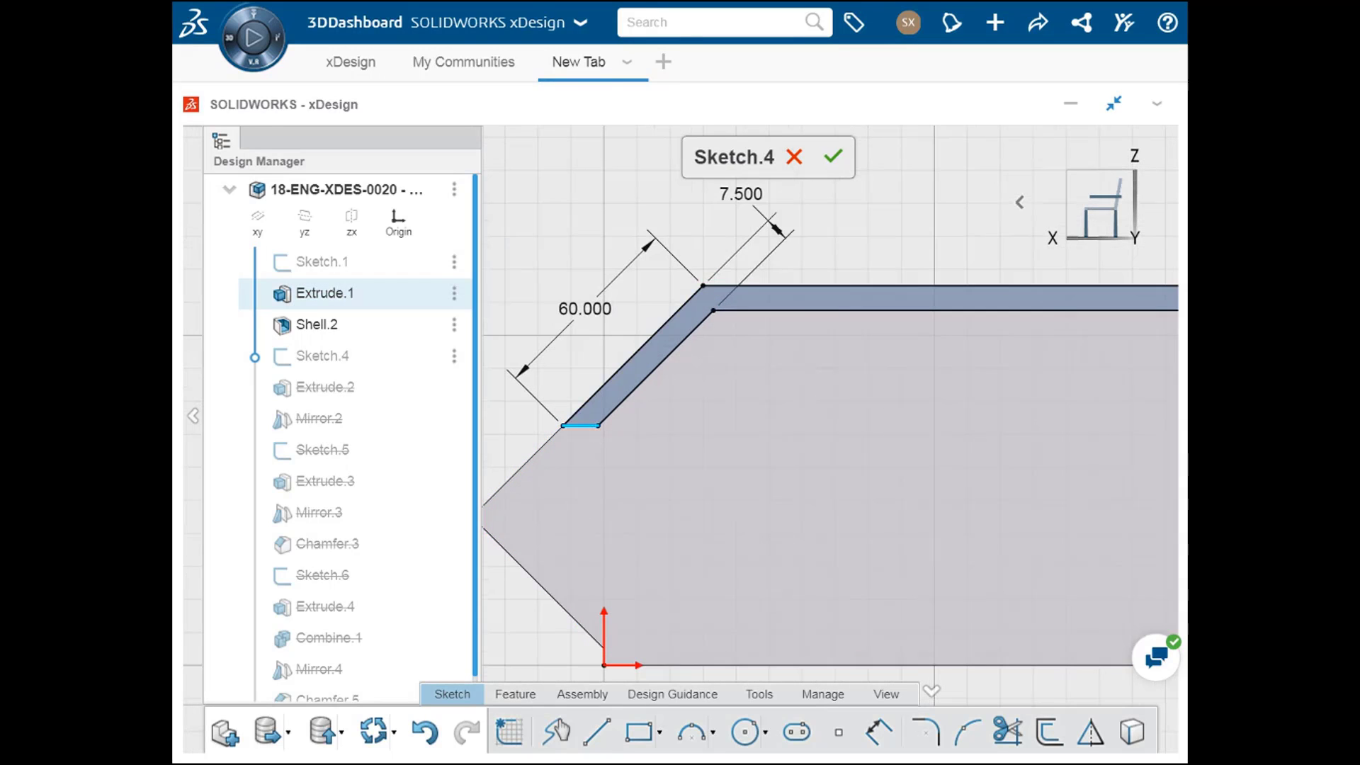
pyautogui.click(585, 426)
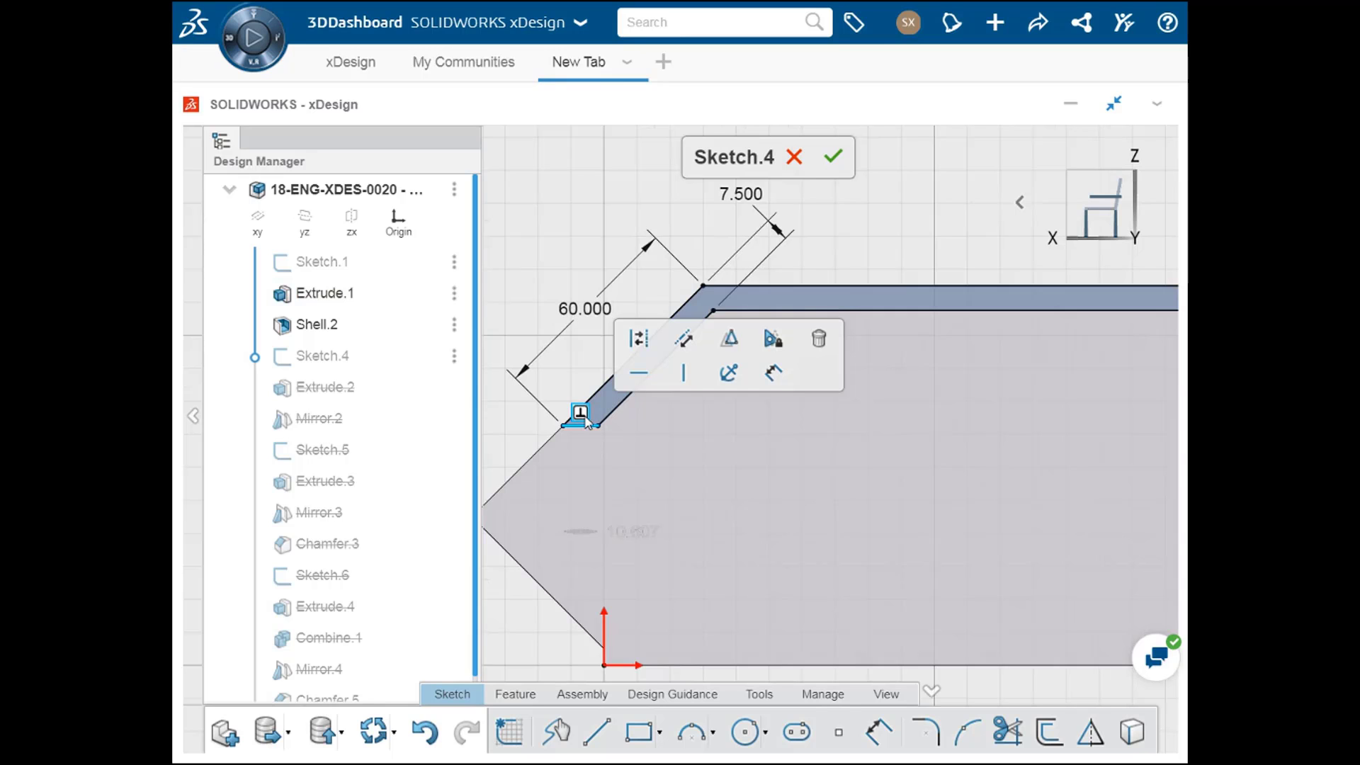
pyautogui.click(521, 420)
pyautogui.moveTo(940, 429); pyautogui.dragTo(704, 433, button='middle')
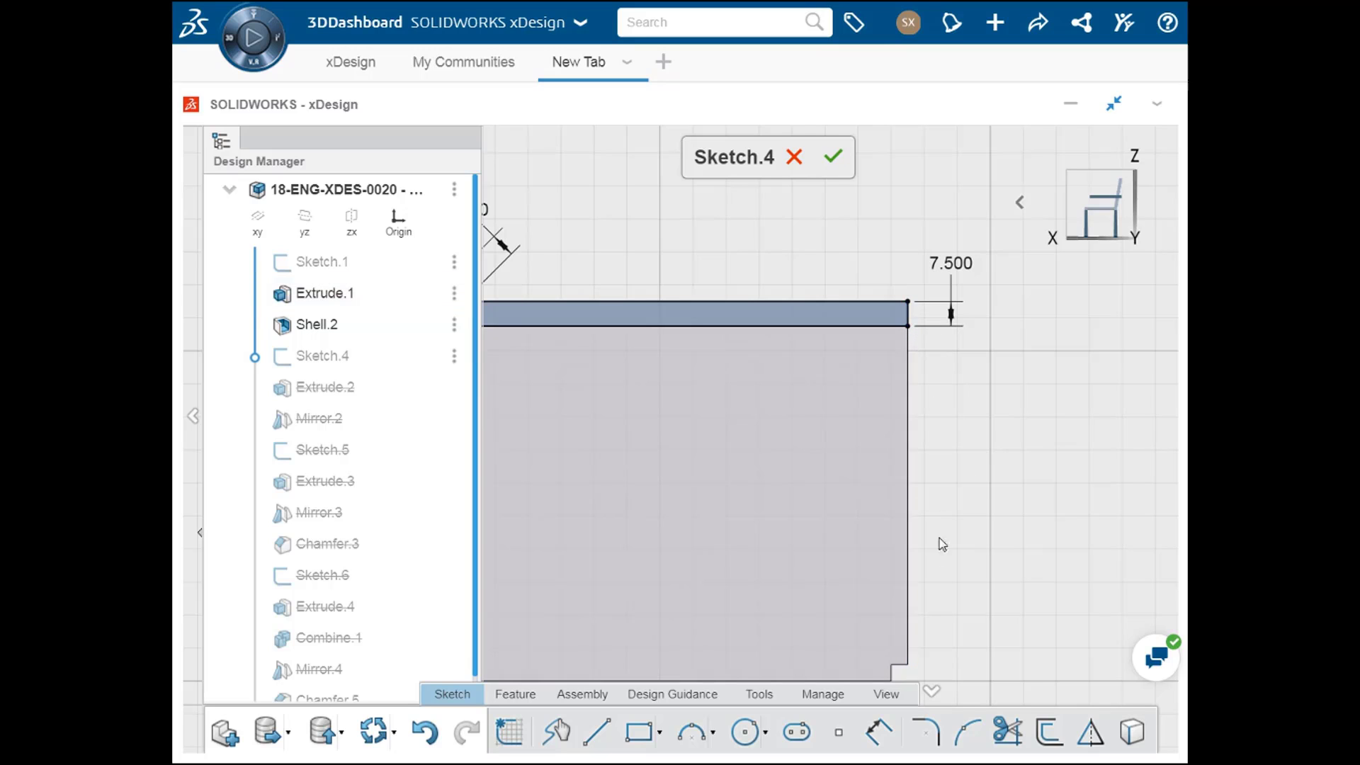
pyautogui.moveTo(907, 672); pyautogui.dragTo(911, 628, button='middle')
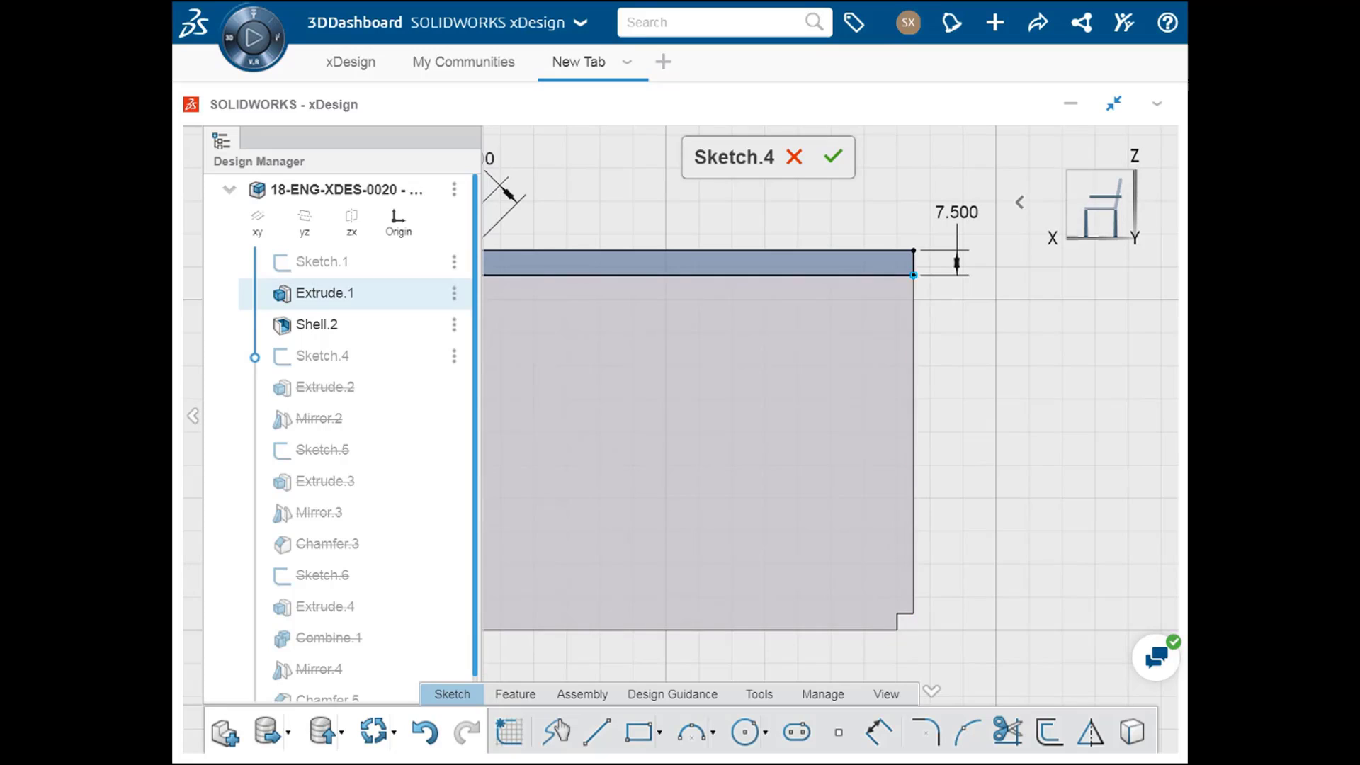
pyautogui.click(914, 276)
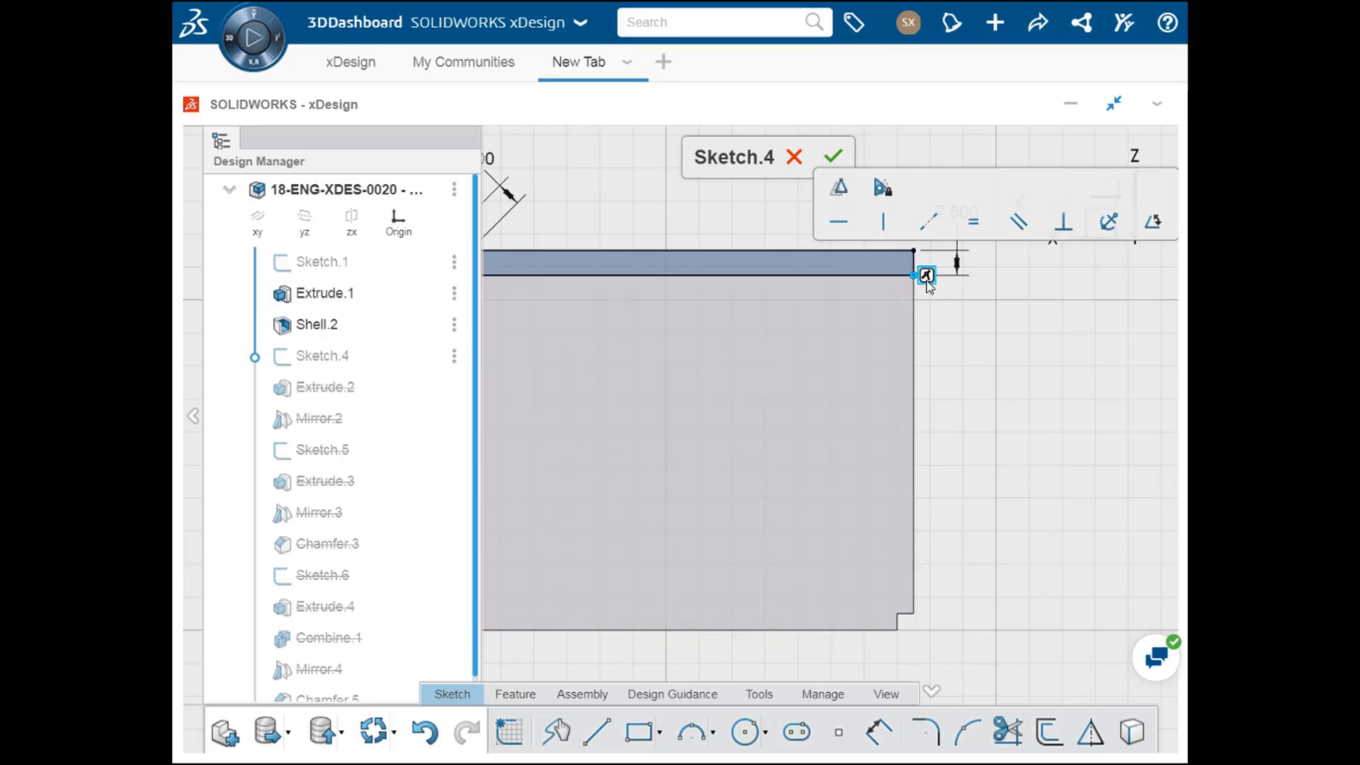
pyautogui.click(927, 278)
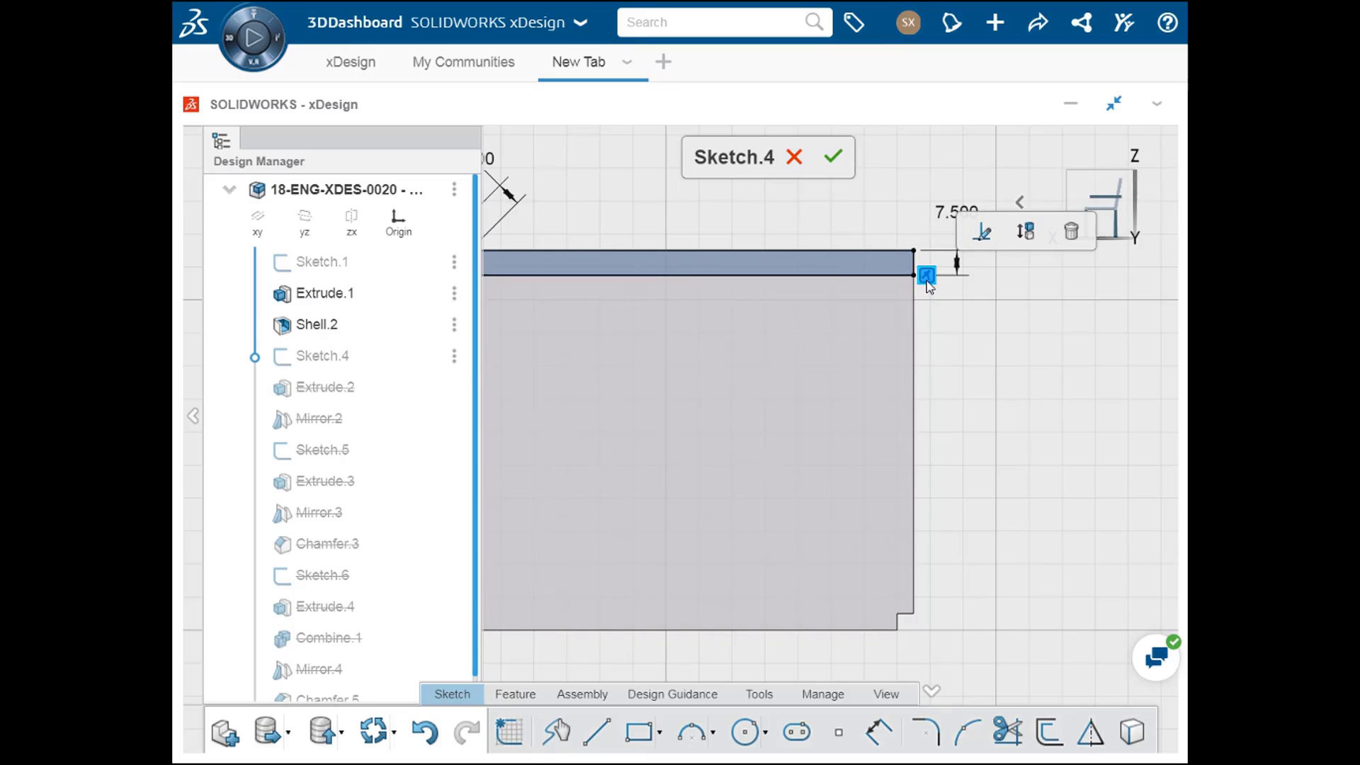
pyautogui.press('Delete')
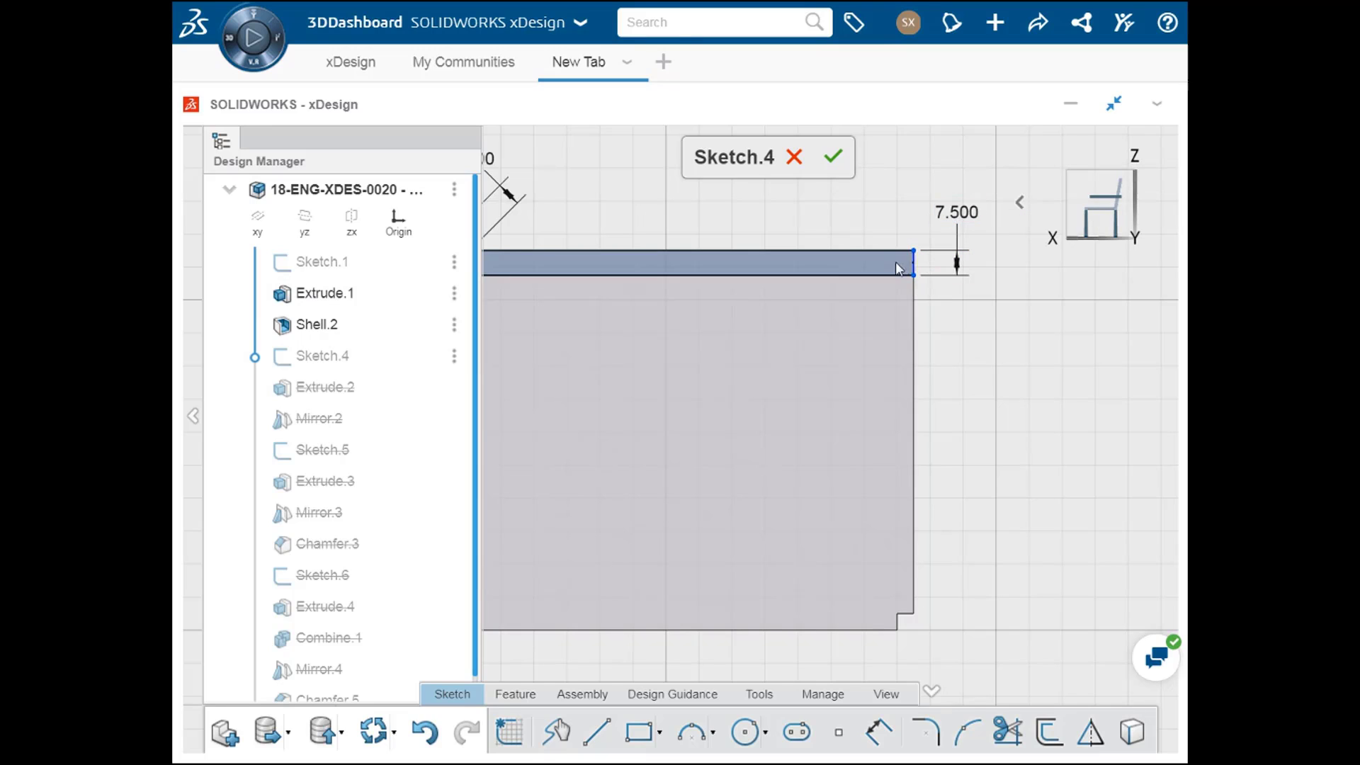
pyautogui.moveTo(897, 268); pyautogui.dragTo(831, 268)
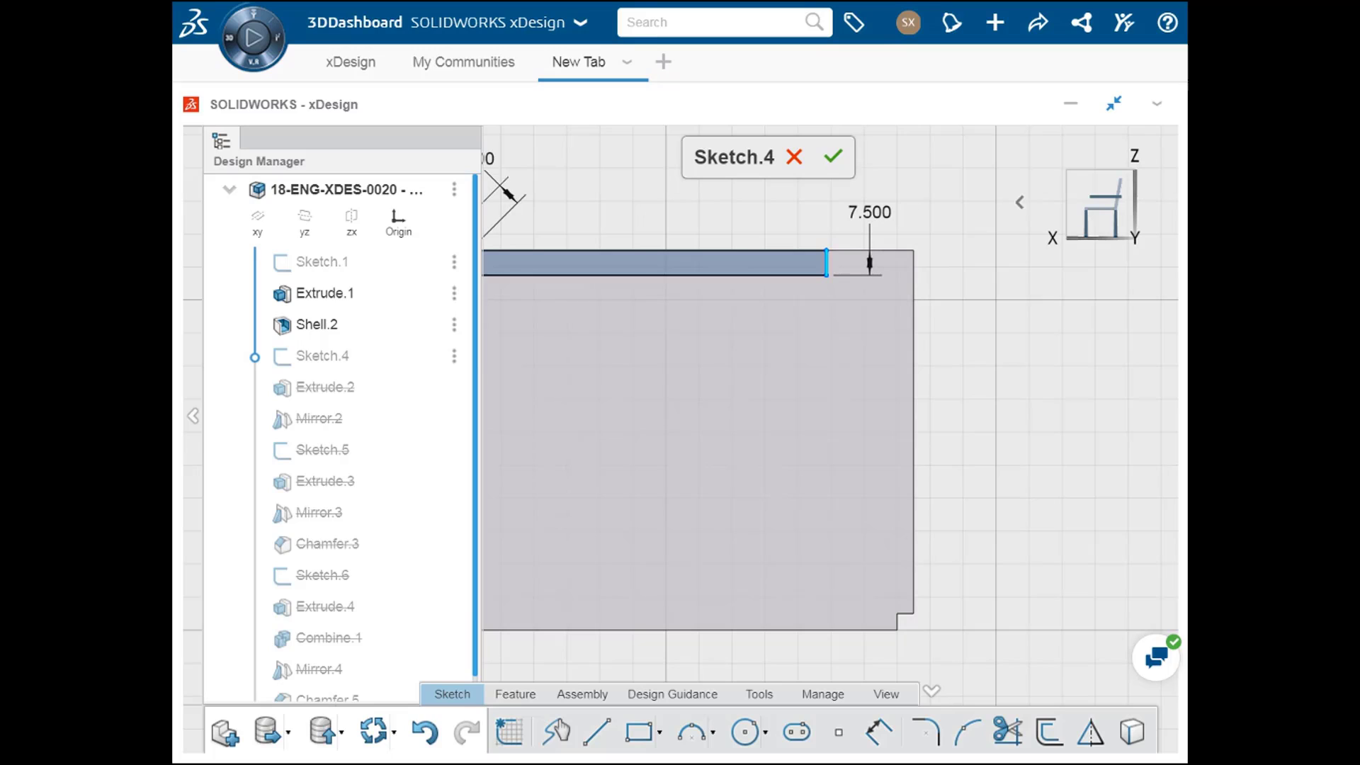
# - Make the rim profile's rear end line collinear with the short vertical edge of the body's lower rear notch and finish editing Sketch.4
pyautogui.click(827, 267)
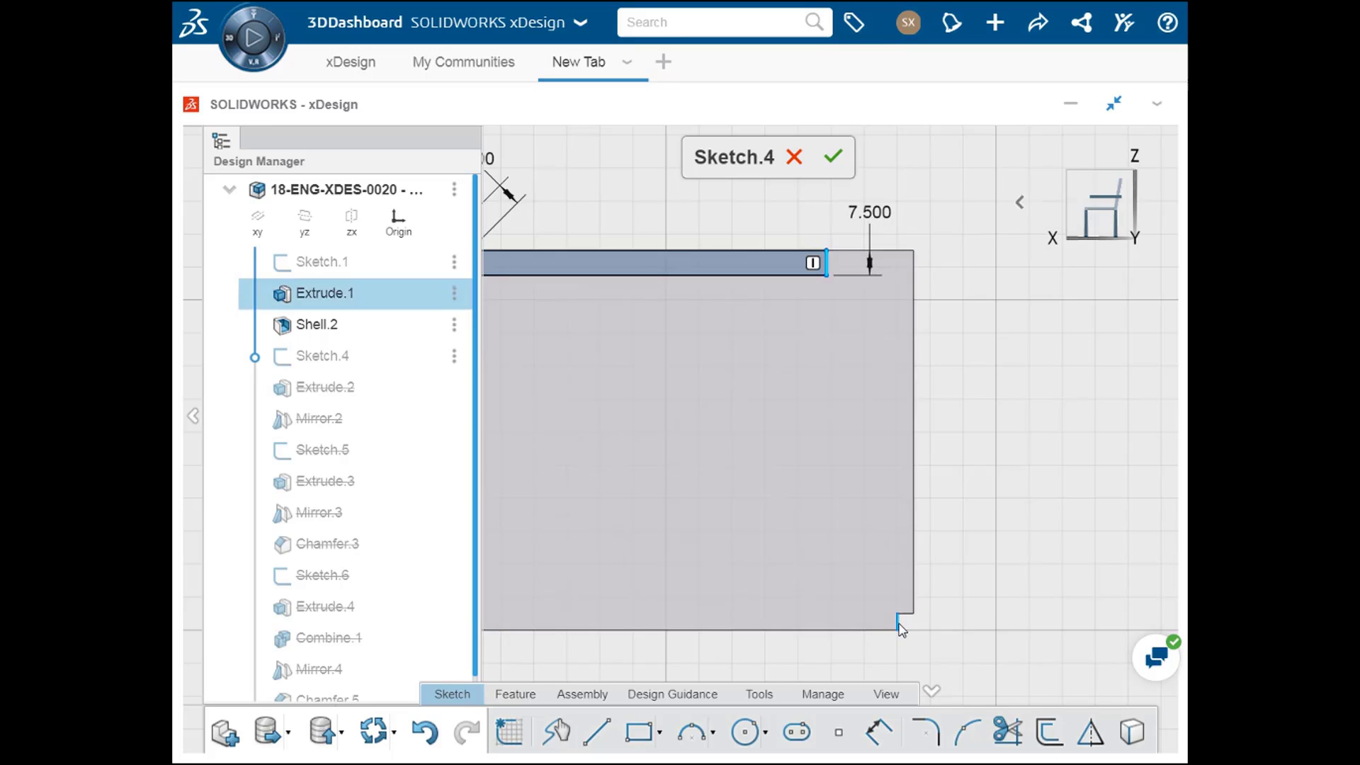
pyautogui.click(898, 622)
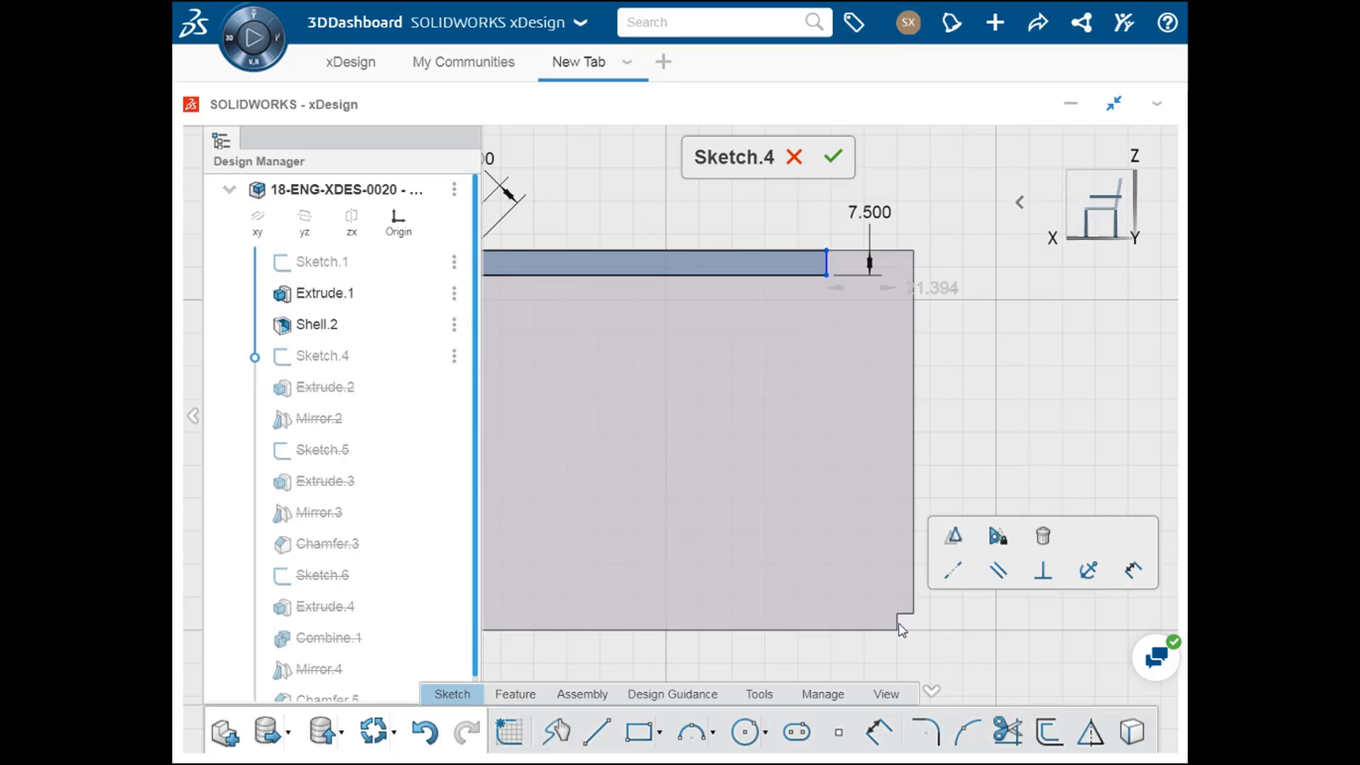
pyautogui.click(954, 575)
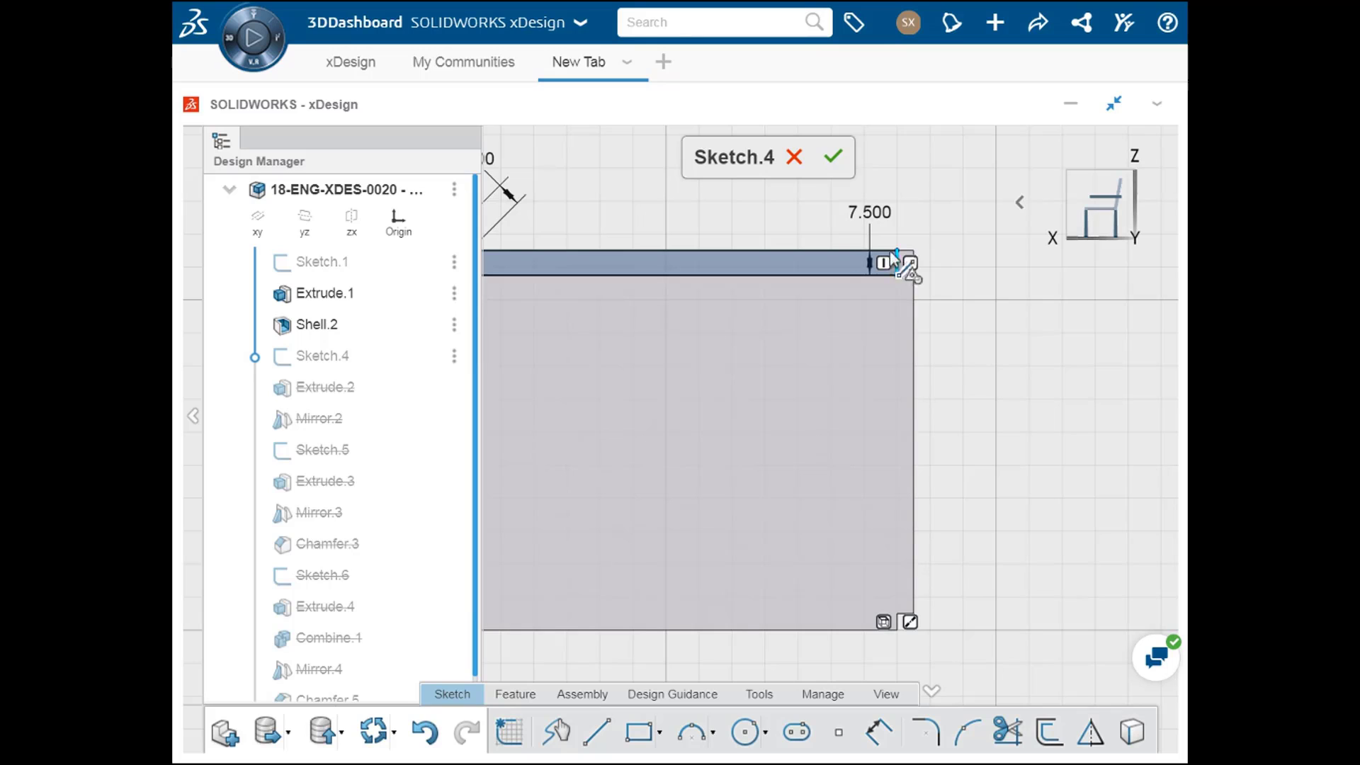
pyautogui.click(834, 159)
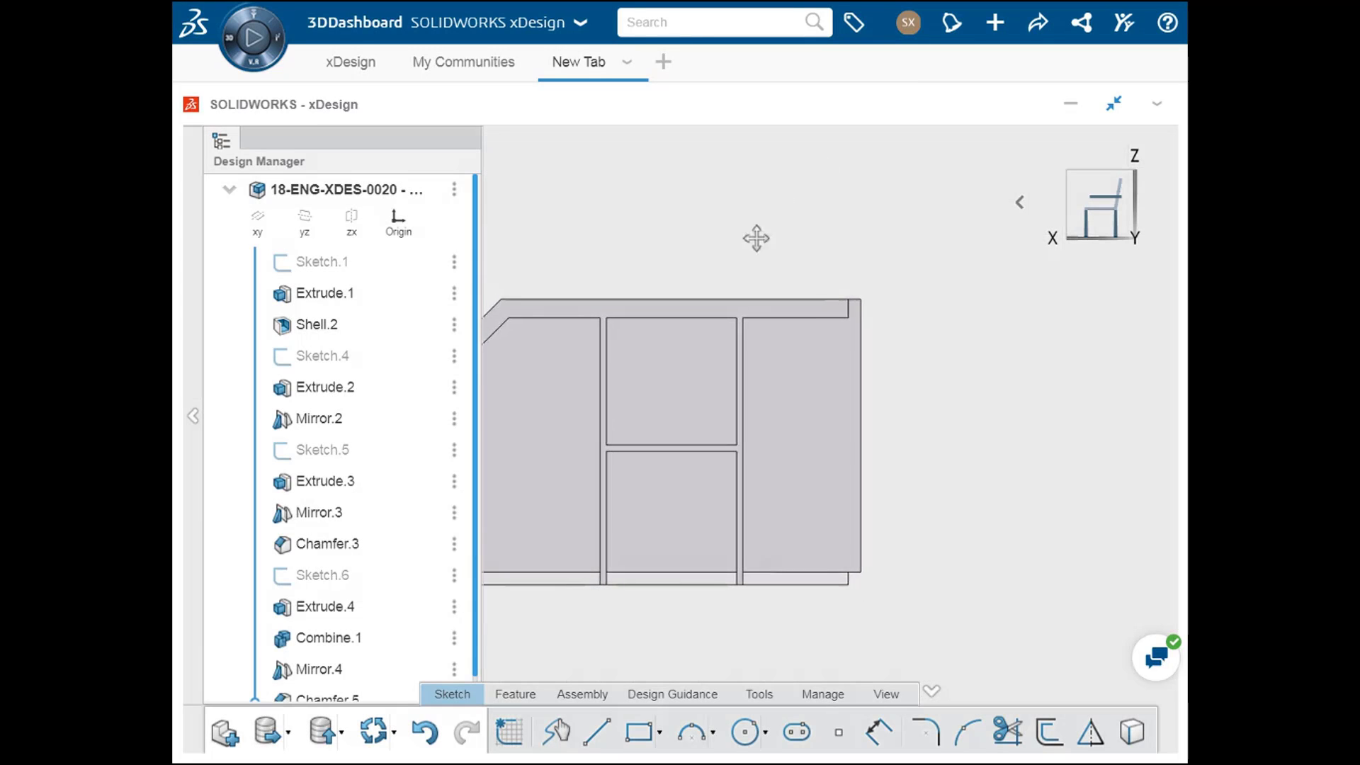
pyautogui.moveTo(763, 220); pyautogui.dragTo(879, 294, button='middle')
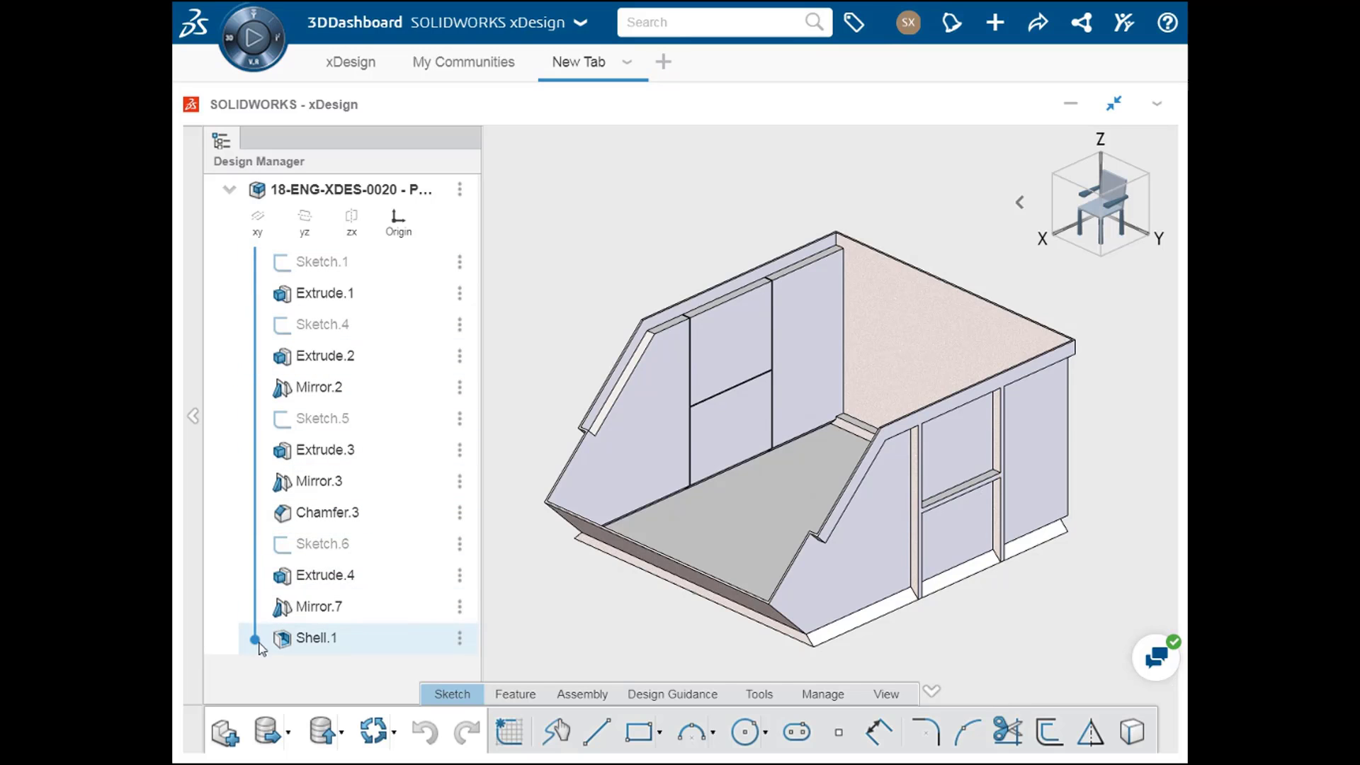
# - Reorder Shell.1 to directly after Extrude.1 in the feature history and roll the model forward to the last feature
pyautogui.moveTo(255, 640)
pyautogui.mouseDown()
pyautogui.moveTo(267, 338)
pyautogui.moveTo(253, 355)
pyautogui.moveTo(254, 652)
pyautogui.mouseUp()
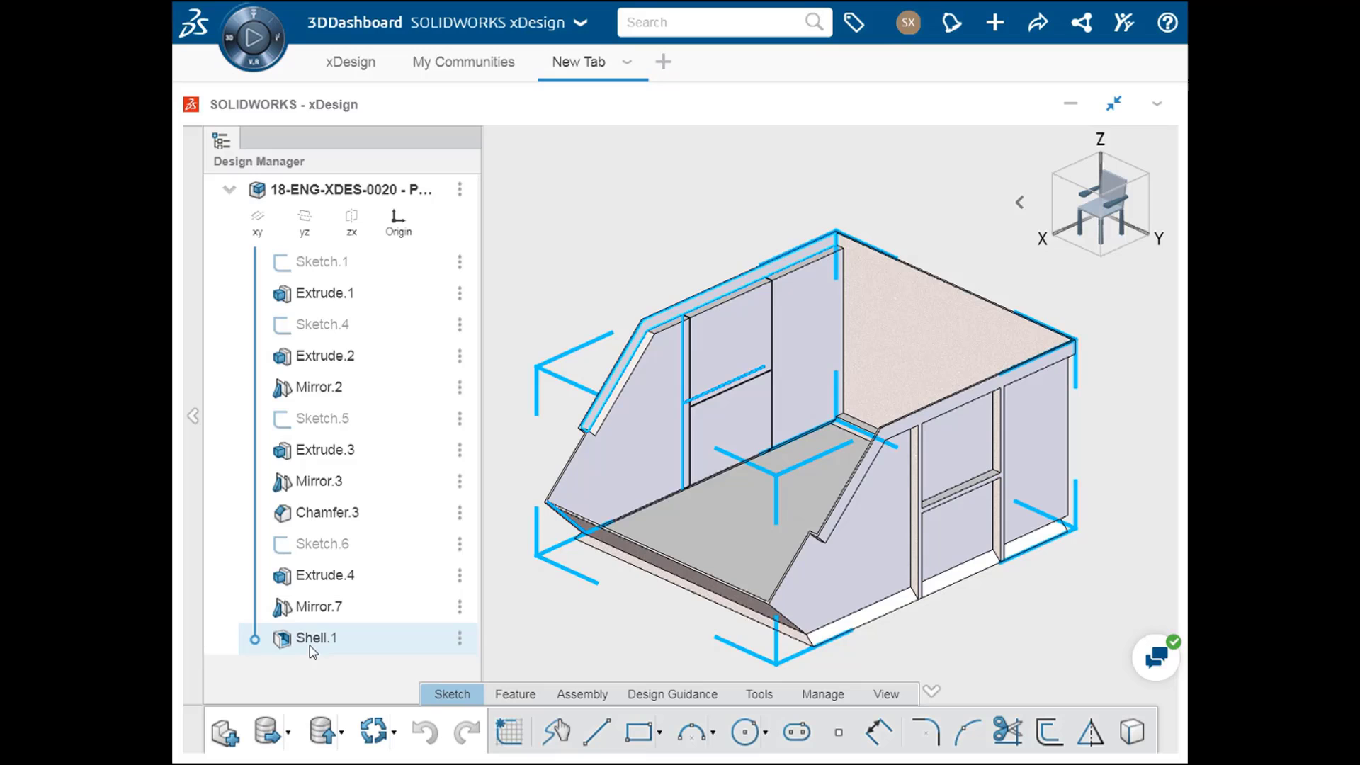
pyautogui.moveTo(312, 651); pyautogui.dragTo(316, 314)
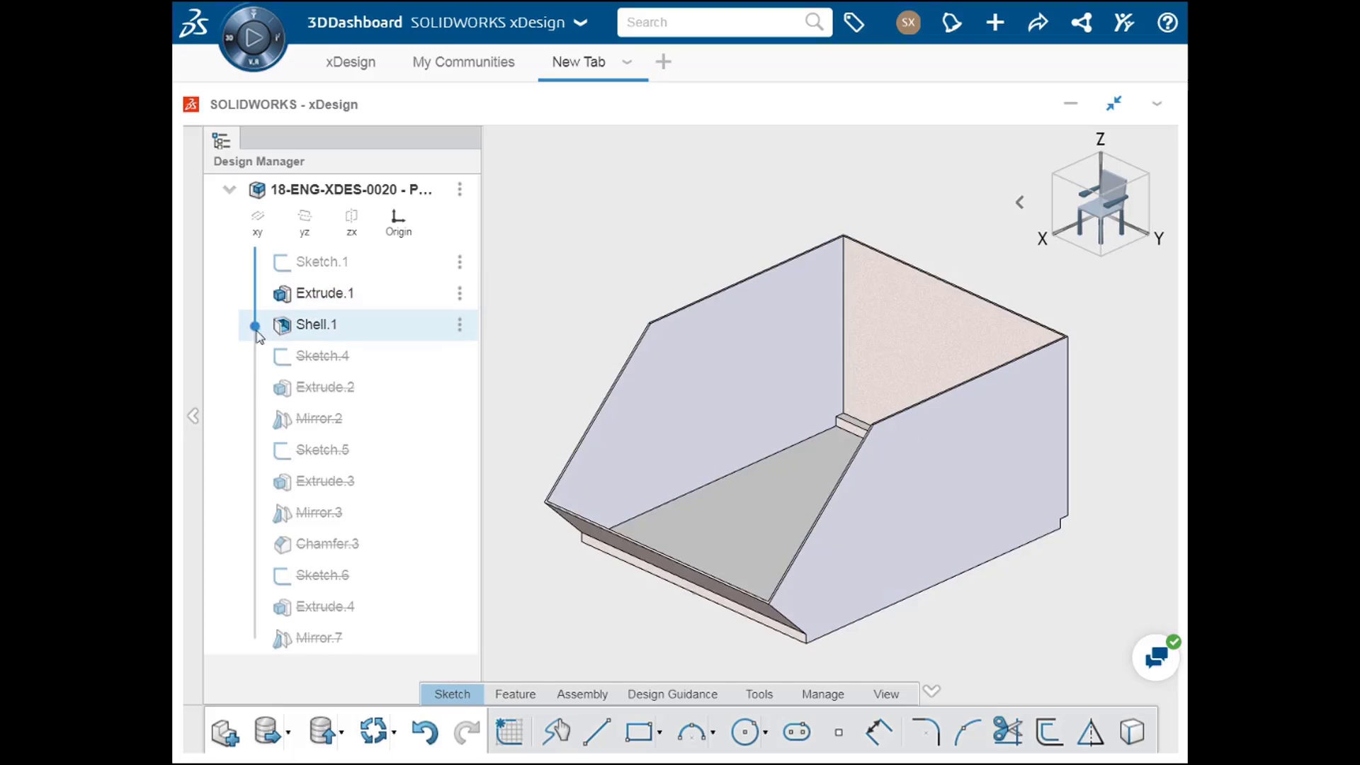
pyautogui.moveTo(256, 330); pyautogui.dragTo(257, 639)
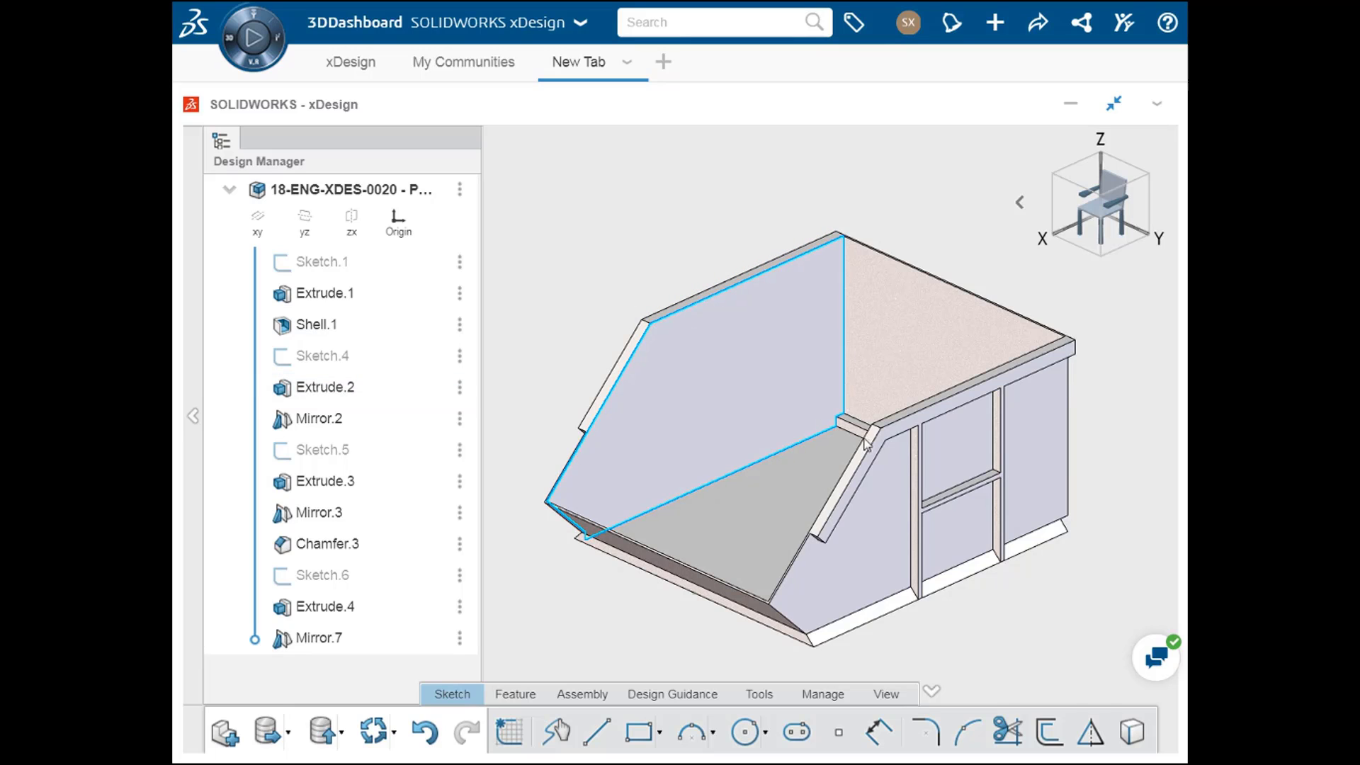
# - Roll the feature history back to Extrude.4, just before Mirror.7
pyautogui.scroll(5, 967, 503)
pyautogui.moveTo(968, 506); pyautogui.dragTo(892, 446, button='middle')
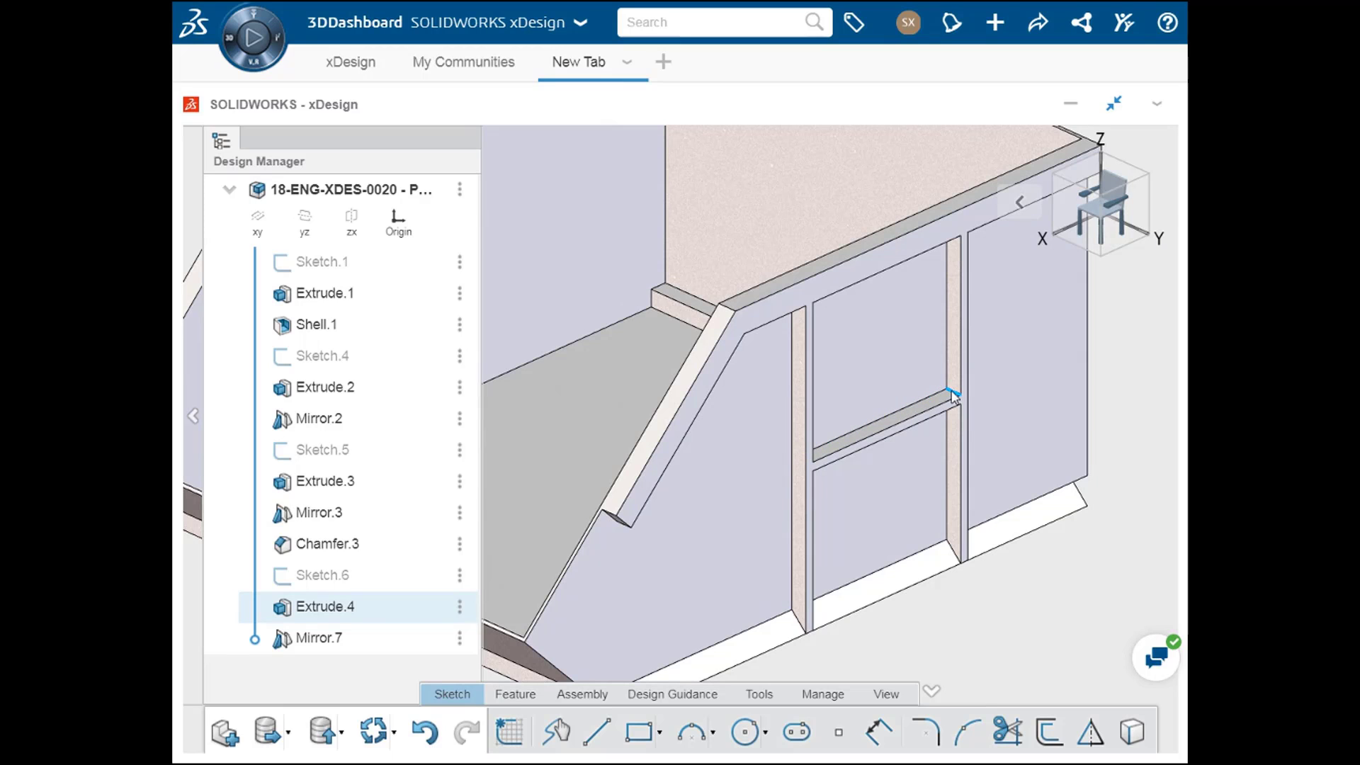
pyautogui.scroll(-10, 953, 396)
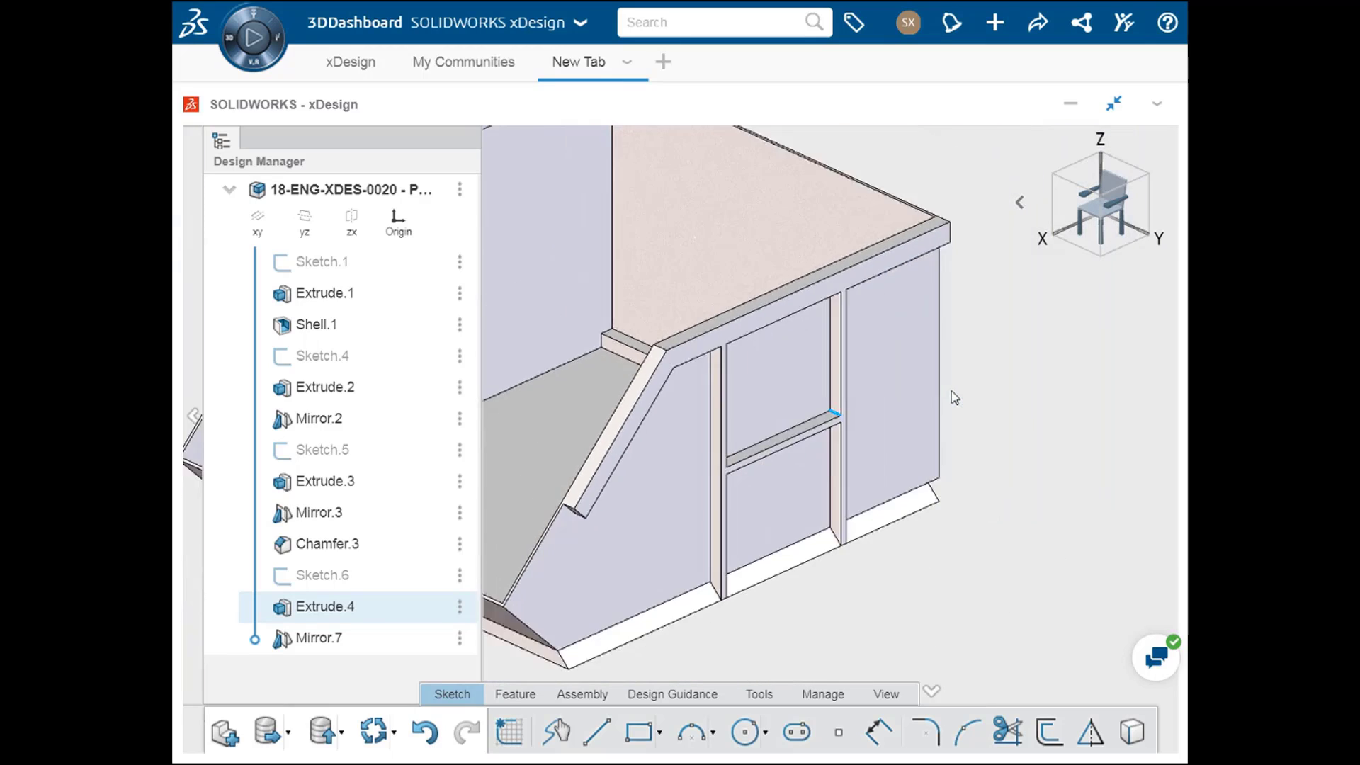
pyautogui.moveTo(674, 471); pyautogui.dragTo(853, 419, button='middle')
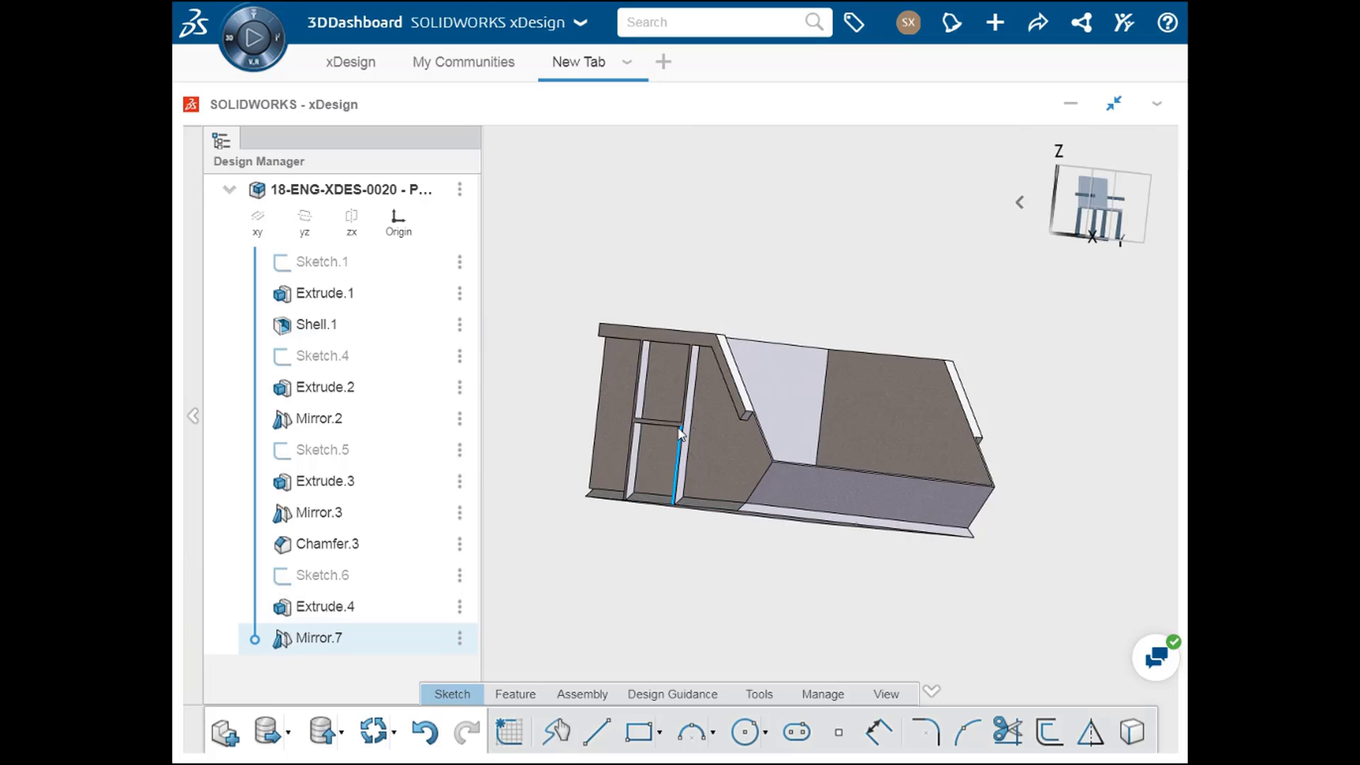
pyautogui.moveTo(926, 430); pyautogui.dragTo(716, 459, button='middle')
pyautogui.scroll(5, 947, 464)
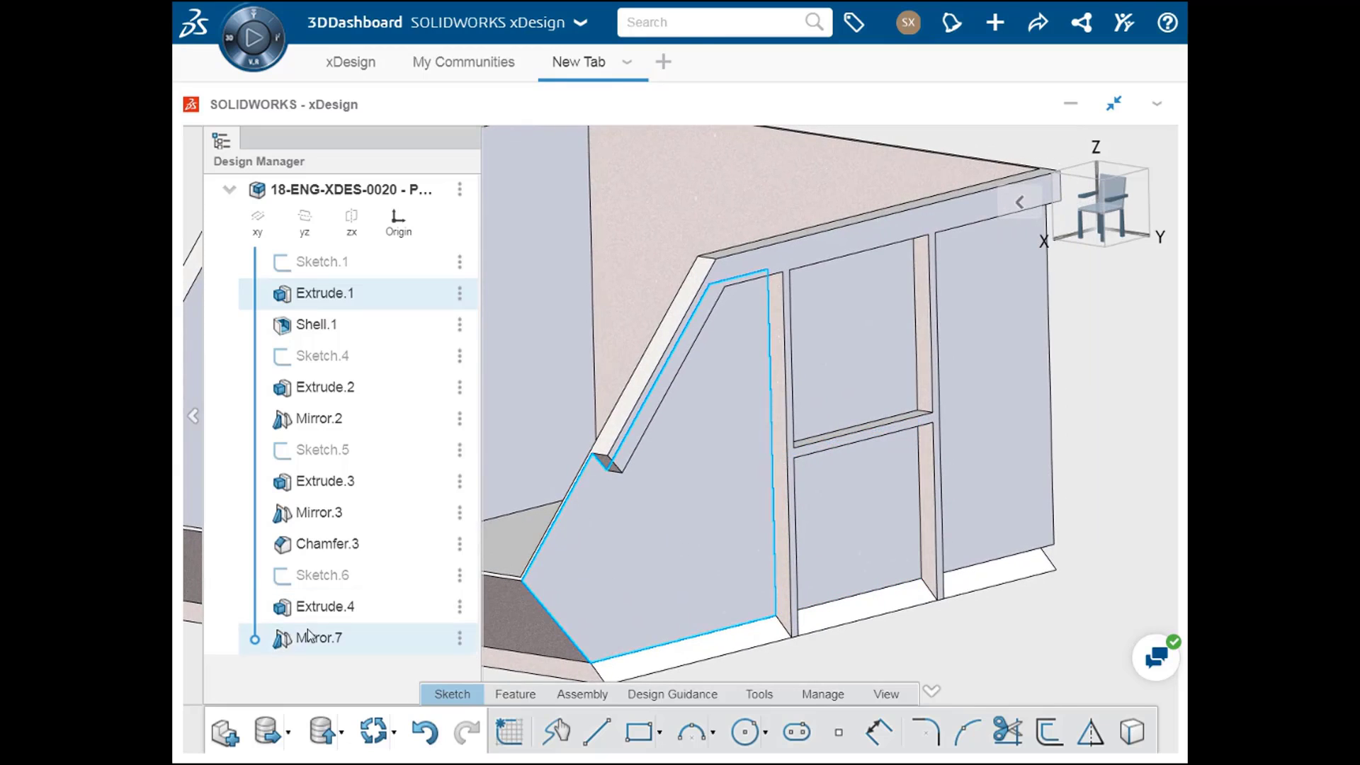
pyautogui.moveTo(253, 645); pyautogui.dragTo(253, 607)
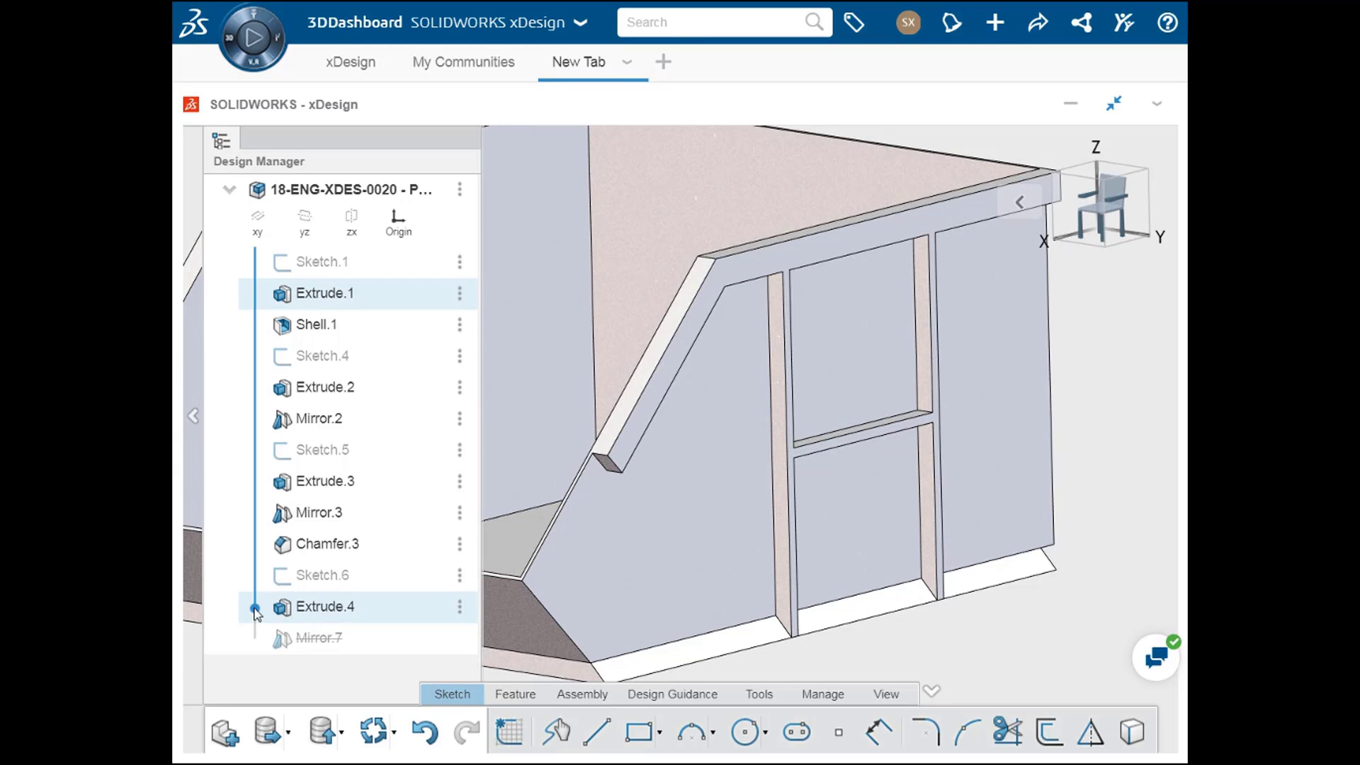
# - Start a Draft feature with the outer face of the Extrude.4 side ribs as the neutral entity
pyautogui.scroll(-5, 702, 541)
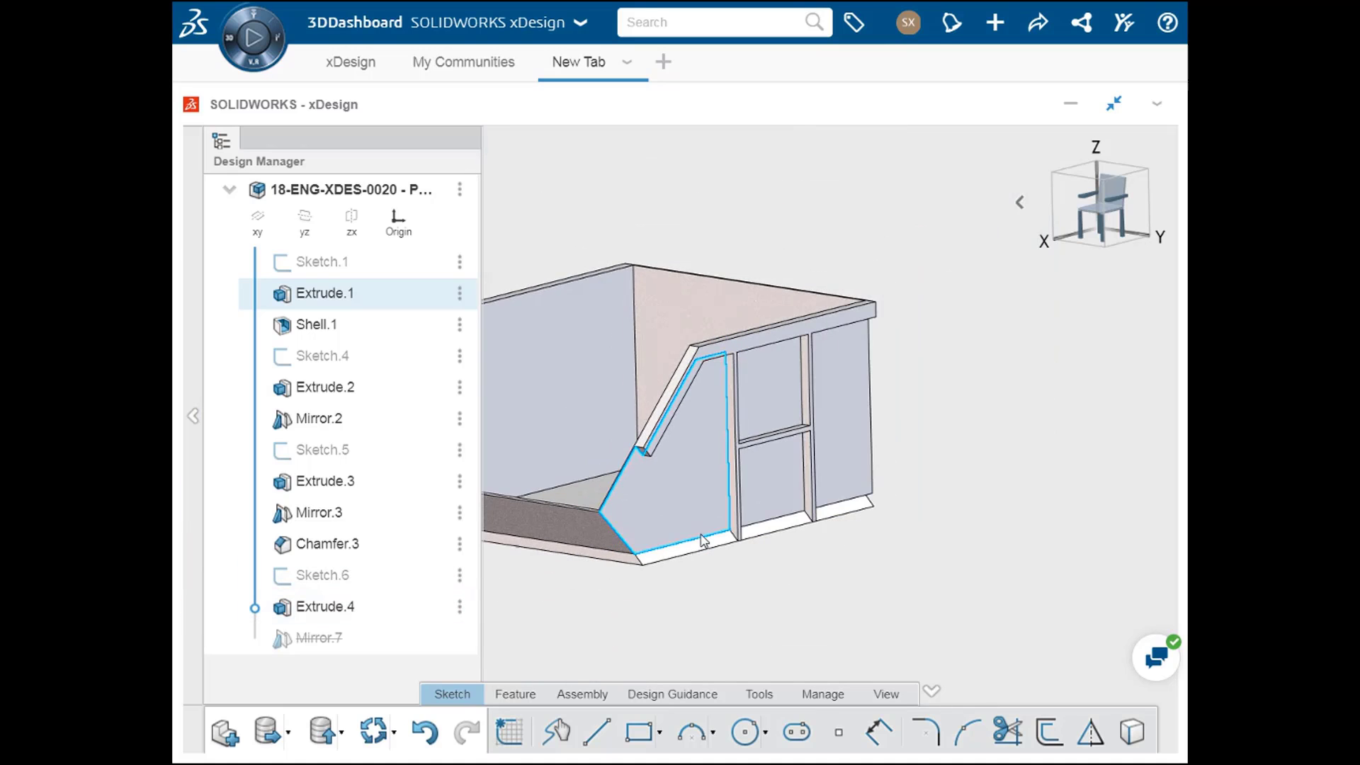
pyautogui.moveTo(796, 550); pyautogui.dragTo(992, 550, button='middle')
pyautogui.scroll(6, 1009, 529)
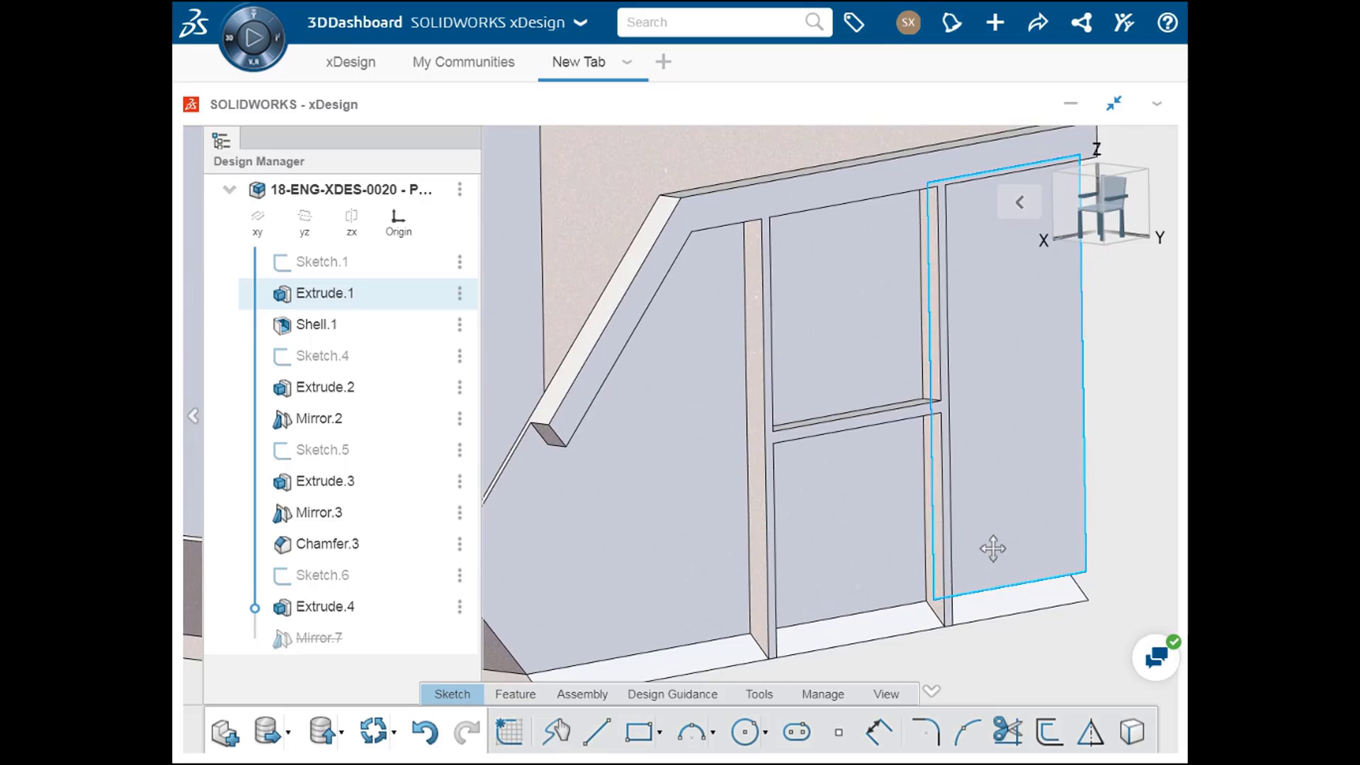
pyautogui.click(517, 694)
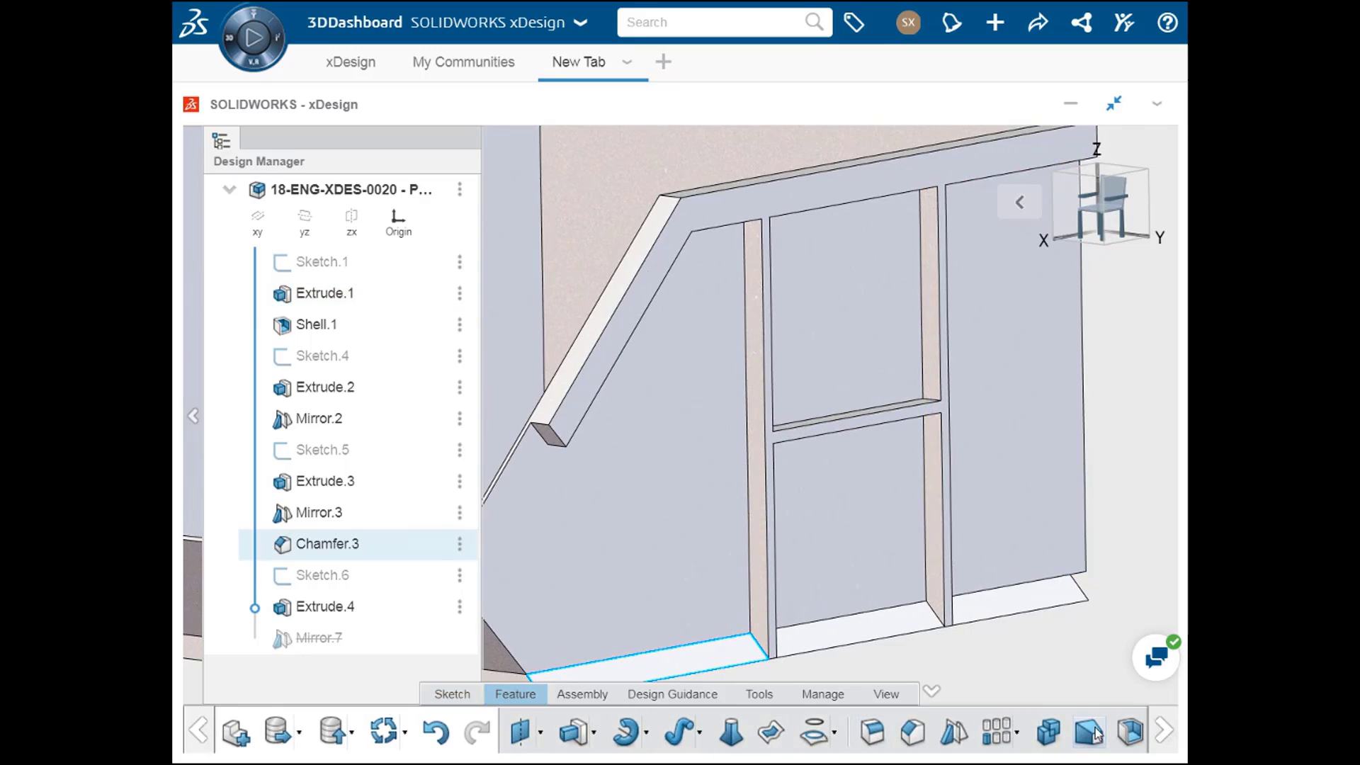
pyautogui.click(1096, 733)
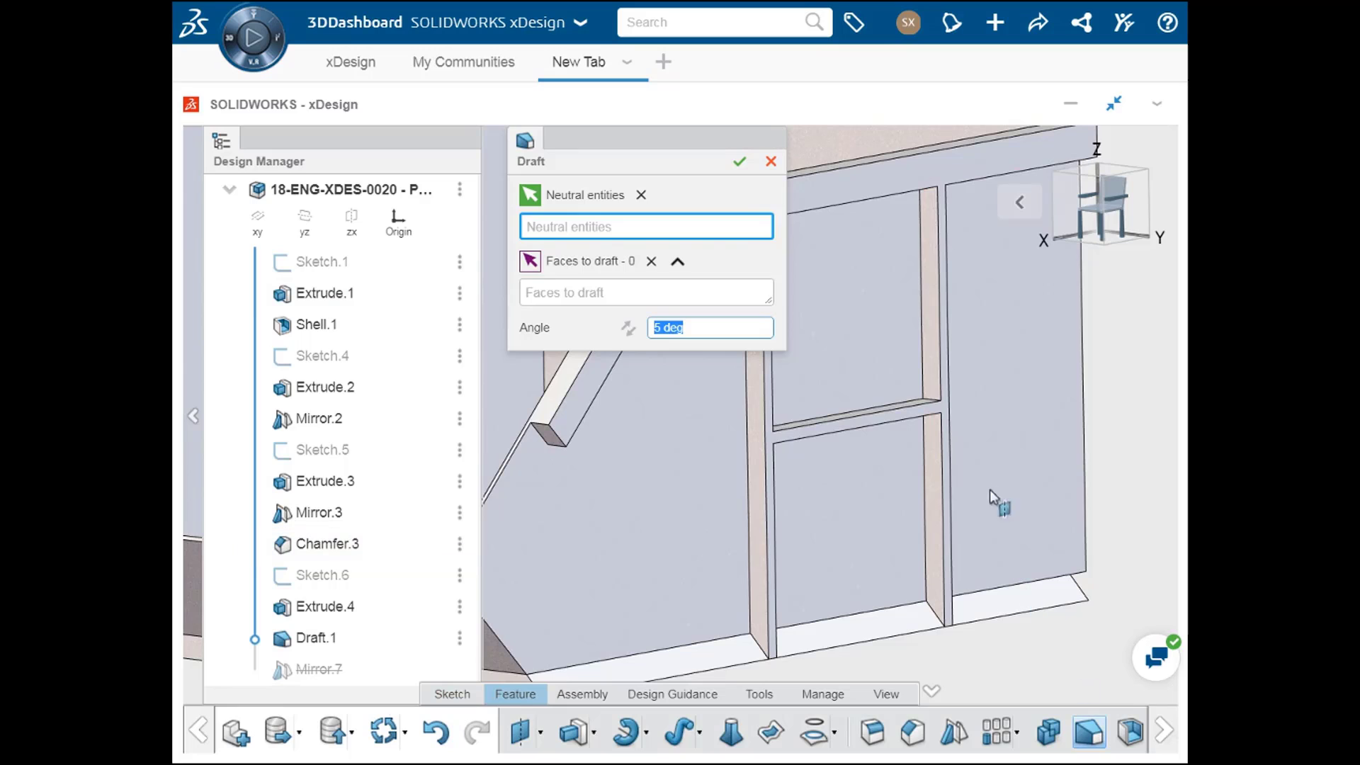
pyautogui.click(948, 419)
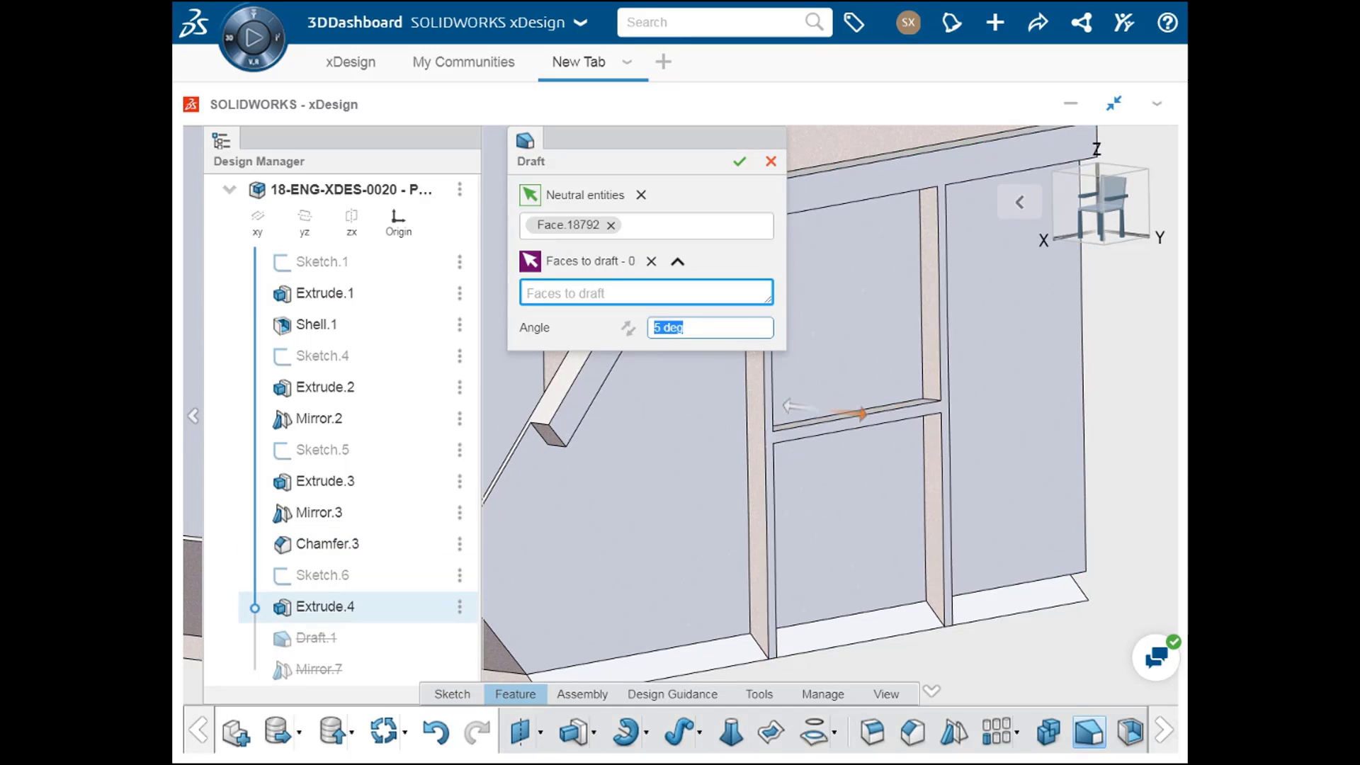
# - Select the eight side faces of the vertical and horizontal ribs as the faces to draft
pyautogui.click(758, 434)
pyautogui.scroll(5, 879, 418)
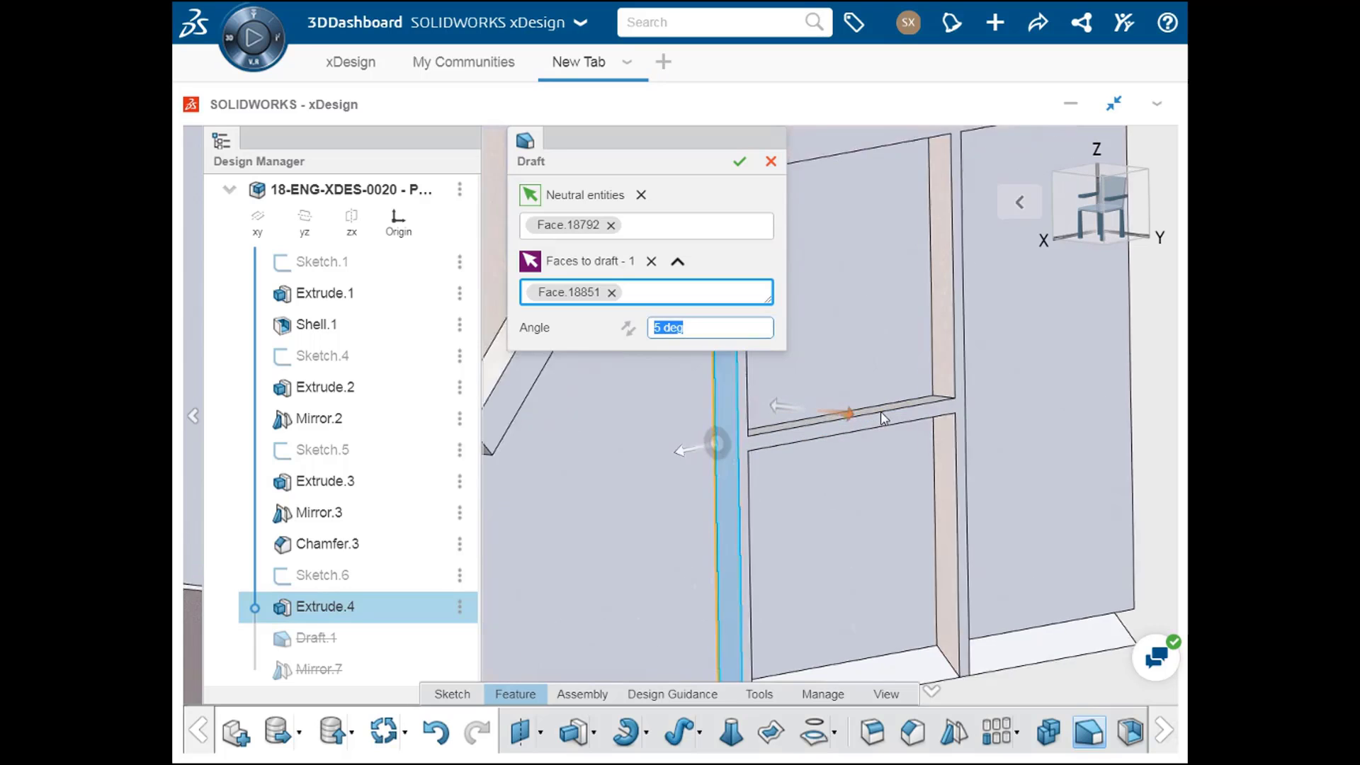
pyautogui.click(887, 414)
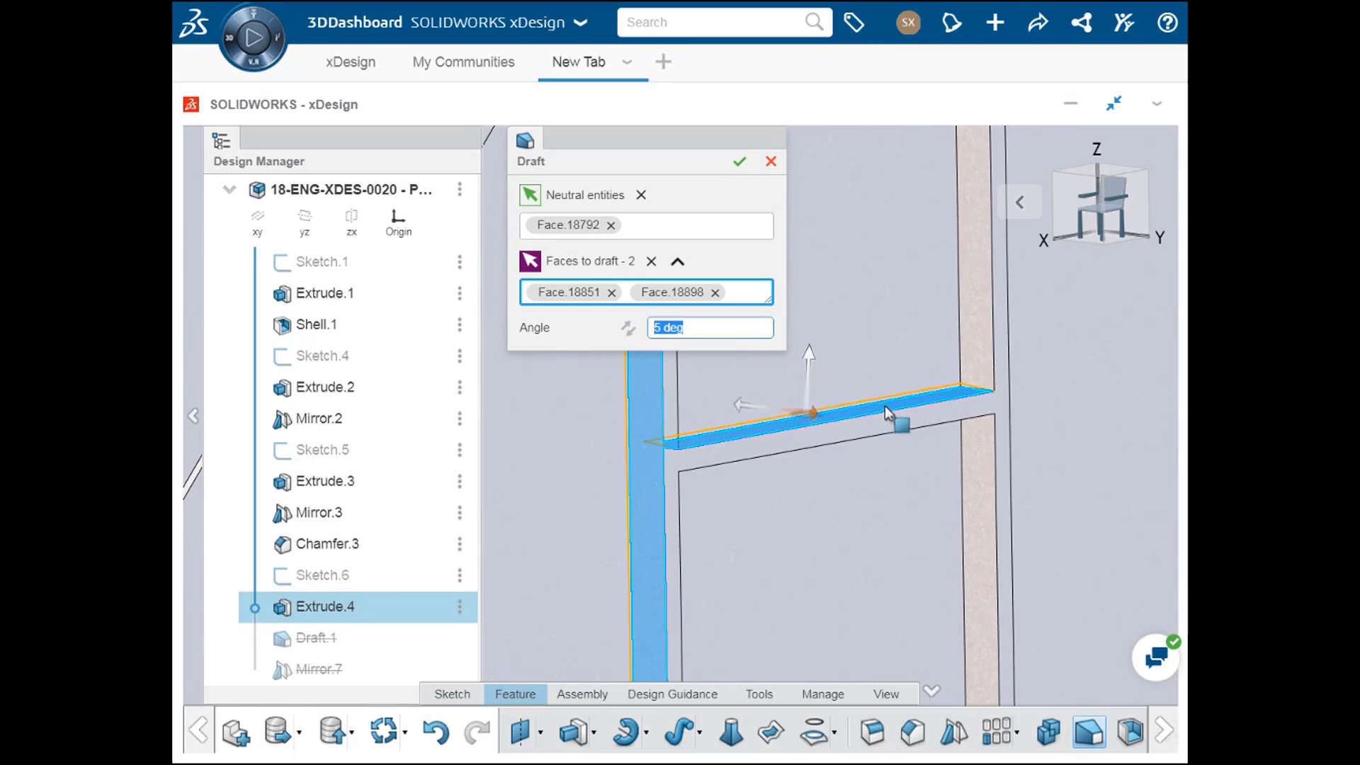
pyautogui.click(974, 350)
pyautogui.click(984, 440)
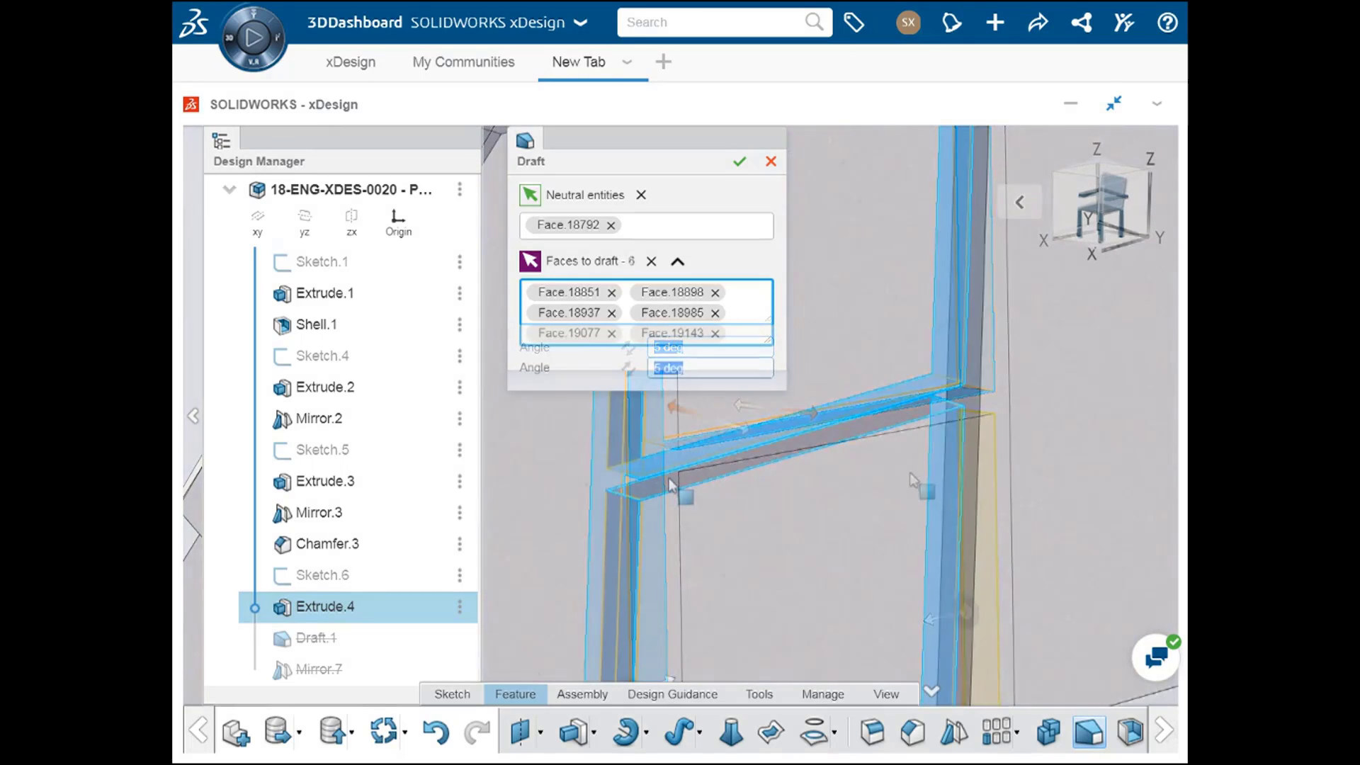
pyautogui.click(683, 476)
pyautogui.click(975, 402)
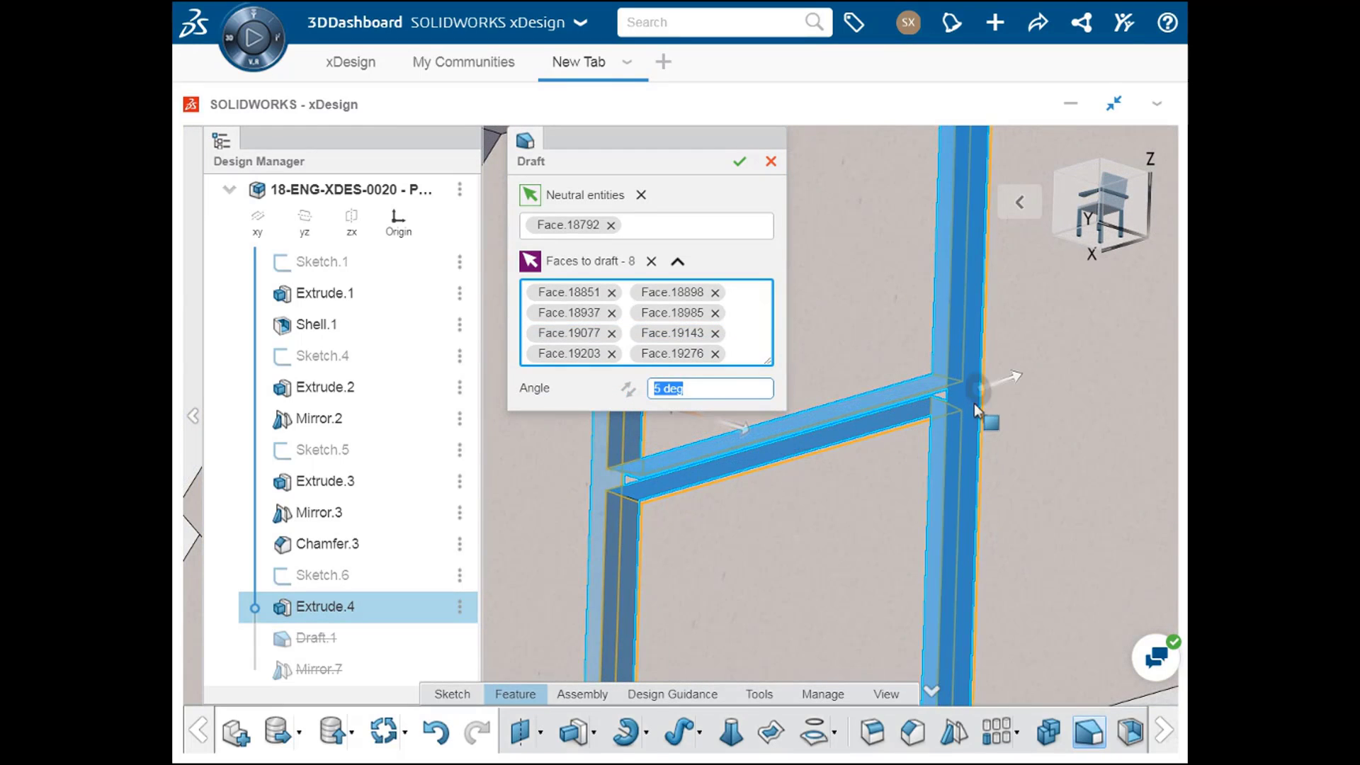
# - Set the draft angle to 1 degree and apply the draft to the ribs
pyautogui.click(716, 389)
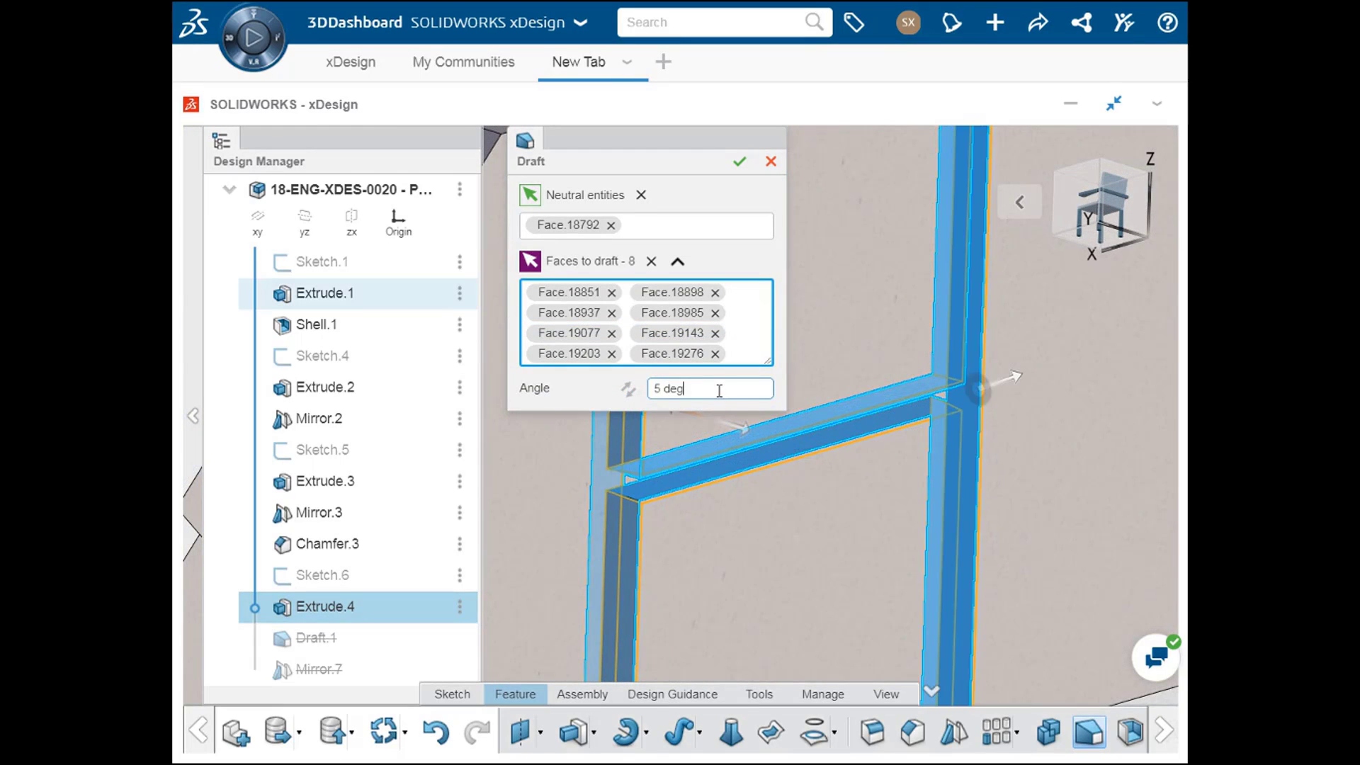
pyautogui.tripleClick(716, 389)
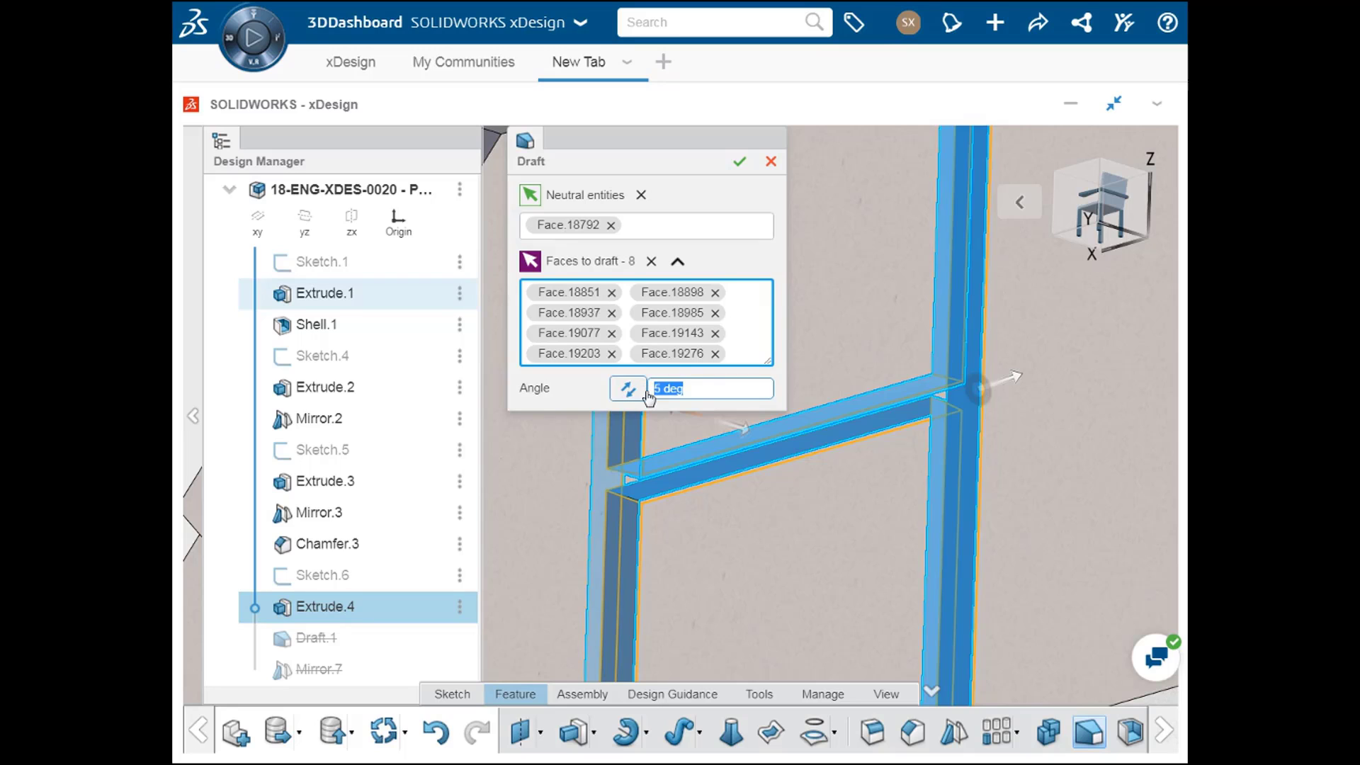
pyautogui.write('1')
pyautogui.click(739, 161)
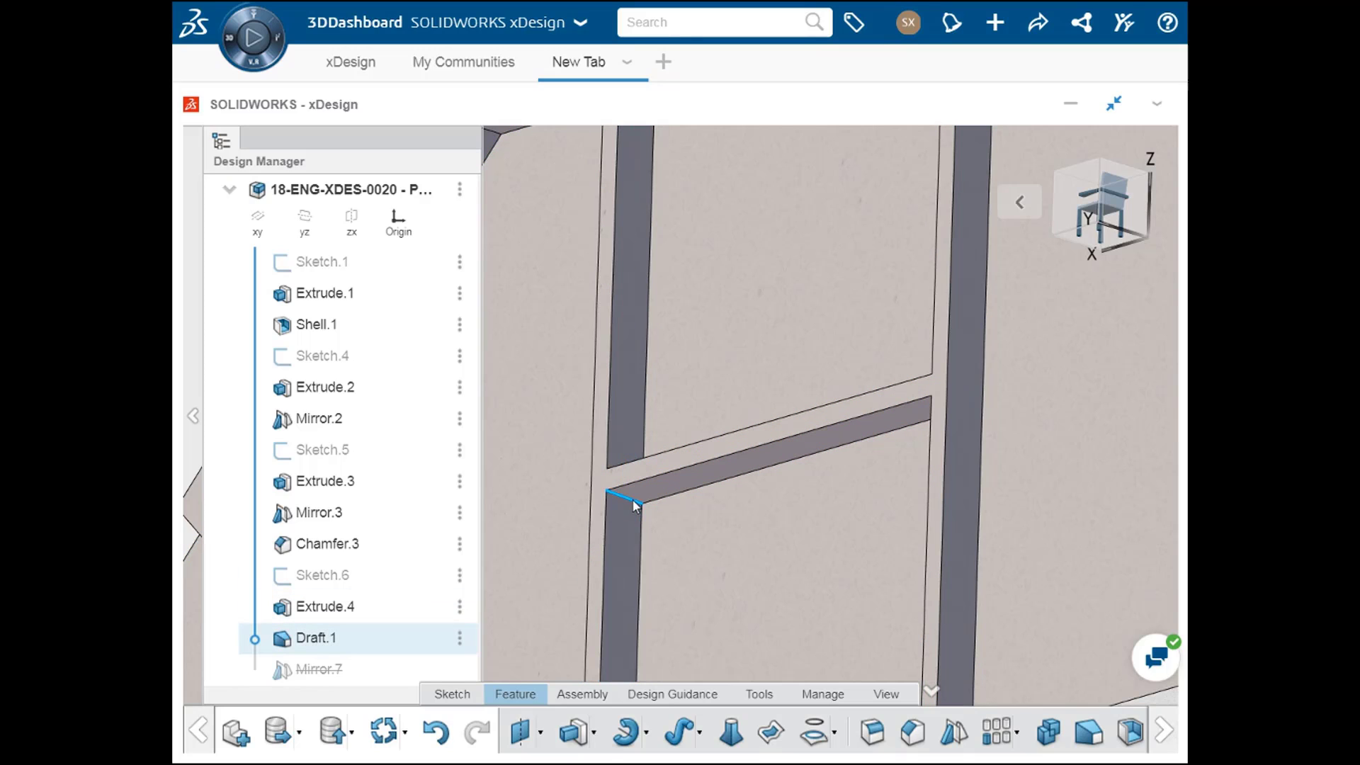
# - Chamfer the four corner edges where the horizontal rib meets the vertical ribs, with a 5 mm distance and a 45 degree angle
pyautogui.click(914, 731)
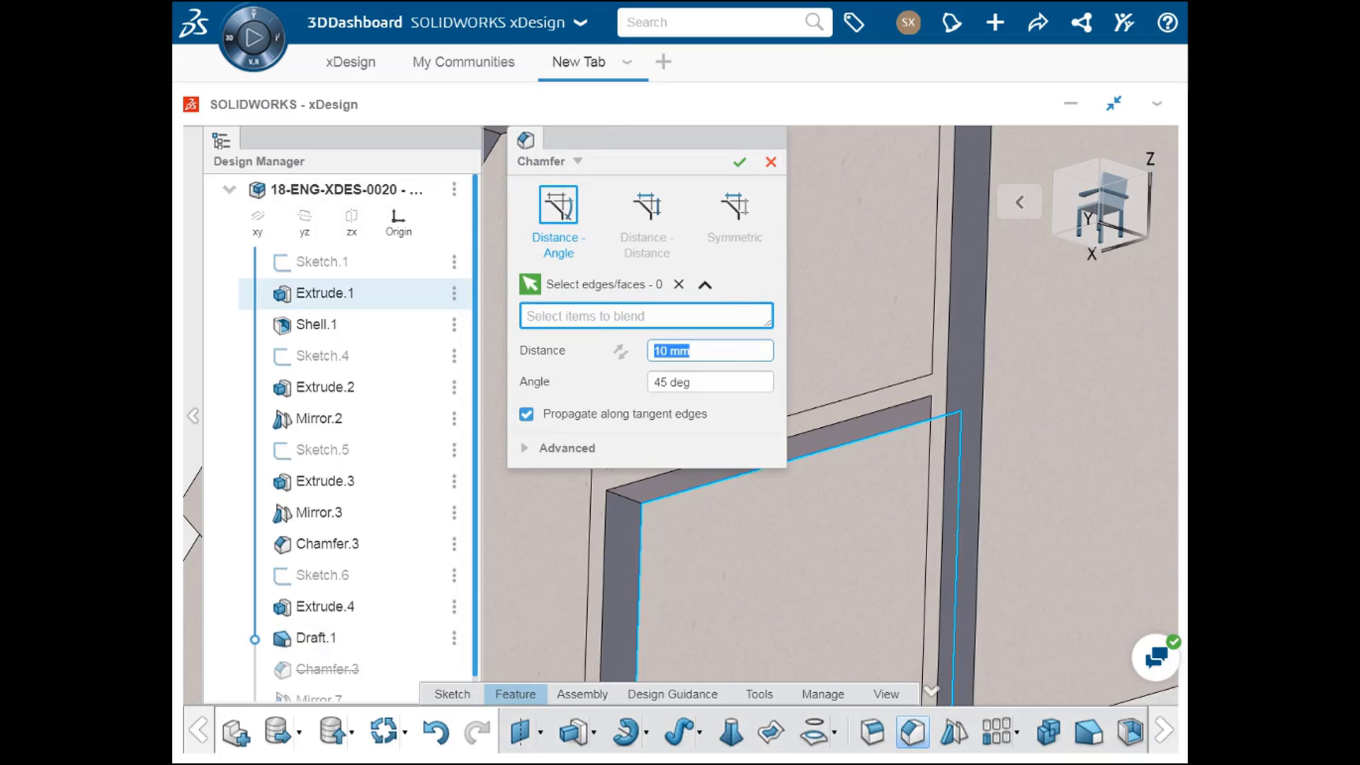
pyautogui.moveTo(671, 556); pyautogui.dragTo(840, 582, button='middle')
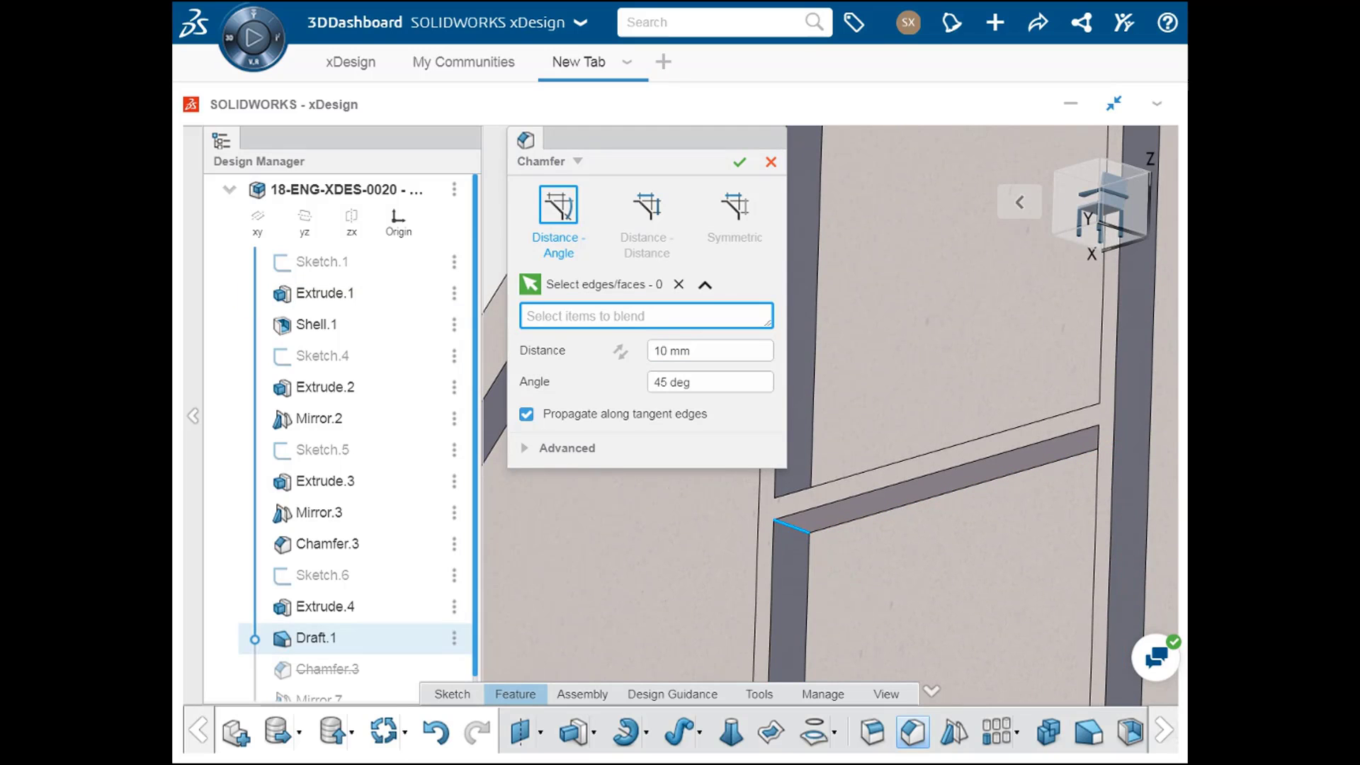
pyautogui.click(796, 528)
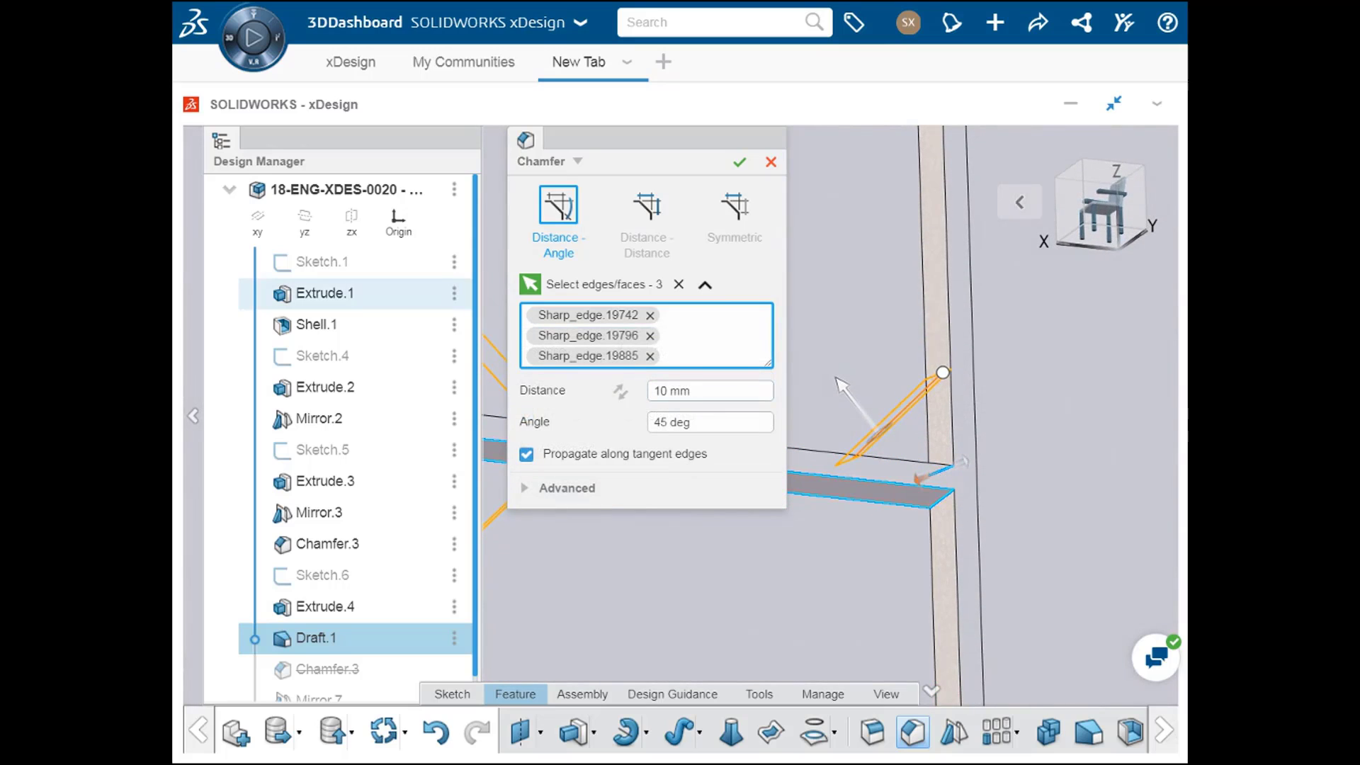
pyautogui.click(942, 499)
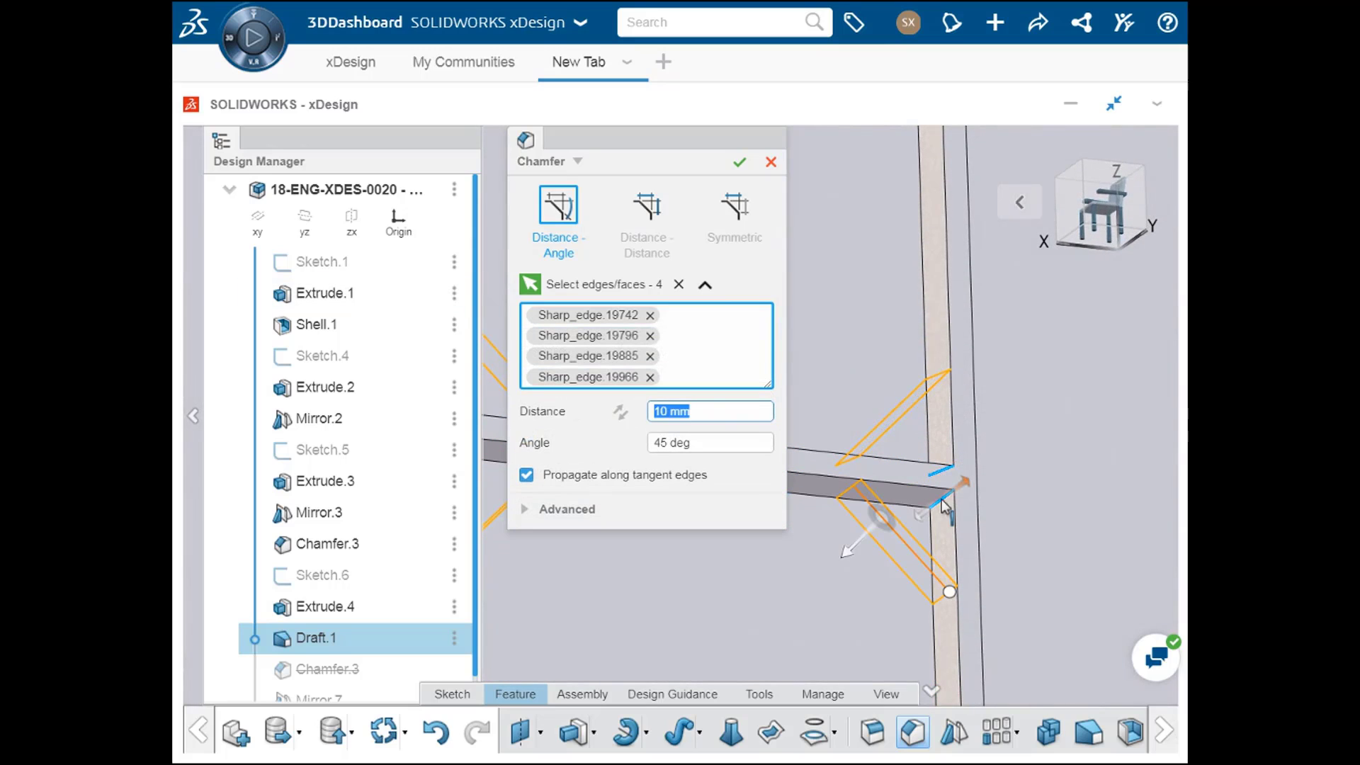
pyautogui.write('5')
pyautogui.press('Return')
pyautogui.click(703, 442)
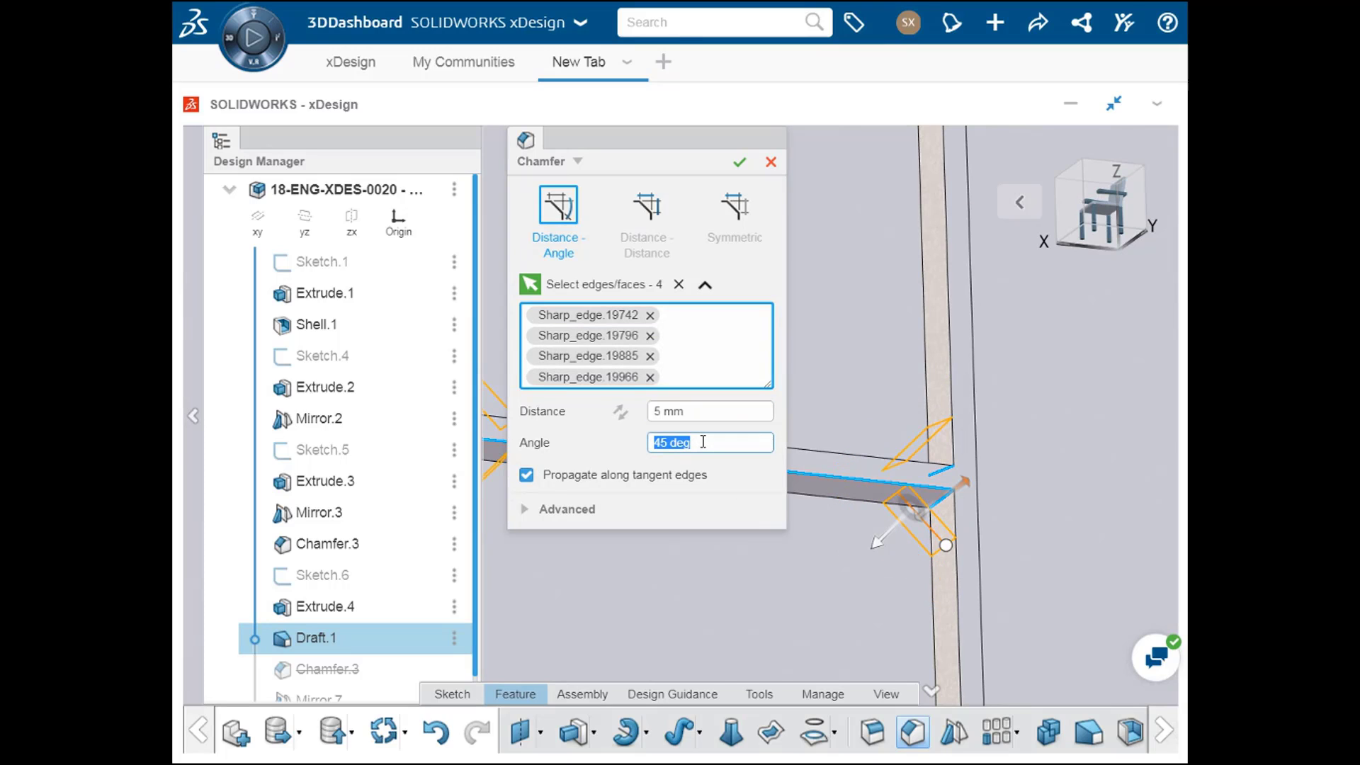
pyautogui.click(739, 162)
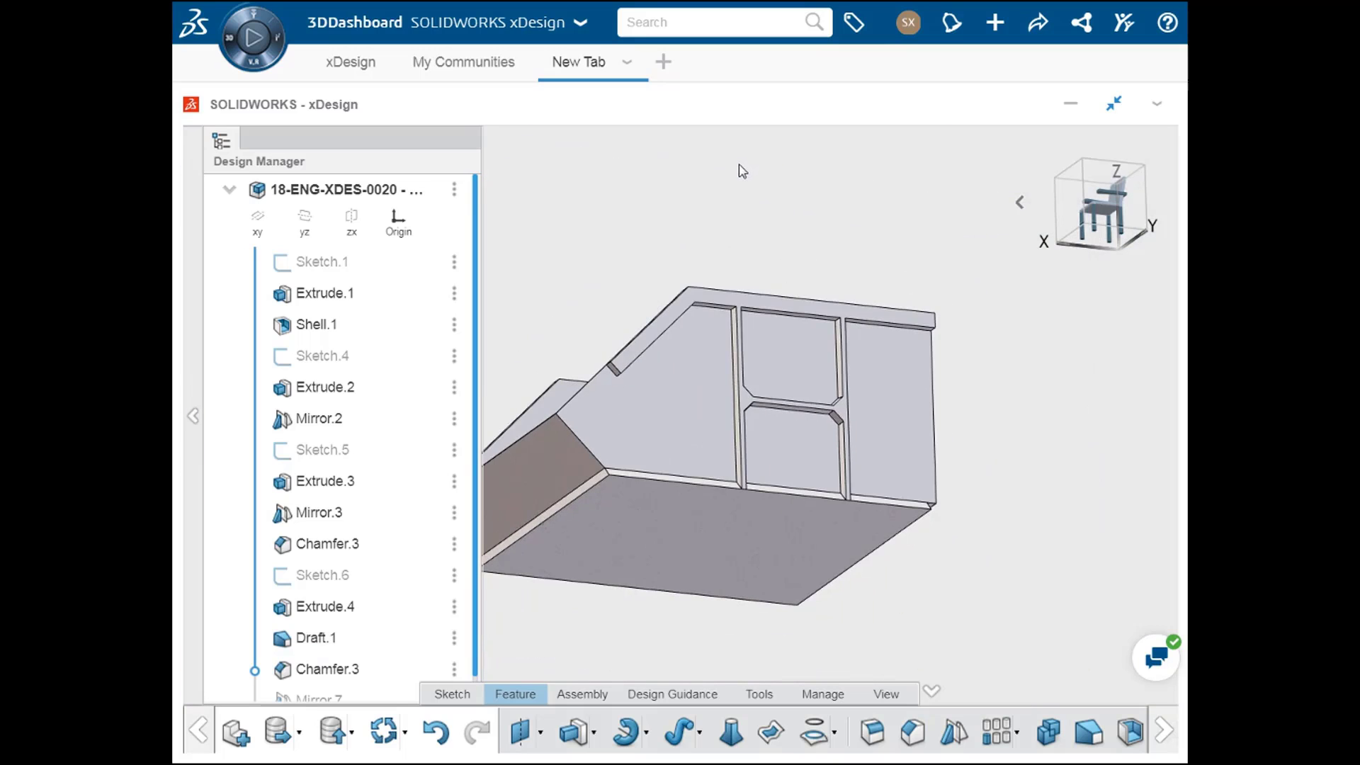
# - Roll the feature history forward past Mirror.7 and inspect the ribs on both sides of the container
pyautogui.moveTo(741, 160); pyautogui.dragTo(853, 281, button='middle')
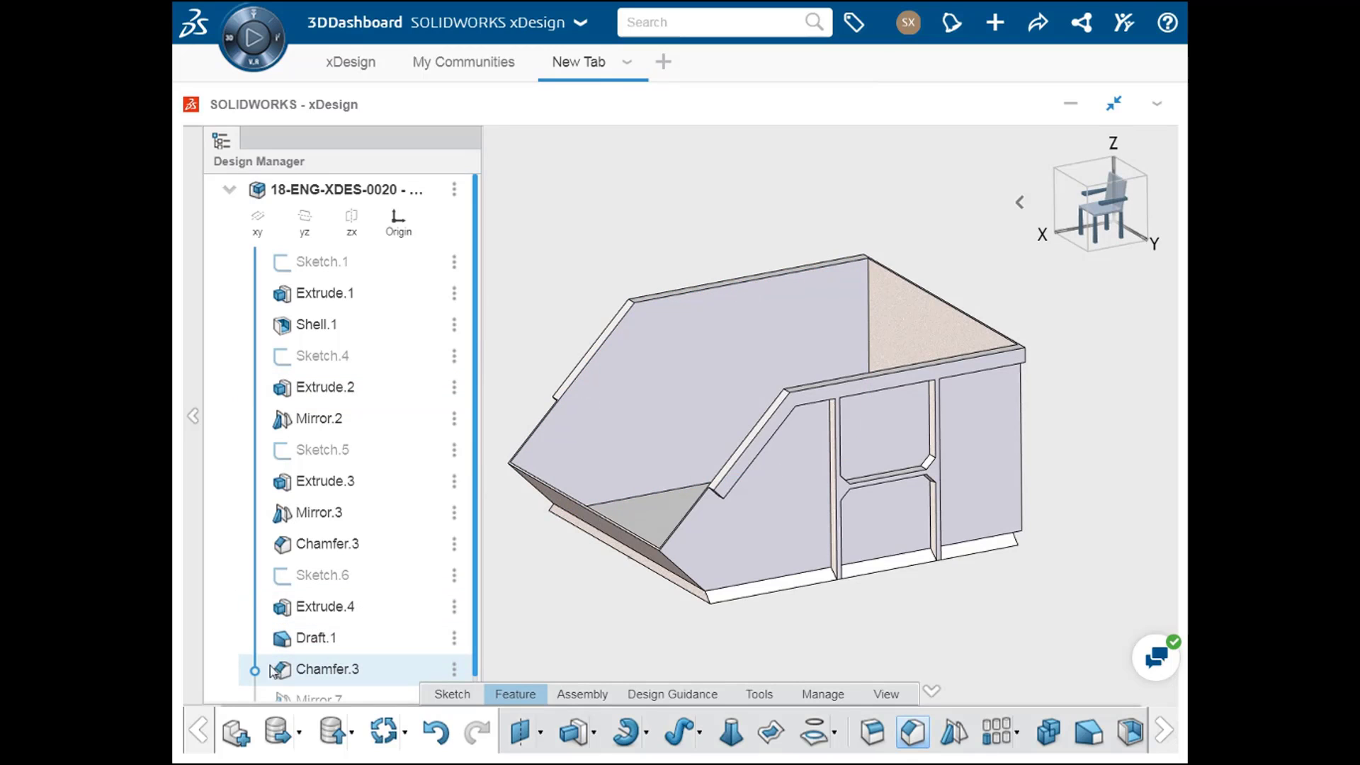
pyautogui.moveTo(255, 671); pyautogui.dragTo(256, 700)
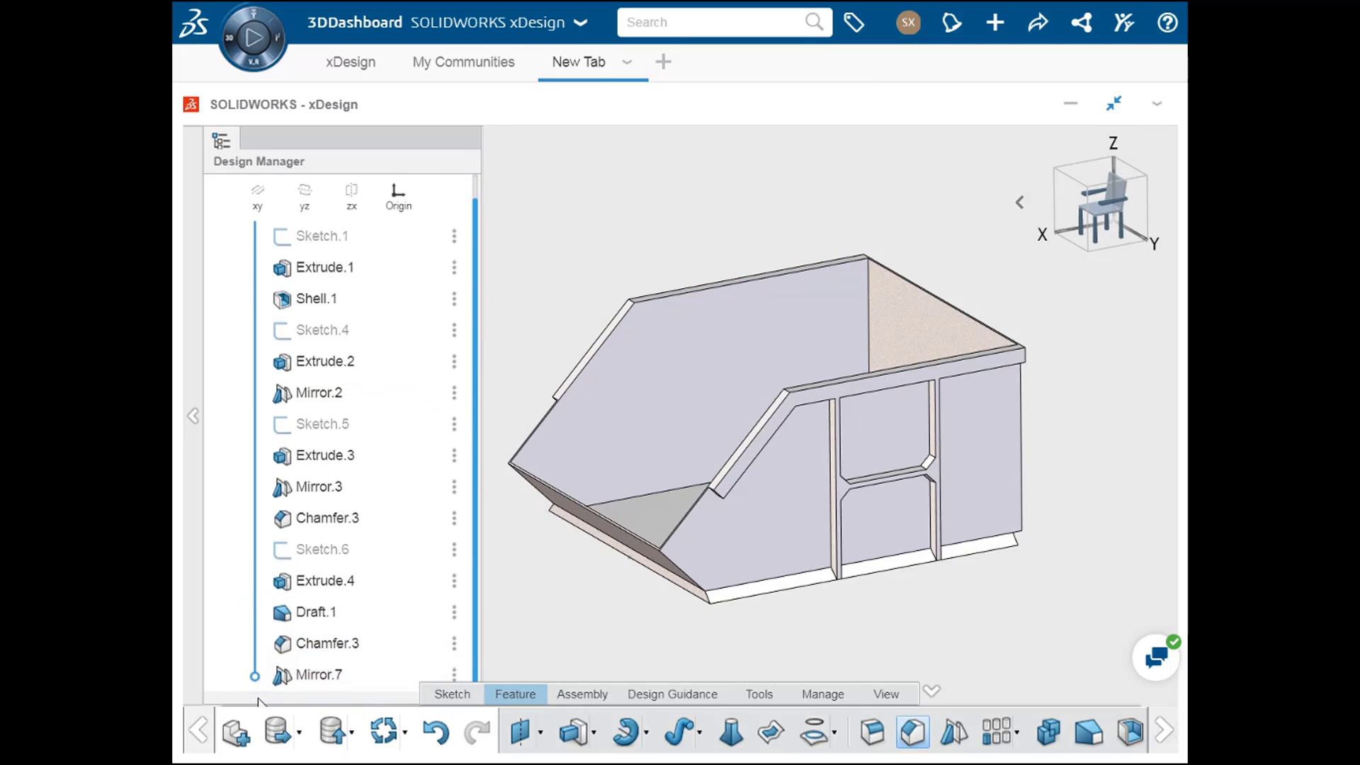
pyautogui.moveTo(522, 522); pyautogui.dragTo(851, 520, button='middle')
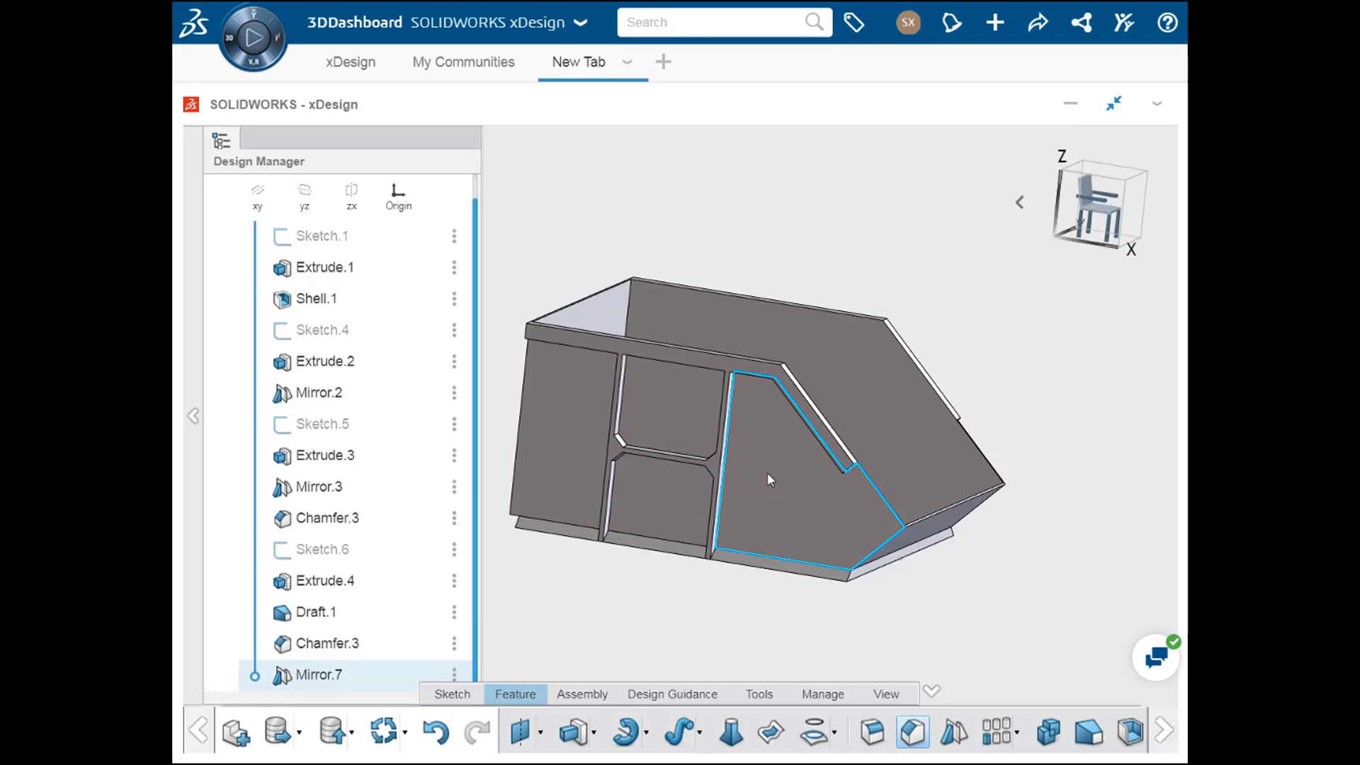
pyautogui.moveTo(767, 473); pyautogui.dragTo(567, 489, button='middle')
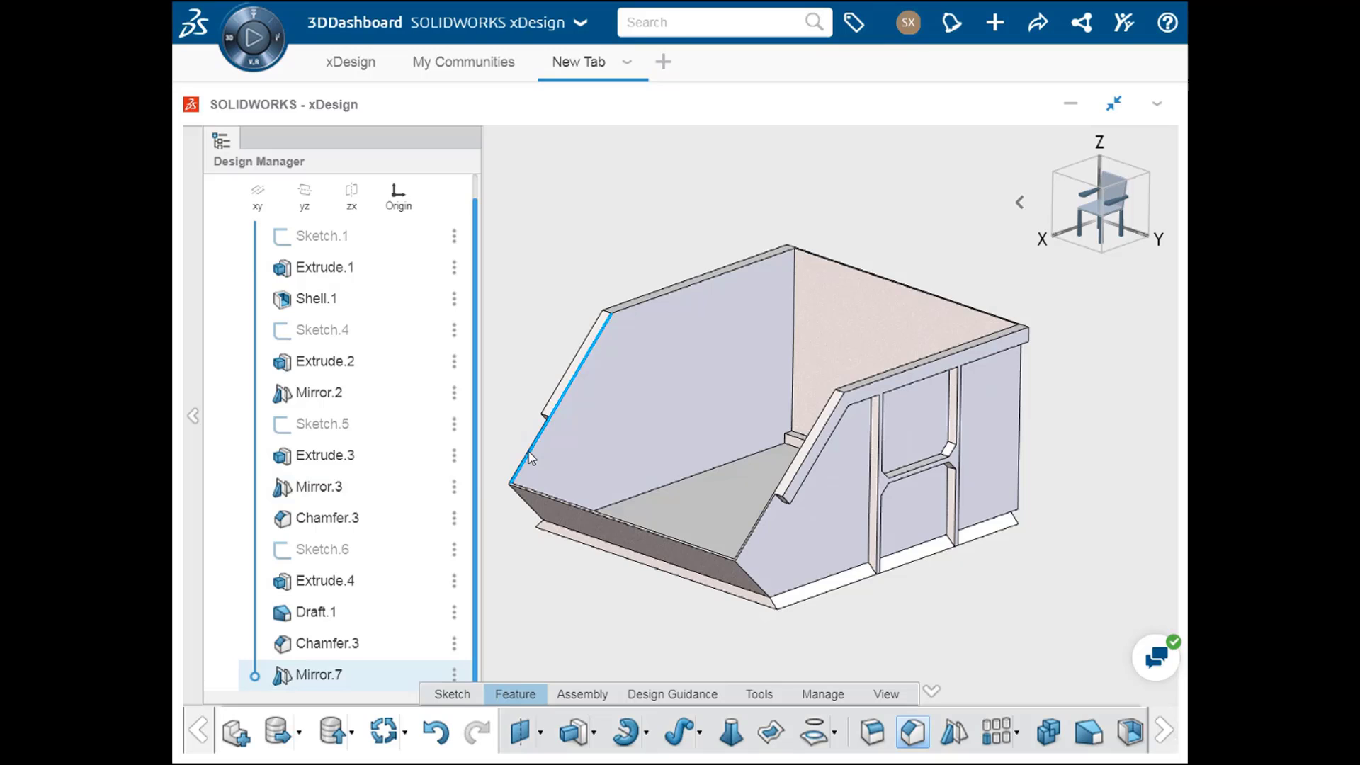
pyautogui.click(347, 306)
pyautogui.click(394, 264)
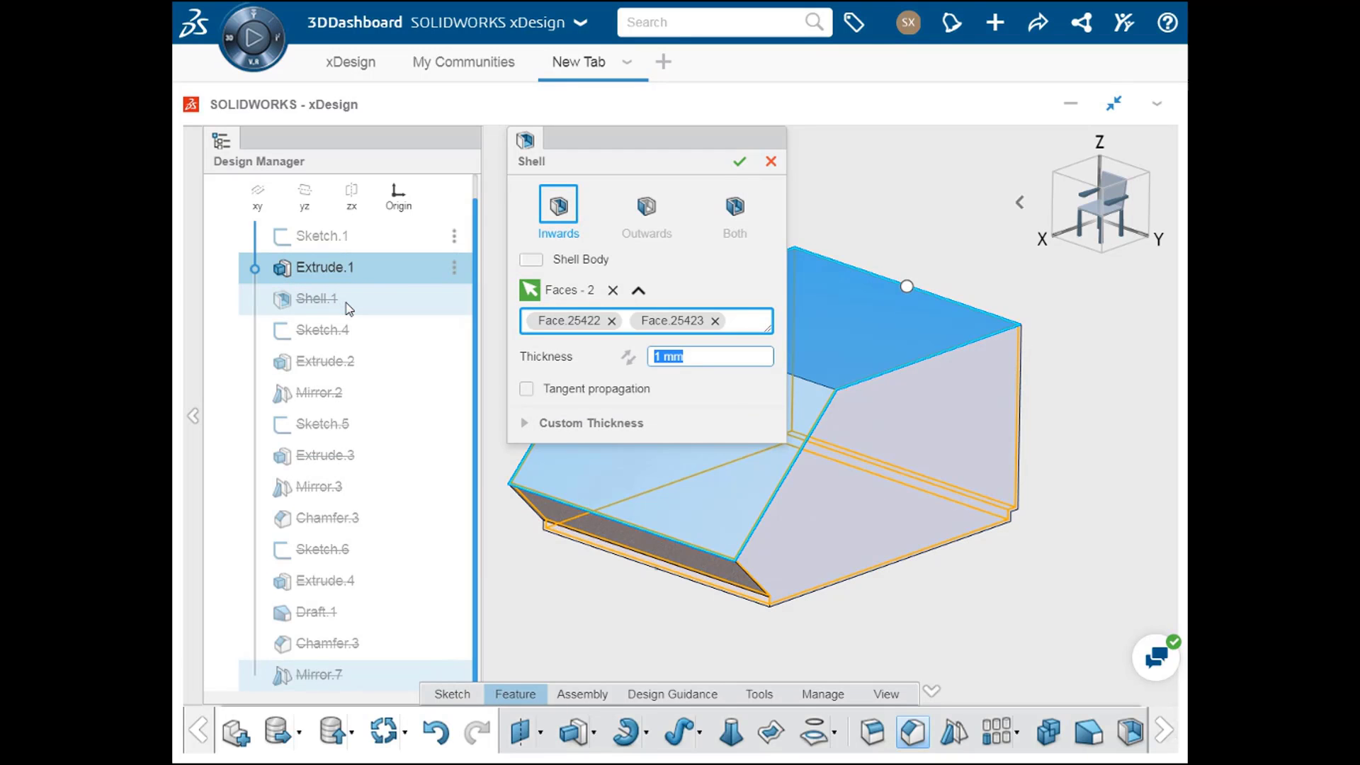
pyautogui.click(771, 162)
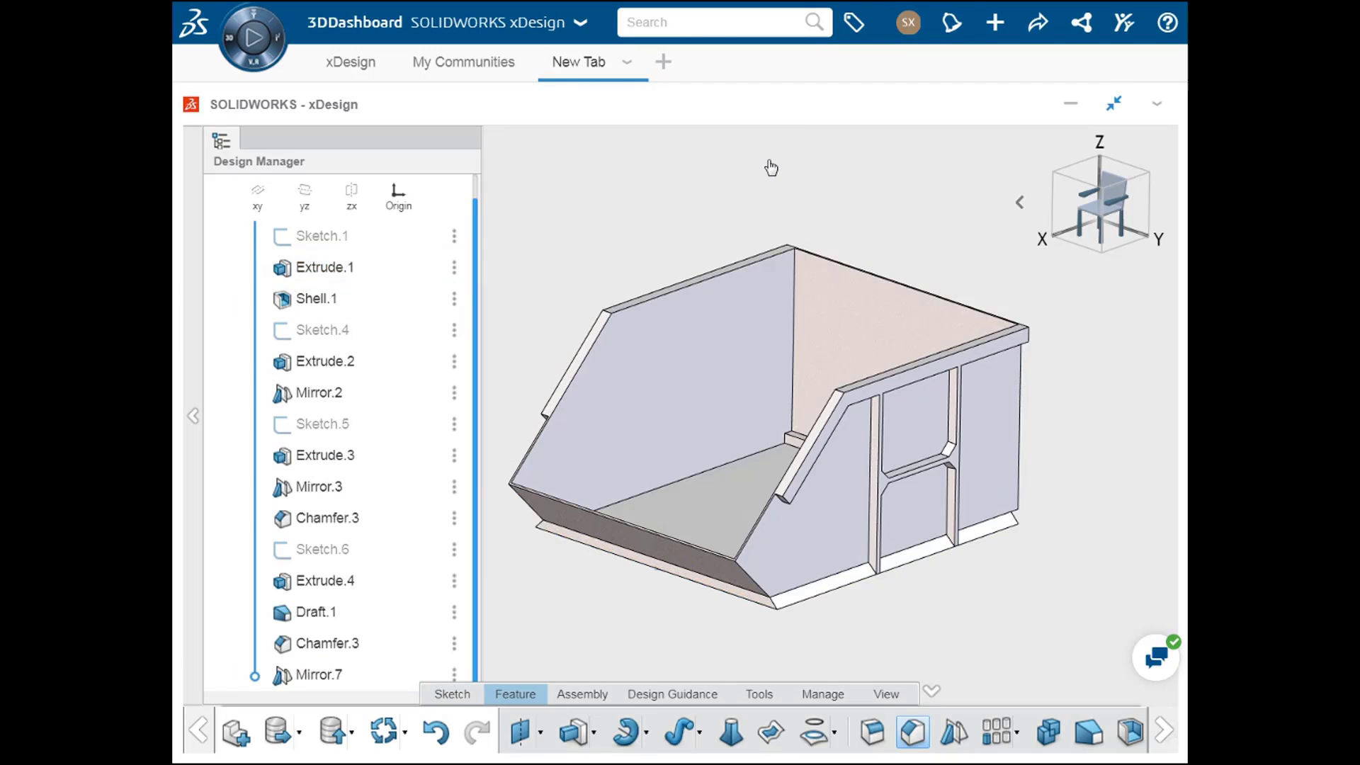
# - Edit Shell.1 and set its inward wall thickness to 3 mm
pyautogui.click(455, 299)
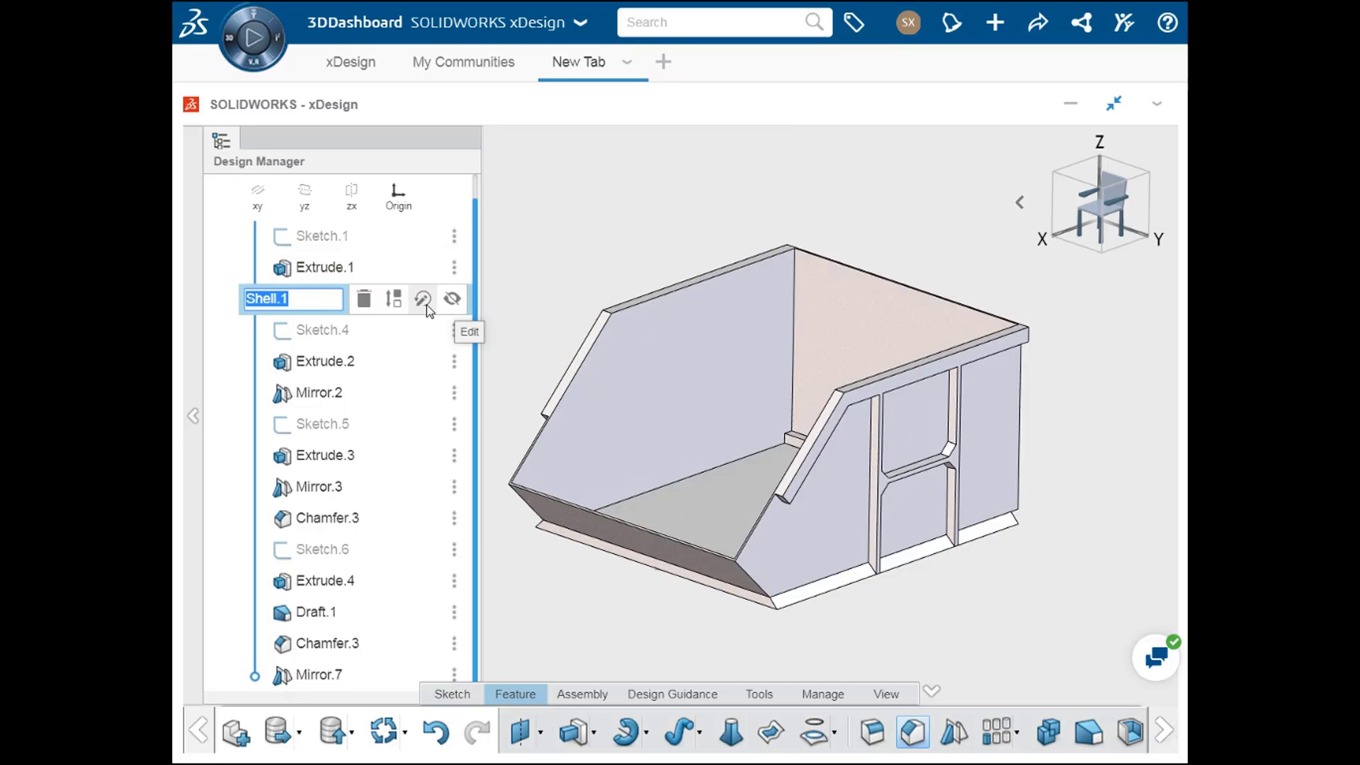
pyautogui.click(425, 303)
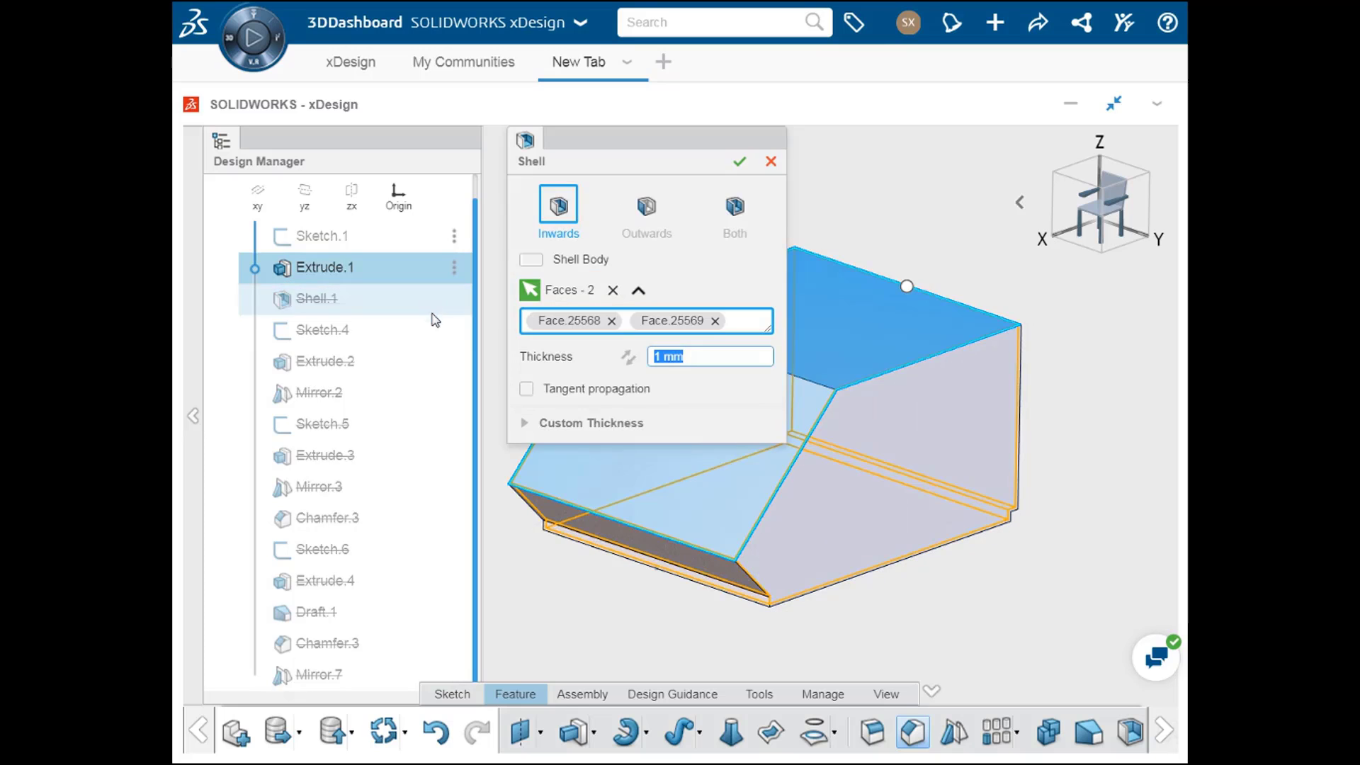
pyautogui.moveTo(955, 467); pyautogui.dragTo(975, 531, button='middle')
pyautogui.click(691, 355)
pyautogui.doubleClick(689, 355)
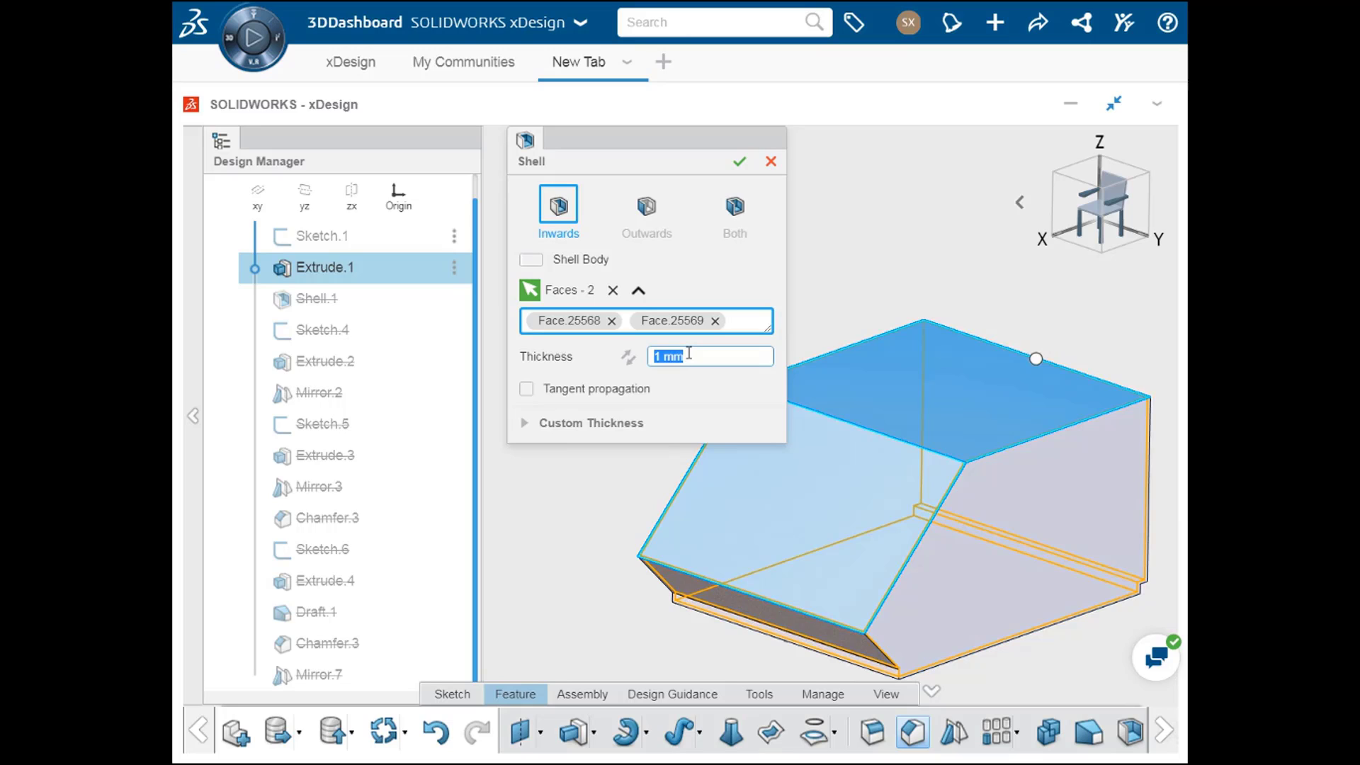
pyautogui.write('3')
pyautogui.press('Return')
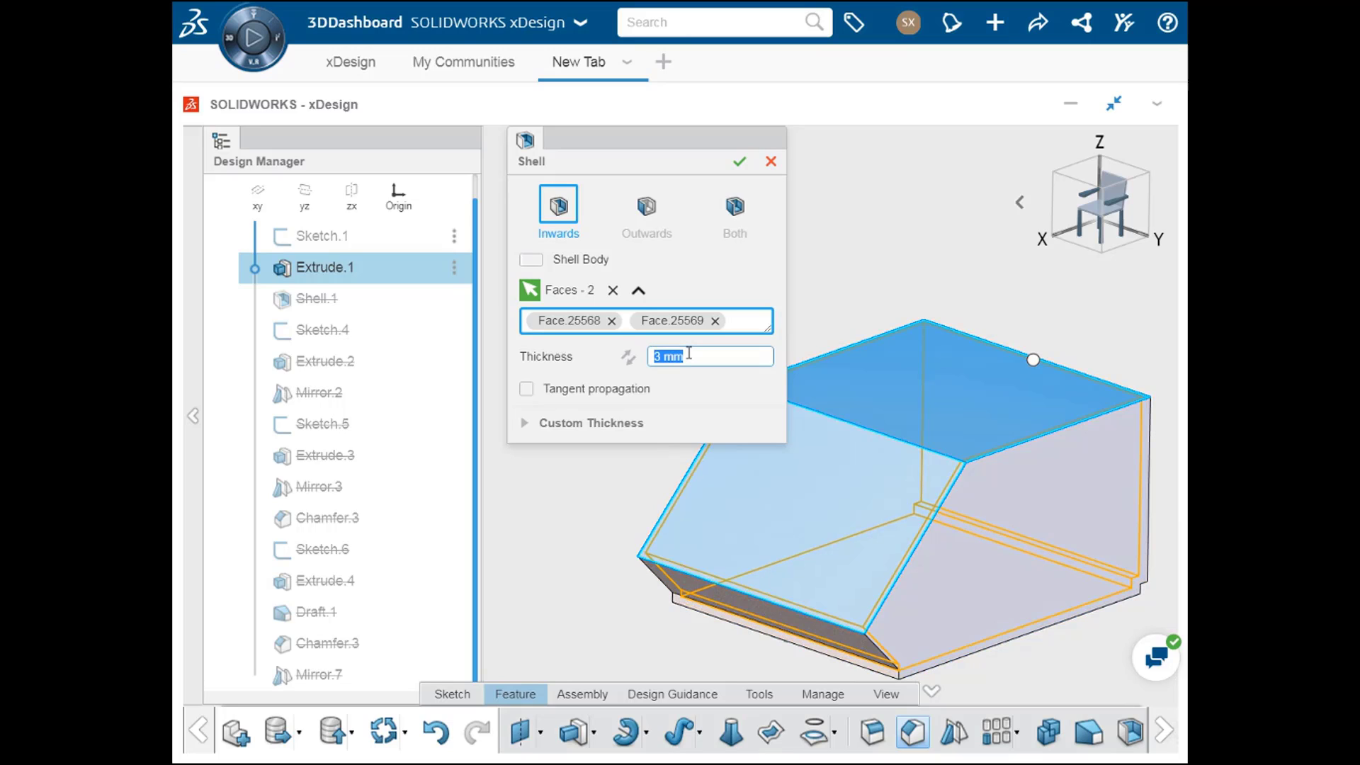
pyautogui.click(739, 163)
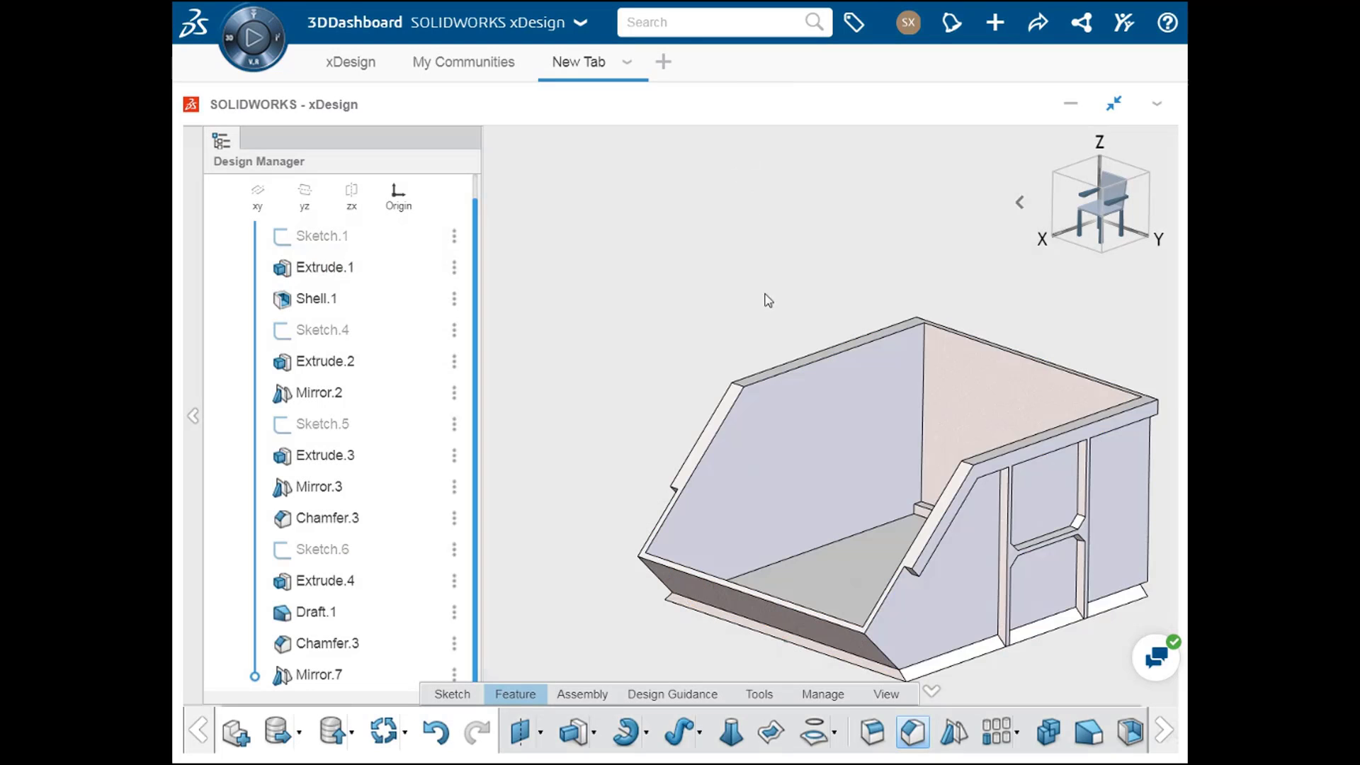
# - Edit Extrude.2 to include the lower section of the sloped side rim as a second profile and set the distance to 7.5 mm
pyautogui.moveTo(768, 300); pyautogui.dragTo(692, 231, button='middle')
pyautogui.click(592, 448)
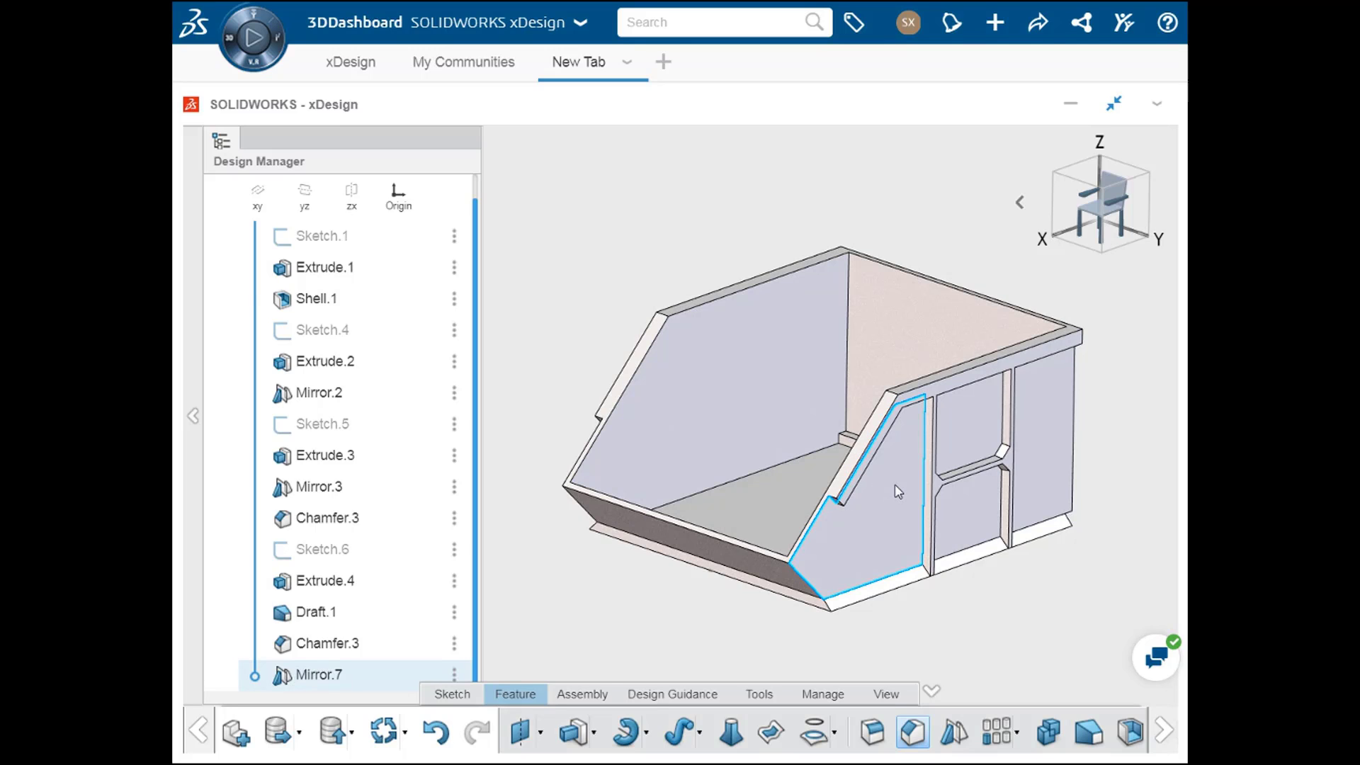
pyautogui.doubleClick(359, 371)
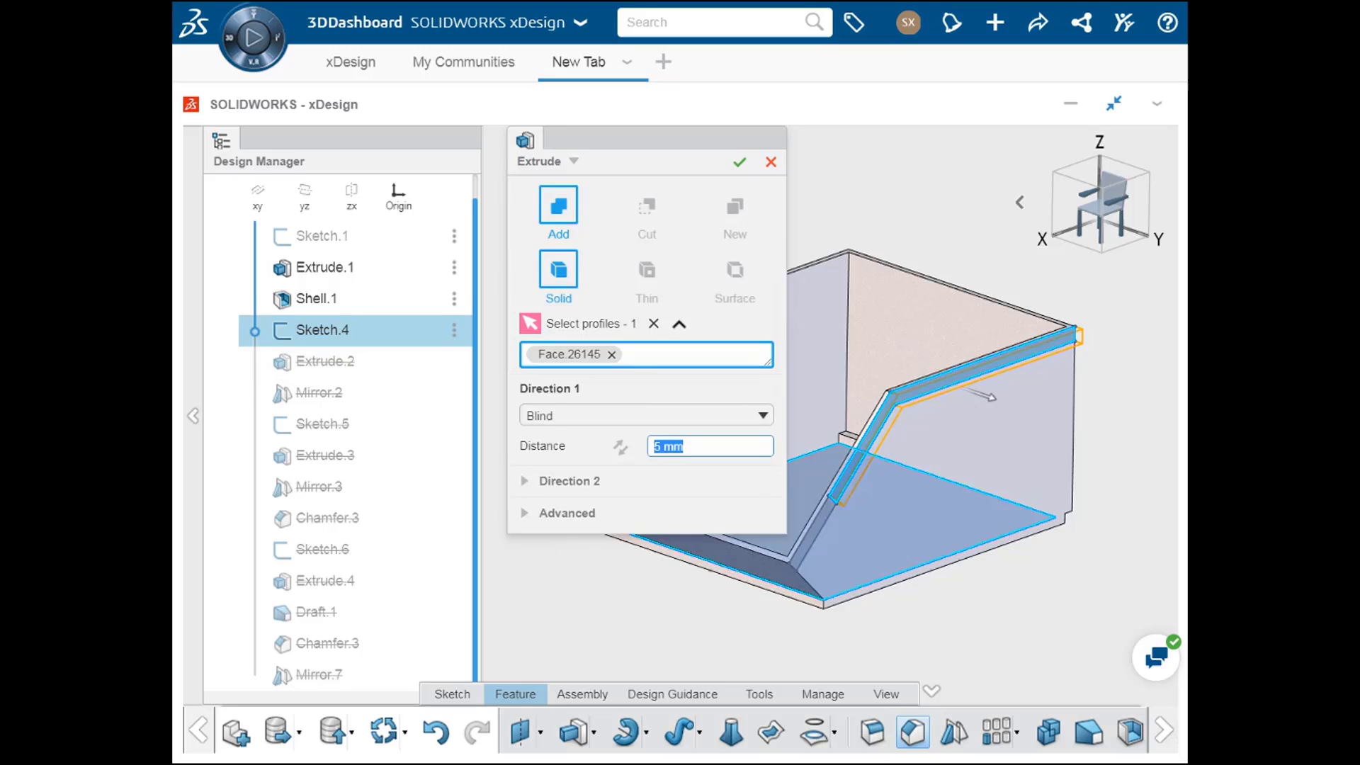
pyautogui.scroll(2, 800, 538)
pyautogui.scroll(2, 815, 549)
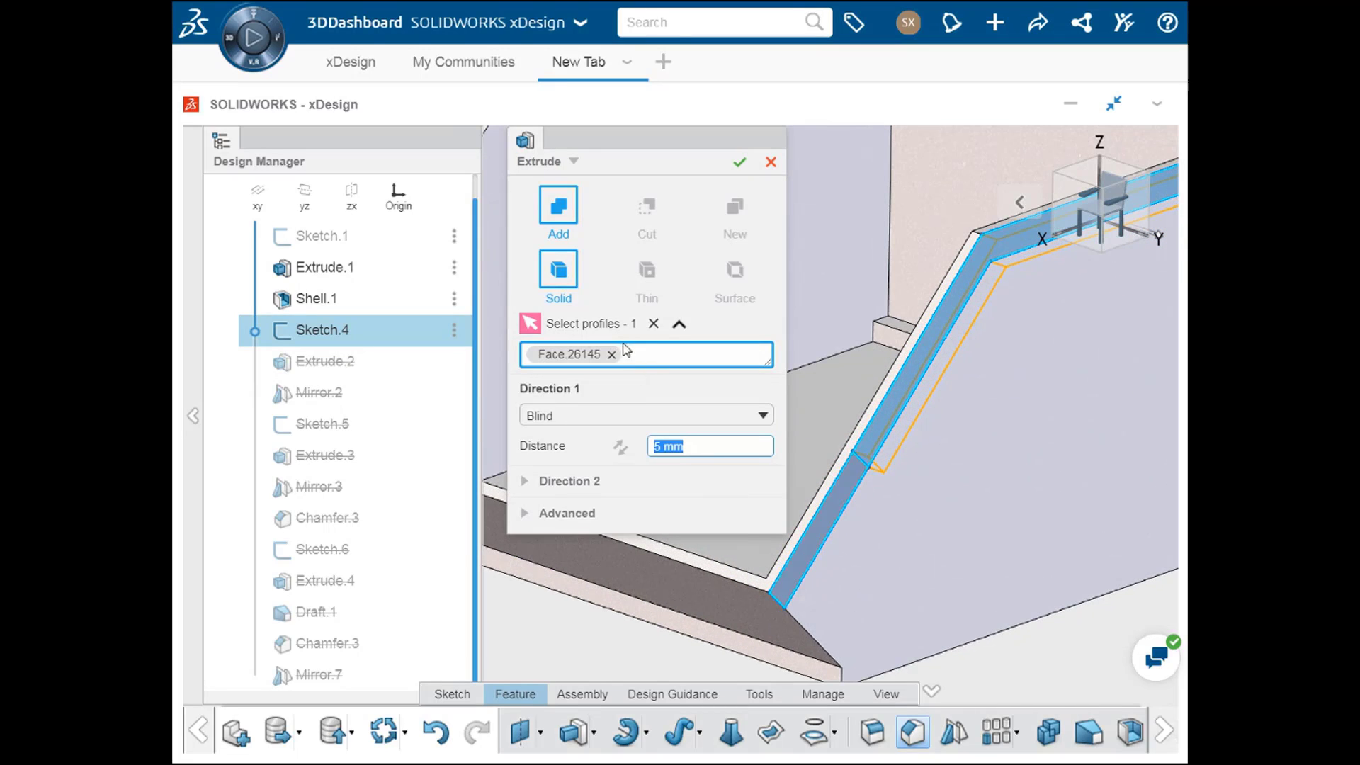
pyautogui.click(640, 363)
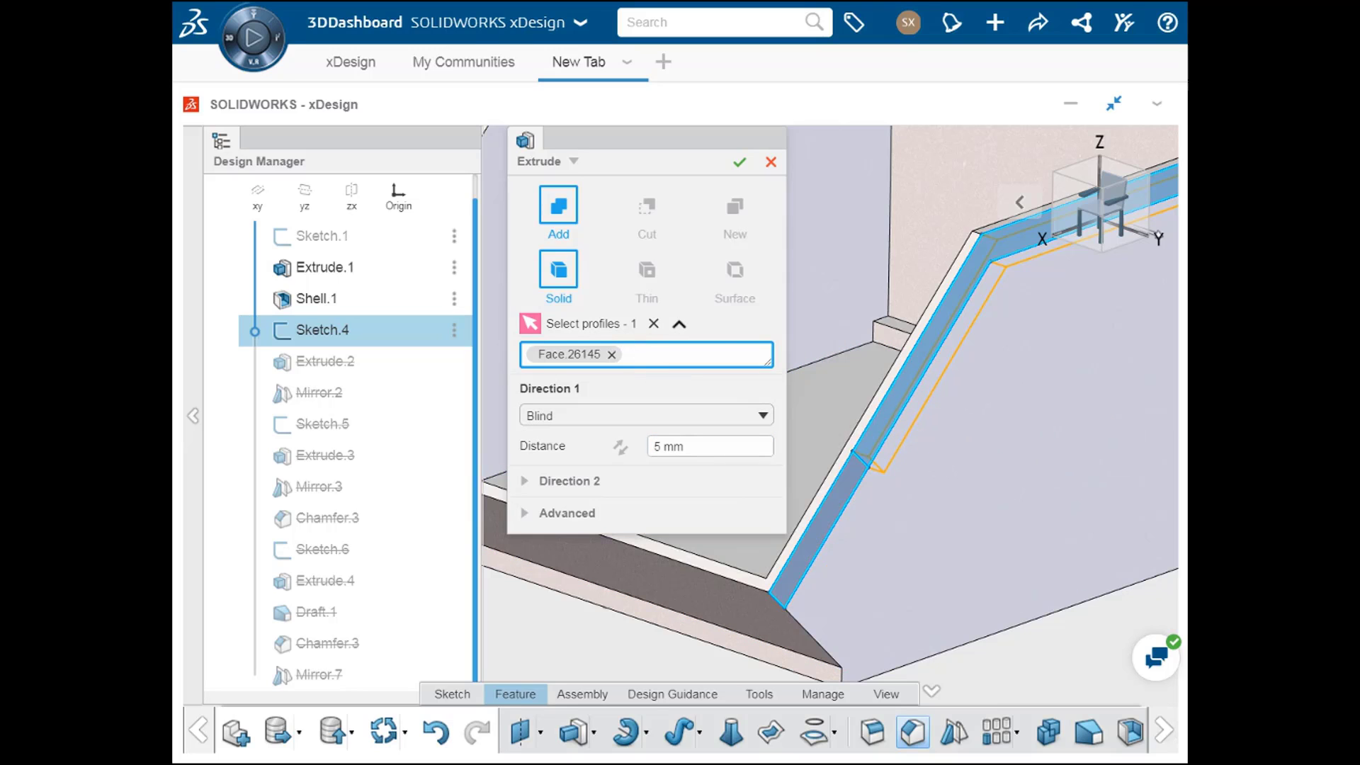
pyautogui.click(832, 519)
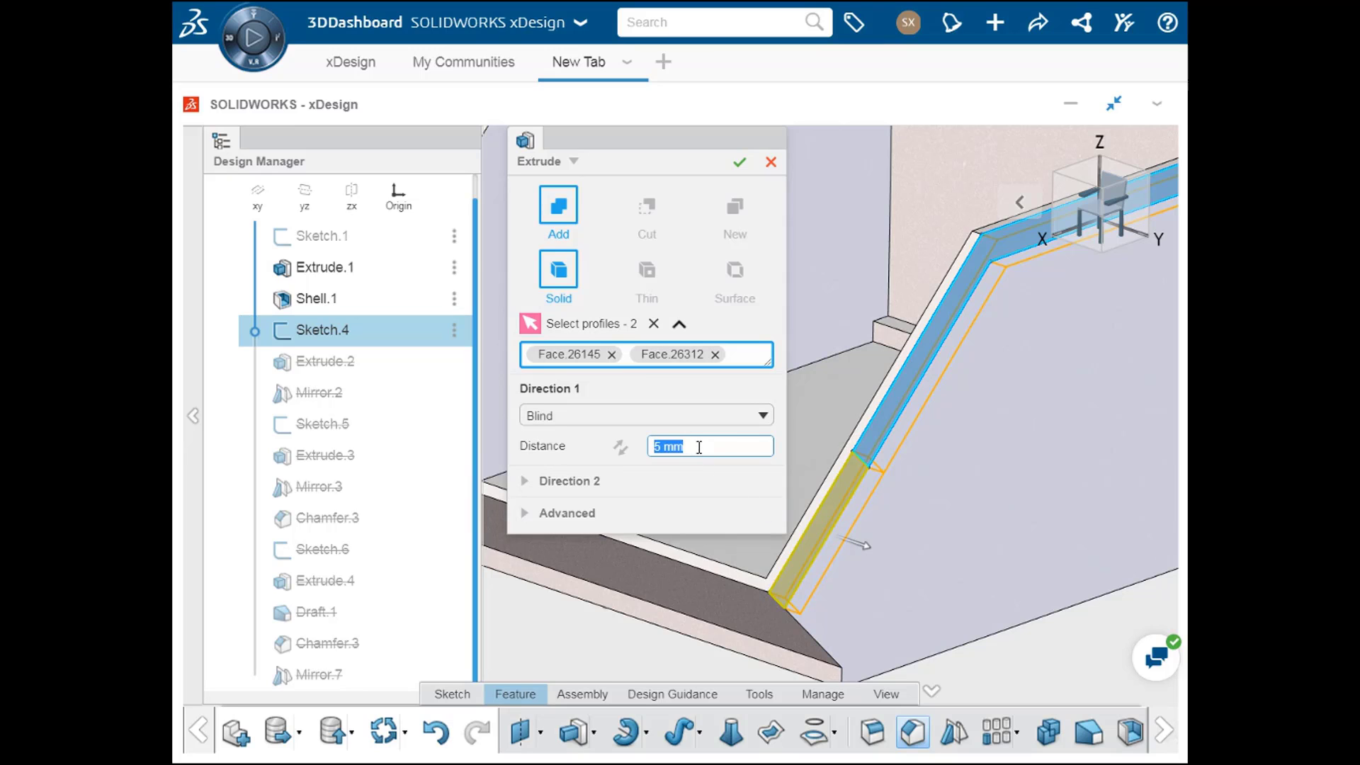
pyautogui.write('7.5')
pyautogui.press('Return')
pyautogui.click(739, 162)
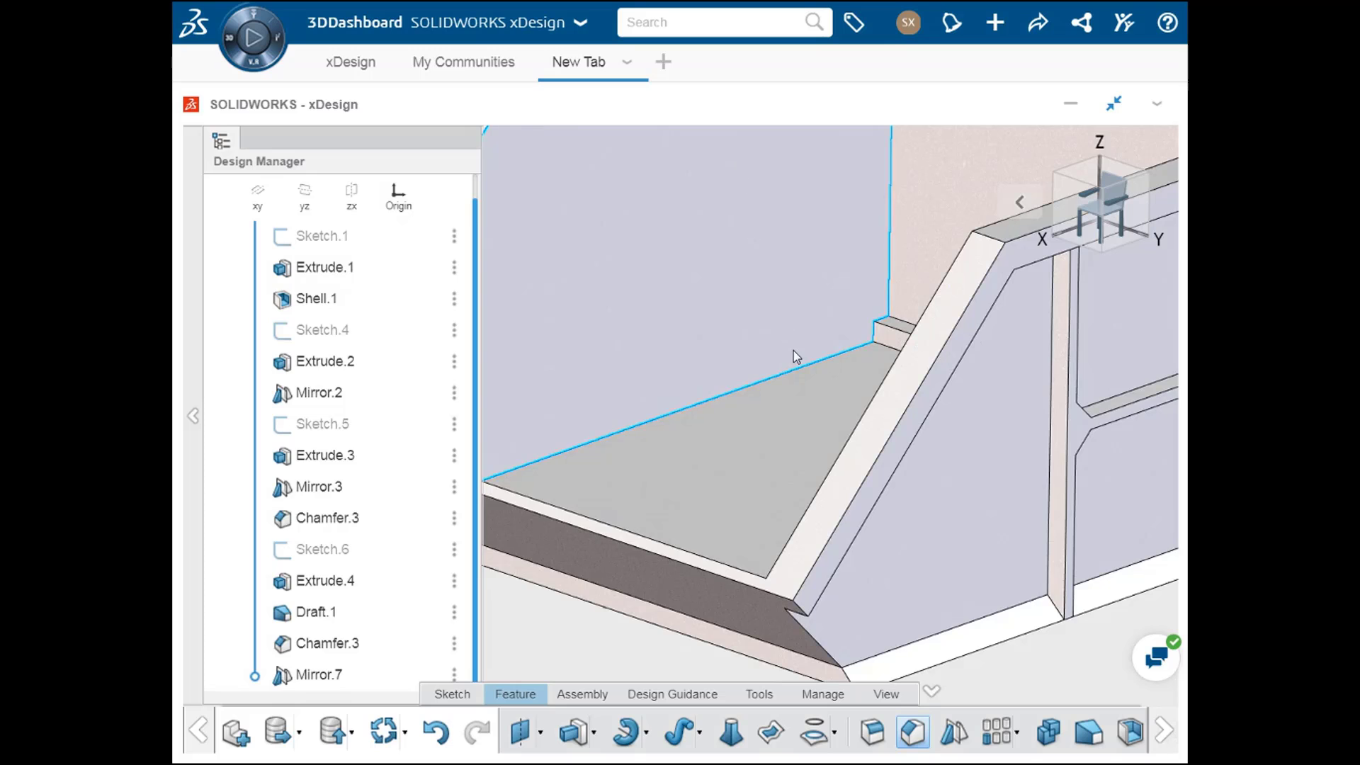
# - Edit the Chamfer.3 that follows Mirror.3, adding the three inner floor edges along both side walls and the back wall
pyautogui.press('f')
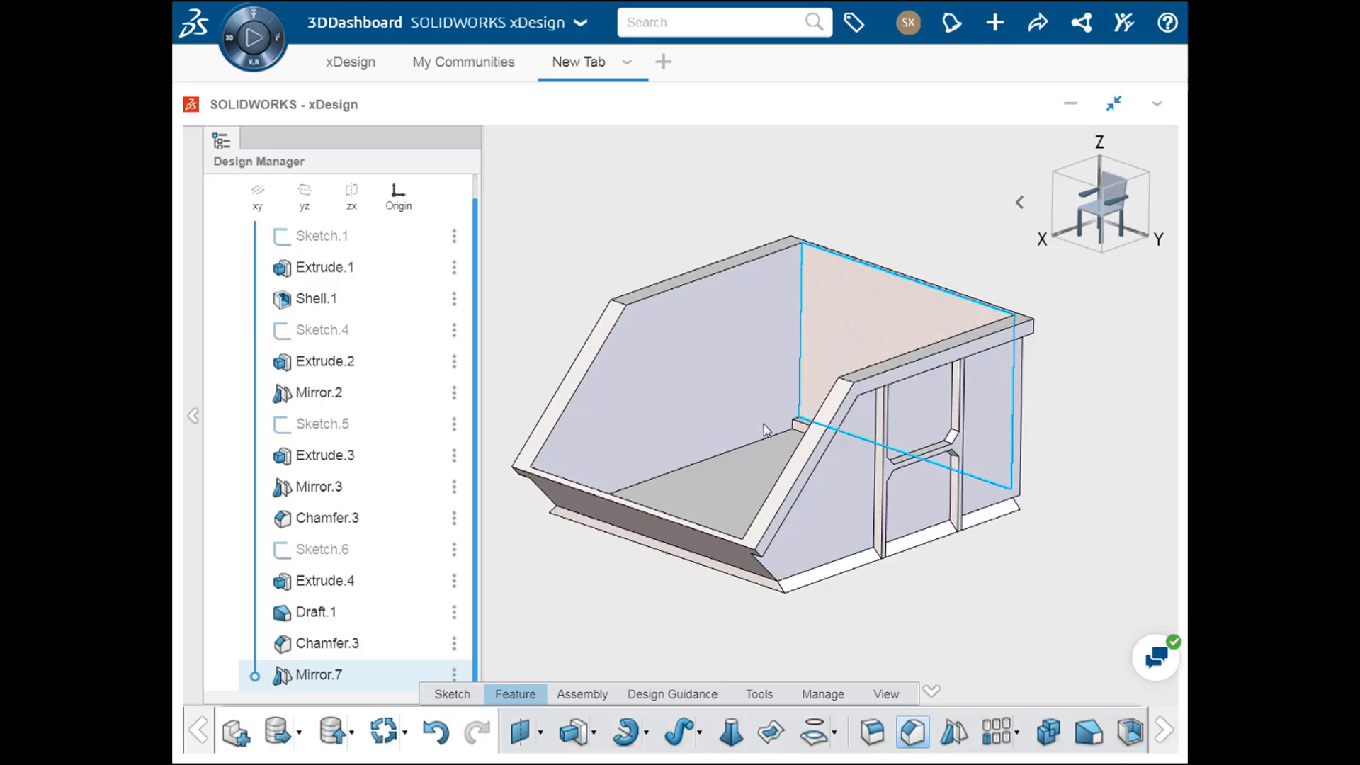
pyautogui.moveTo(797, 418)
pyautogui.mouseDown(button='middle')
pyautogui.moveTo(808, 434)
pyautogui.moveTo(857, 416)
pyautogui.moveTo(882, 459)
pyautogui.moveTo(859, 491)
pyautogui.moveTo(775, 418)
pyautogui.mouseUp(button='middle')
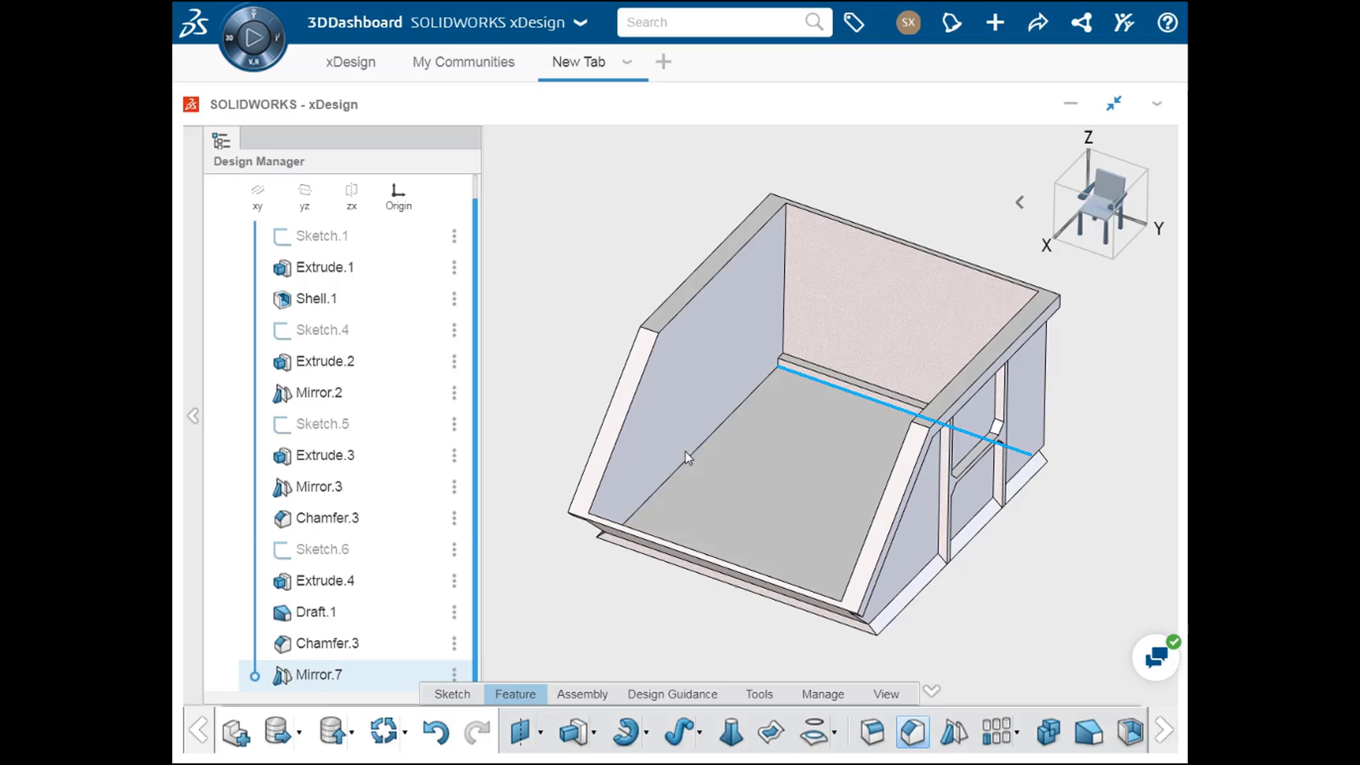
pyautogui.doubleClick(337, 528)
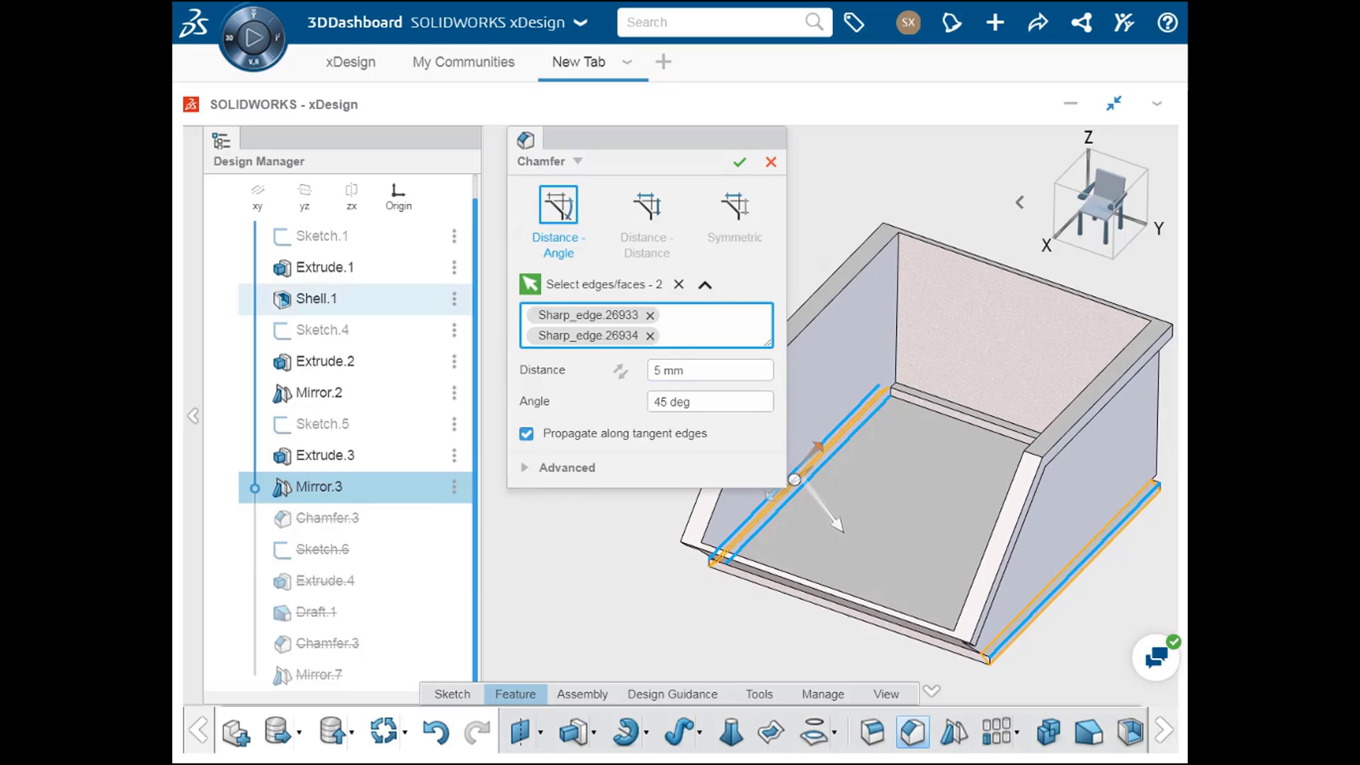
pyautogui.click(830, 467)
pyautogui.click(918, 407)
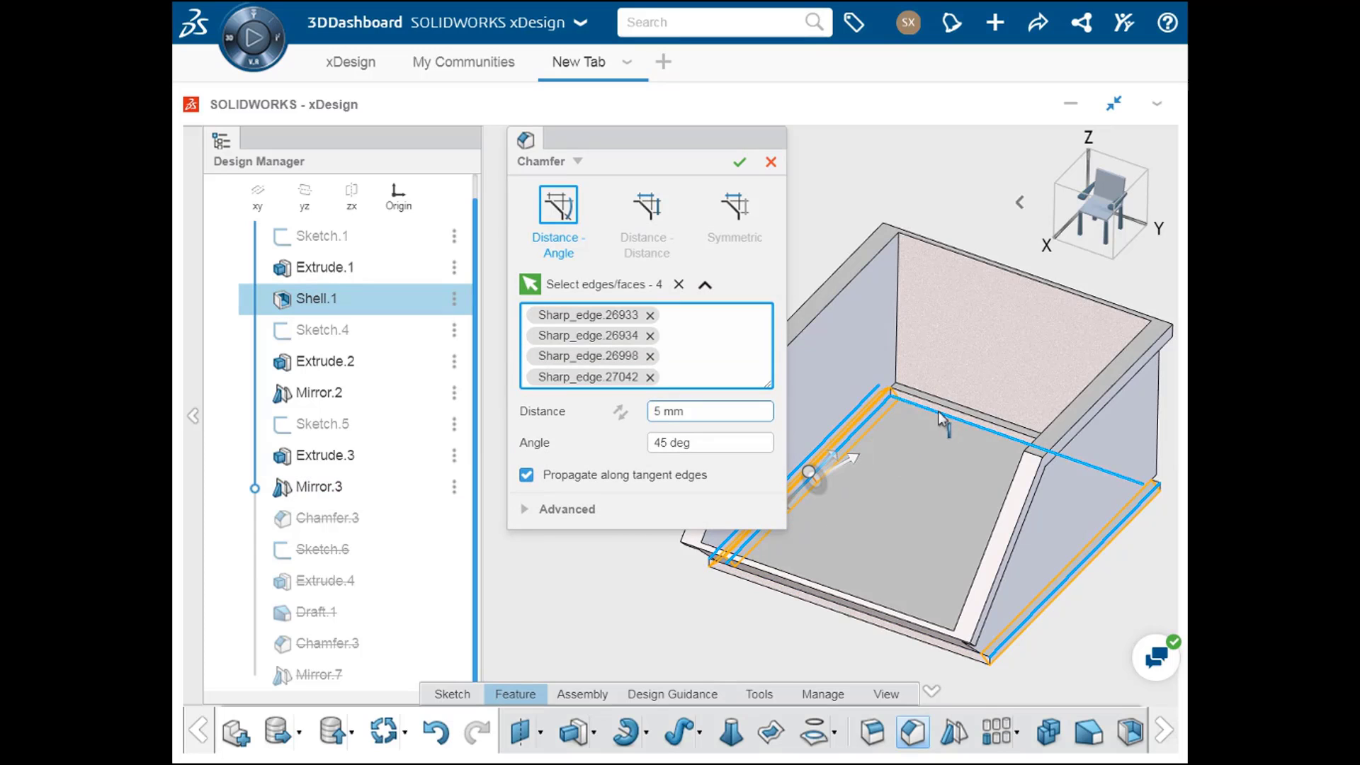
pyautogui.moveTo(891, 547); pyautogui.dragTo(1071, 556, button='middle')
pyautogui.click(993, 481)
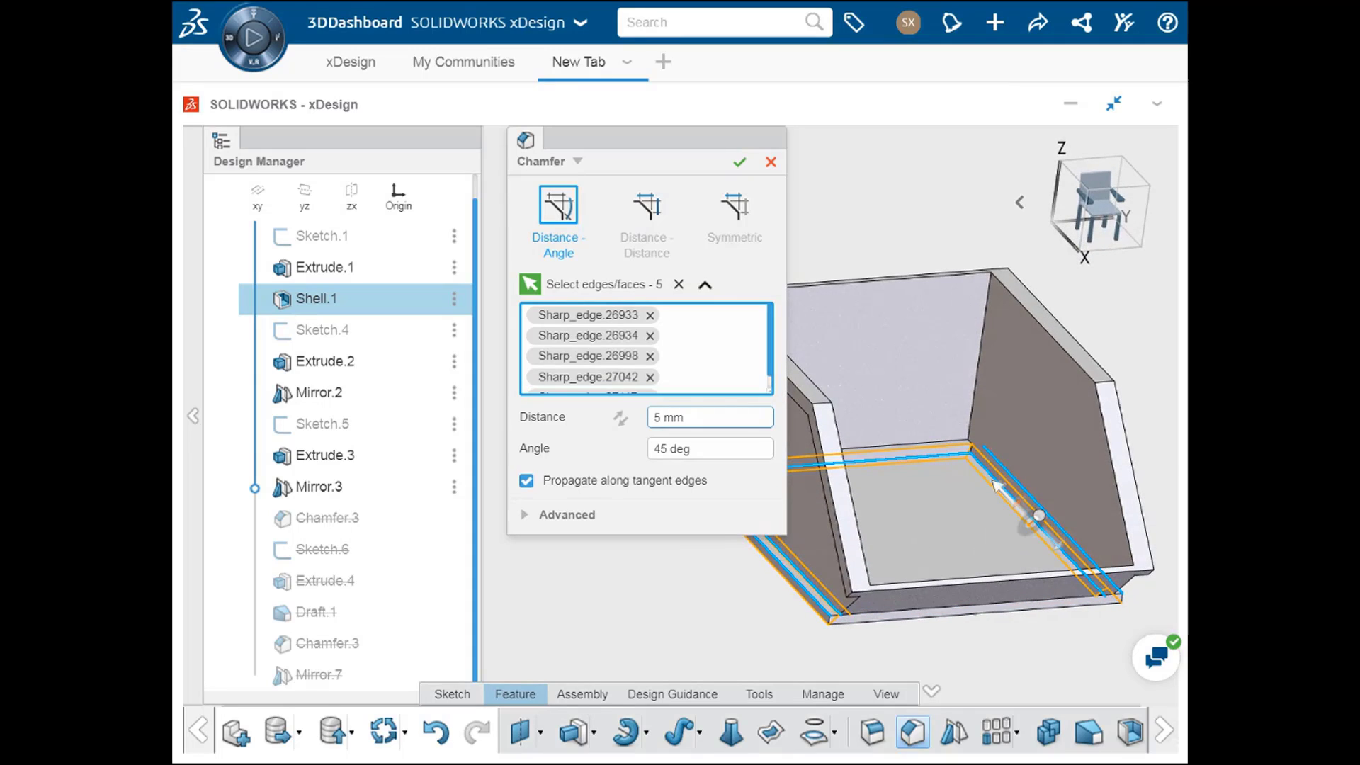
pyautogui.click(740, 163)
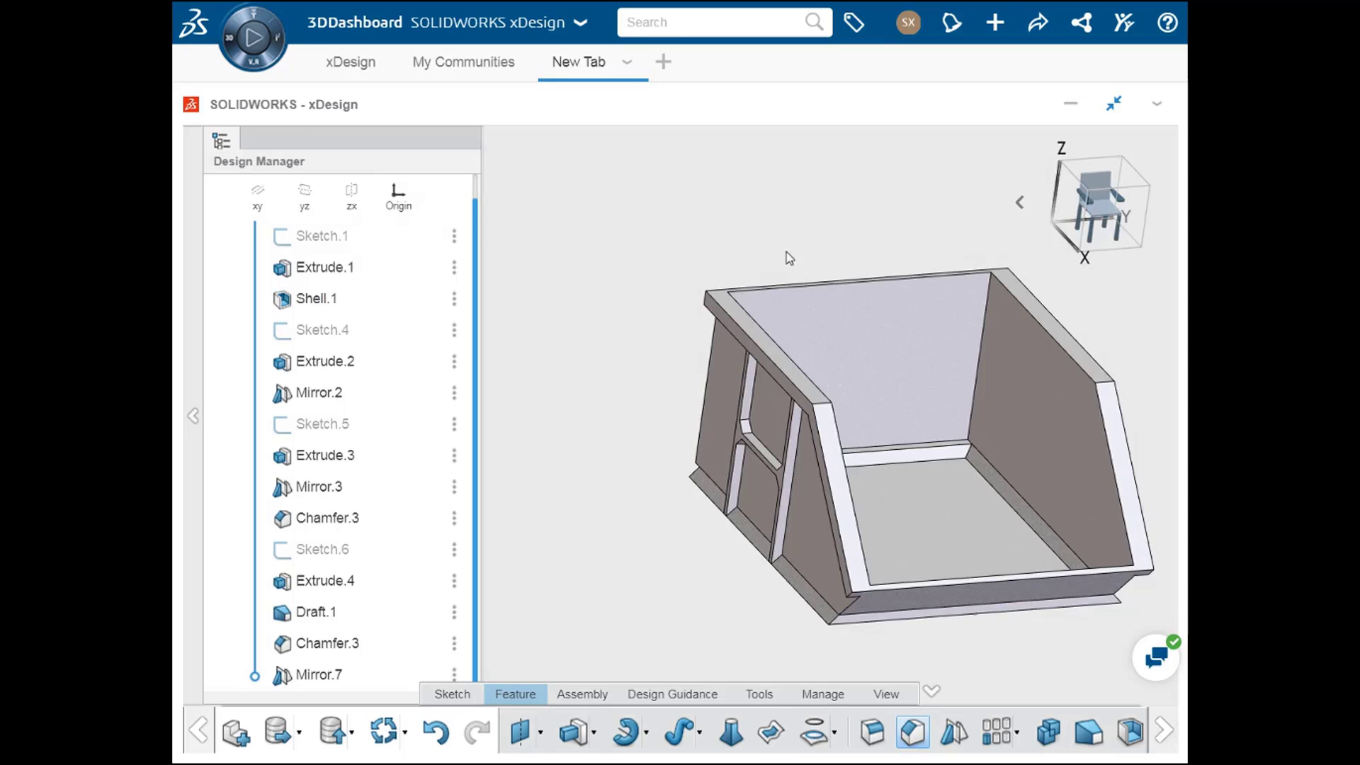
pyautogui.moveTo(954, 482); pyautogui.dragTo(750, 510, button='middle')
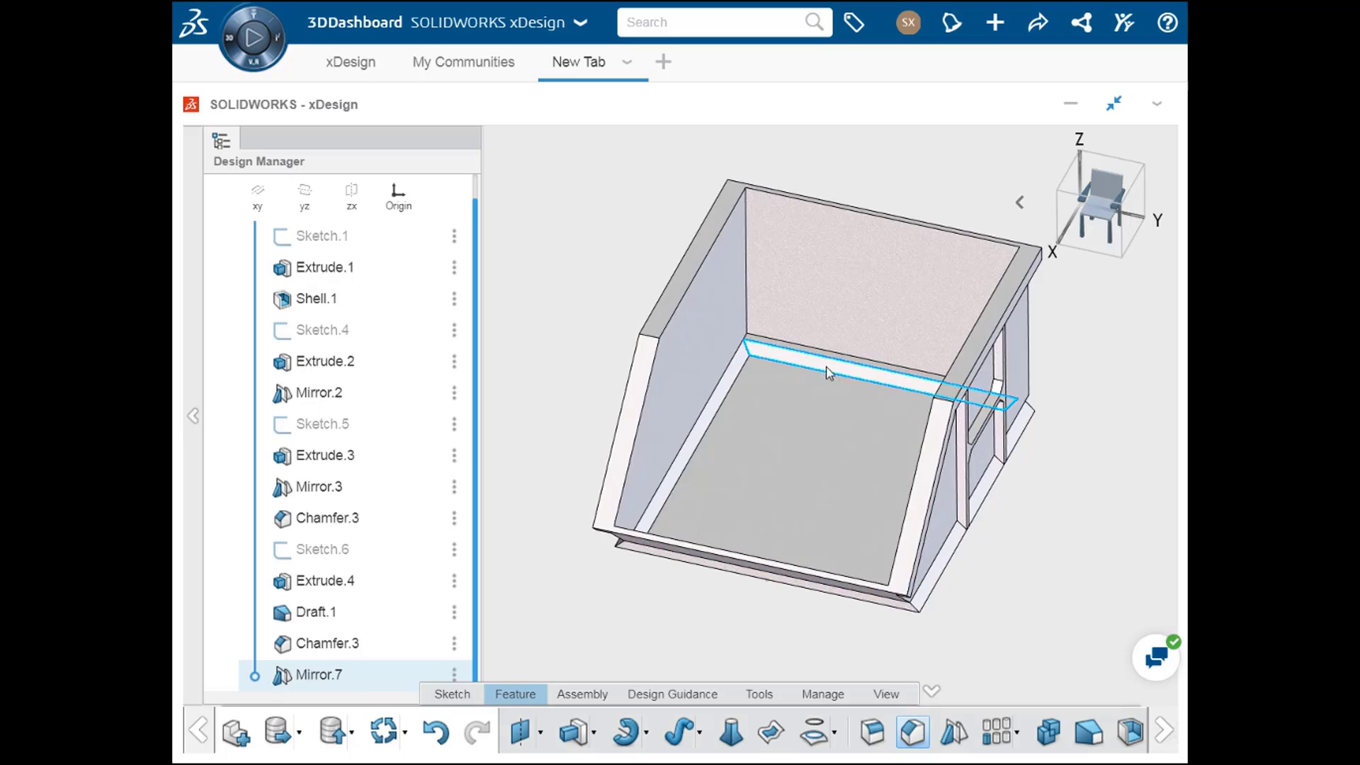
pyautogui.moveTo(1028, 590); pyautogui.dragTo(1233, 468, button='middle')
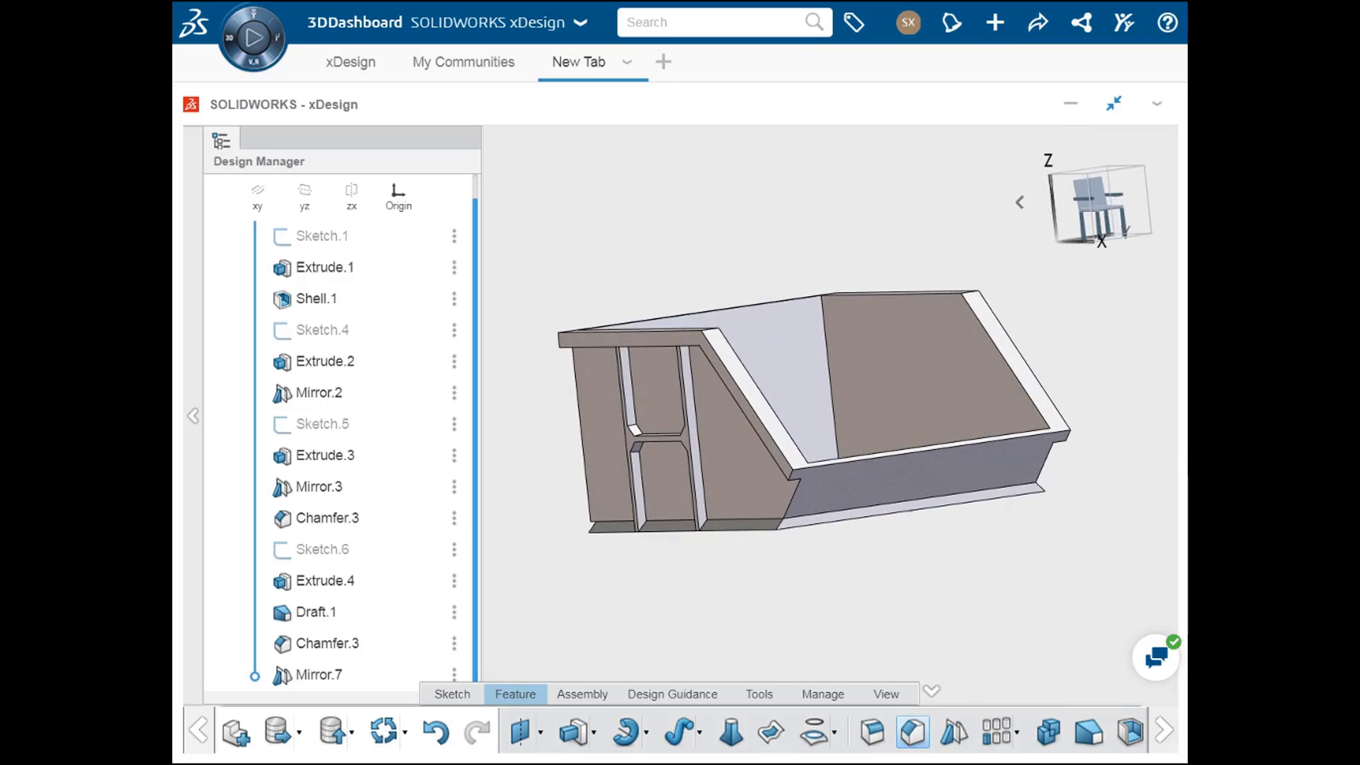